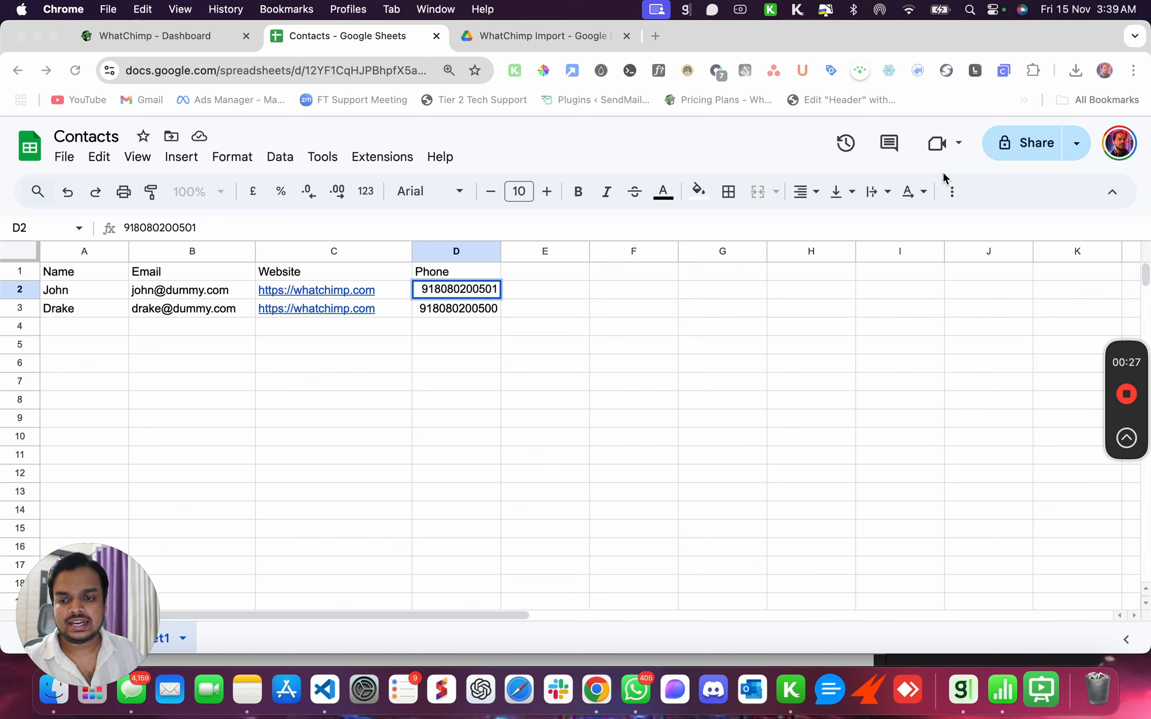
# Step: Examine the Name, Email, Website and Phone column headings in the first row of the Contacts sheet
pyautogui.press('Return')
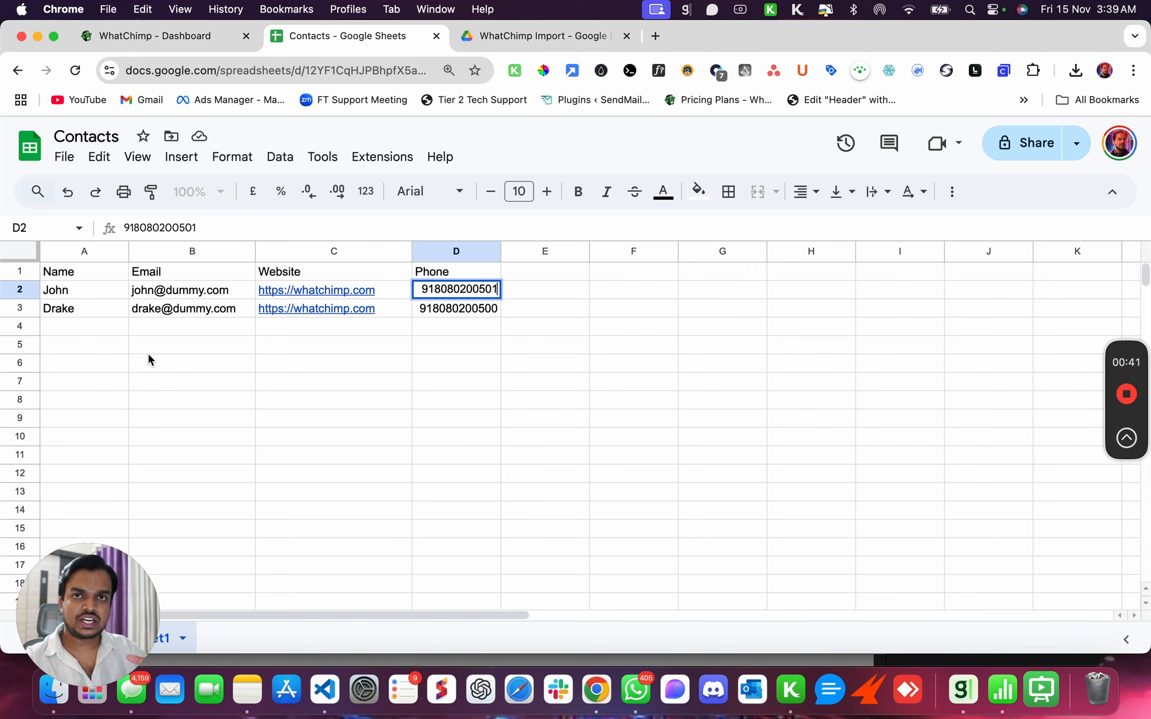
pyautogui.click(75, 272)
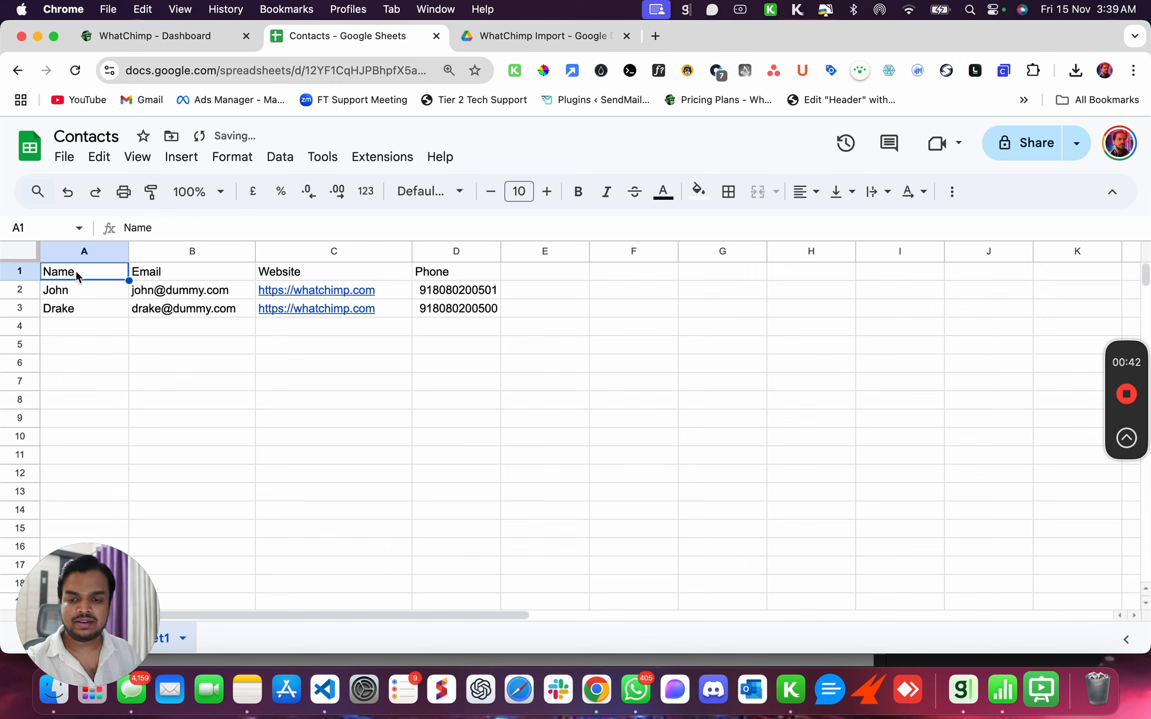
pyautogui.click(210, 273)
pyautogui.click(304, 268)
pyautogui.click(444, 270)
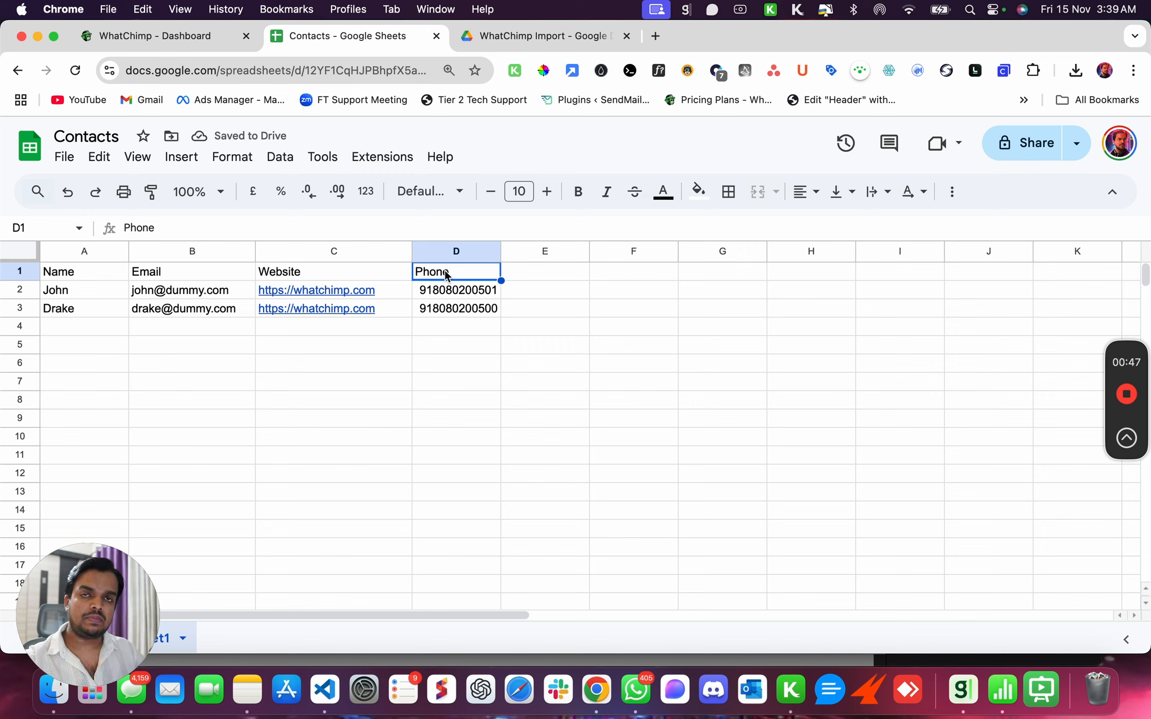
# Step: Examine the Phone column, including the country code at the start of the number in D2
pyautogui.moveTo(448, 332); pyautogui.dragTo(444, 272)
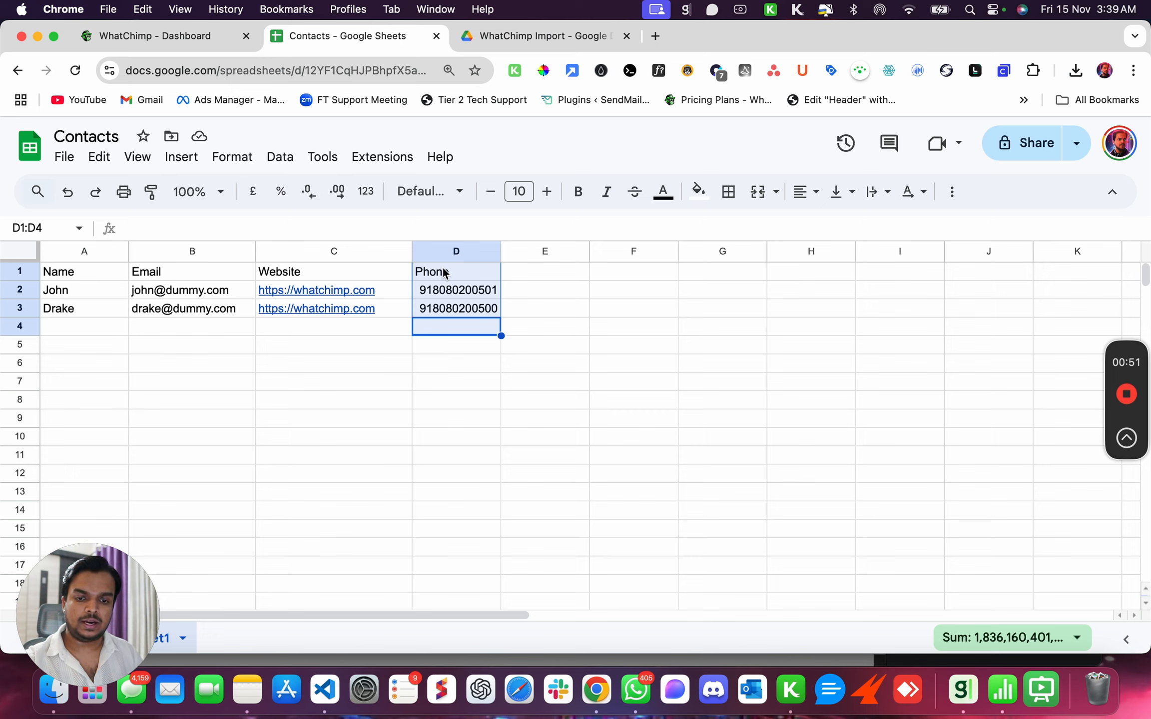
pyautogui.click(469, 300)
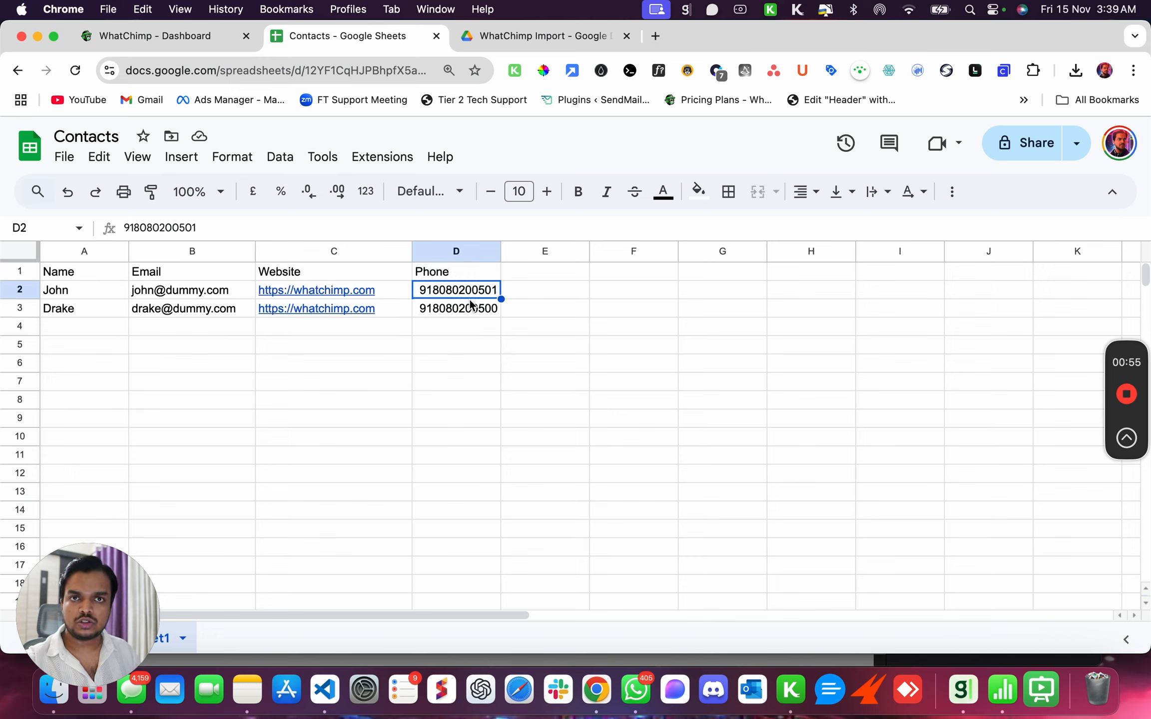
pyautogui.doubleClick(433, 288)
pyautogui.moveTo(433, 289); pyautogui.dragTo(402, 290)
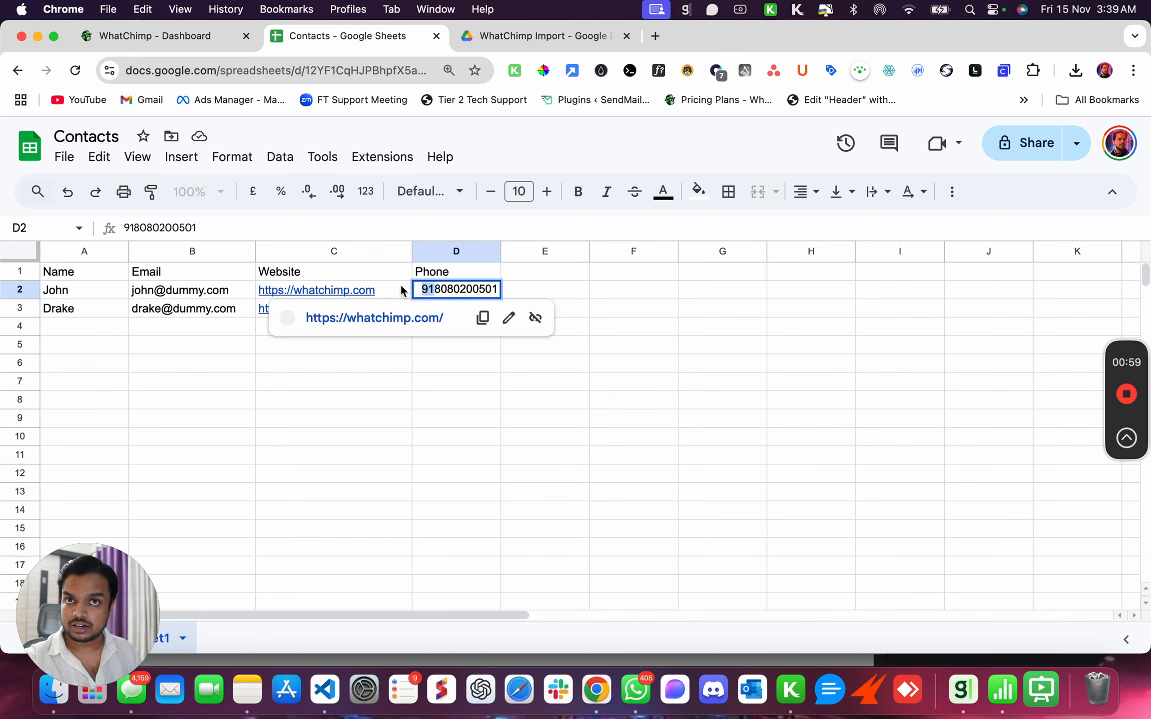
pyautogui.click(571, 292)
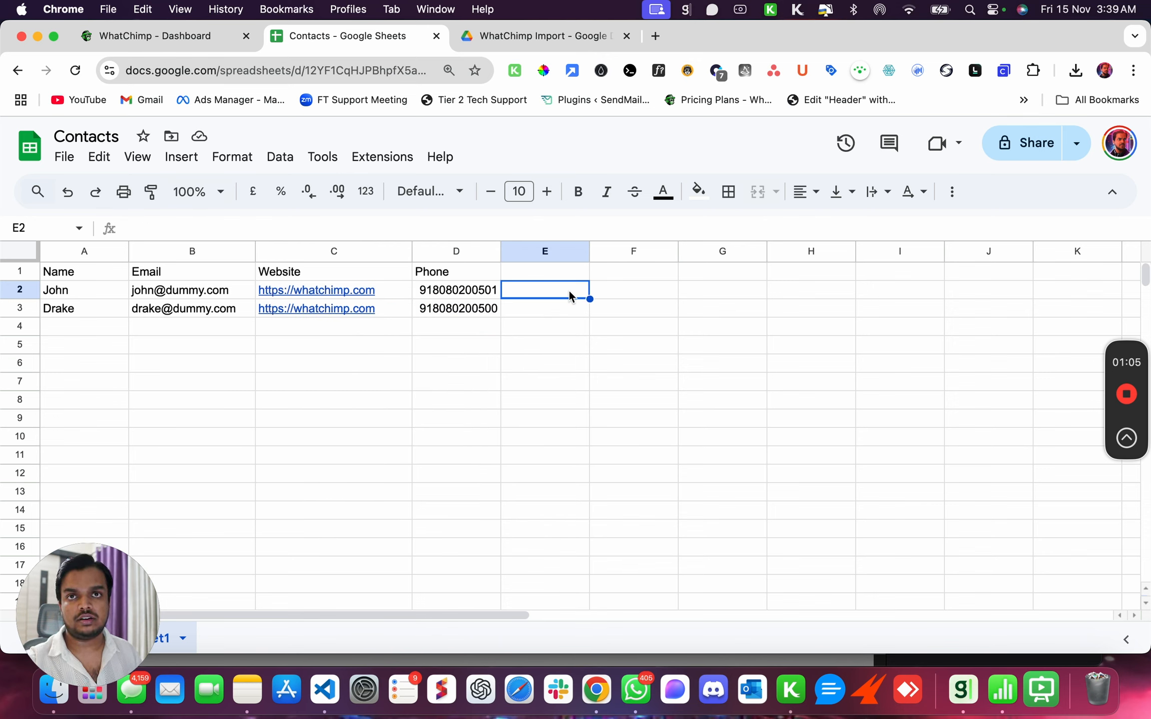
pyautogui.moveTo(455, 290); pyautogui.dragTo(436, 378)
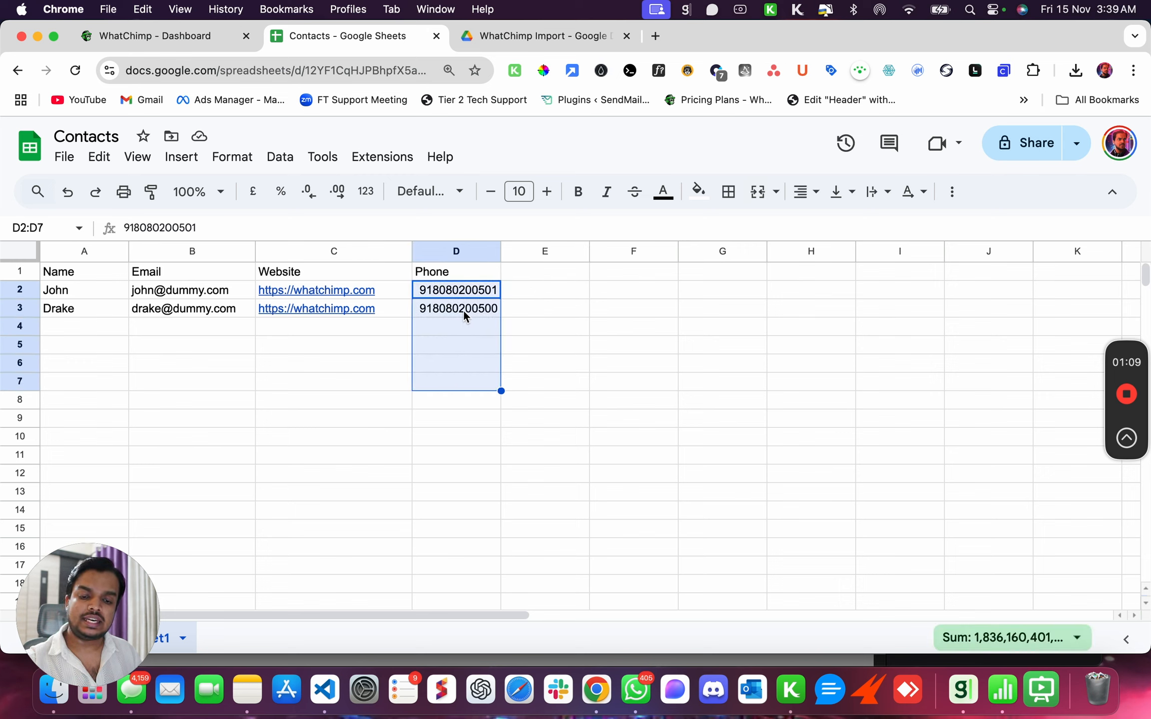
pyautogui.click(588, 275)
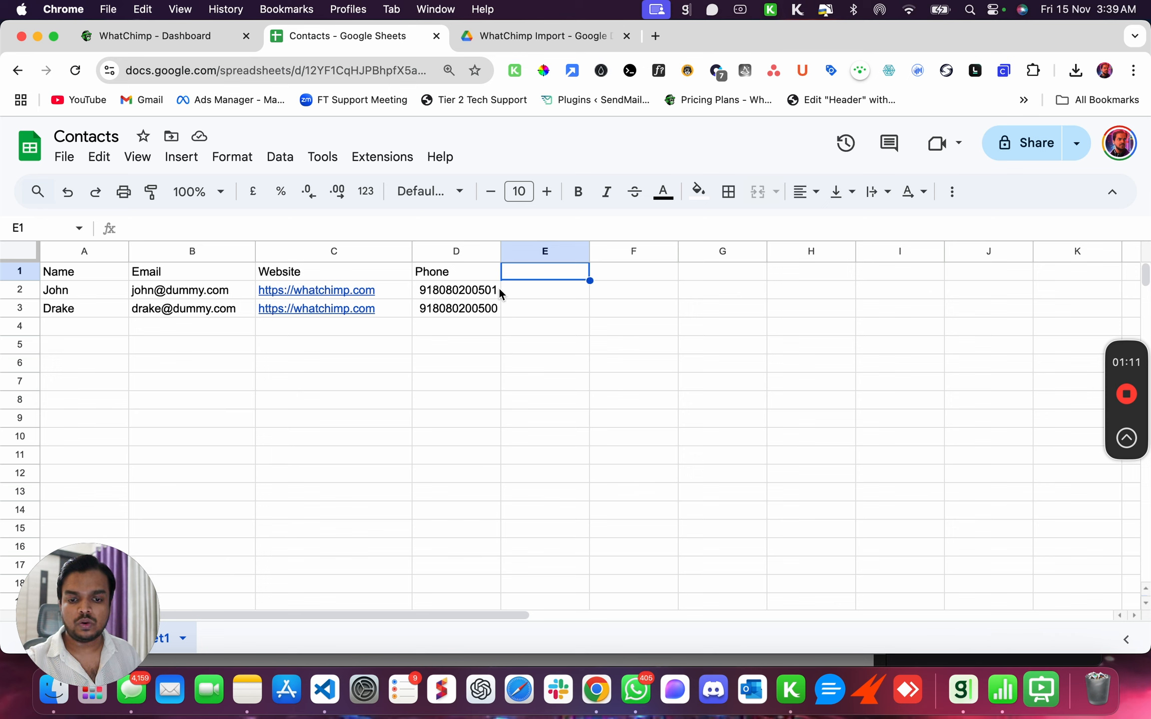
pyautogui.click(425, 290)
pyautogui.click(618, 294)
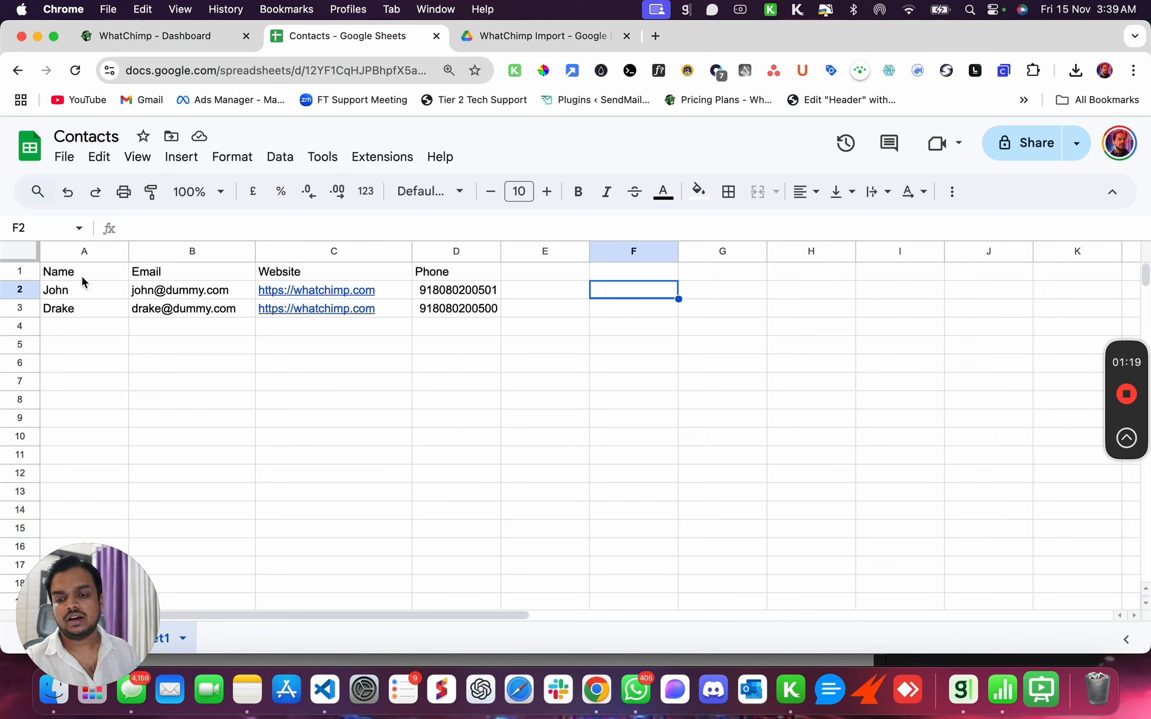
# Step: Add a Gender column after Phone in column E and enter Male for both contacts
pyautogui.click(57, 272)
pyautogui.moveTo(110, 268); pyautogui.dragTo(489, 275)
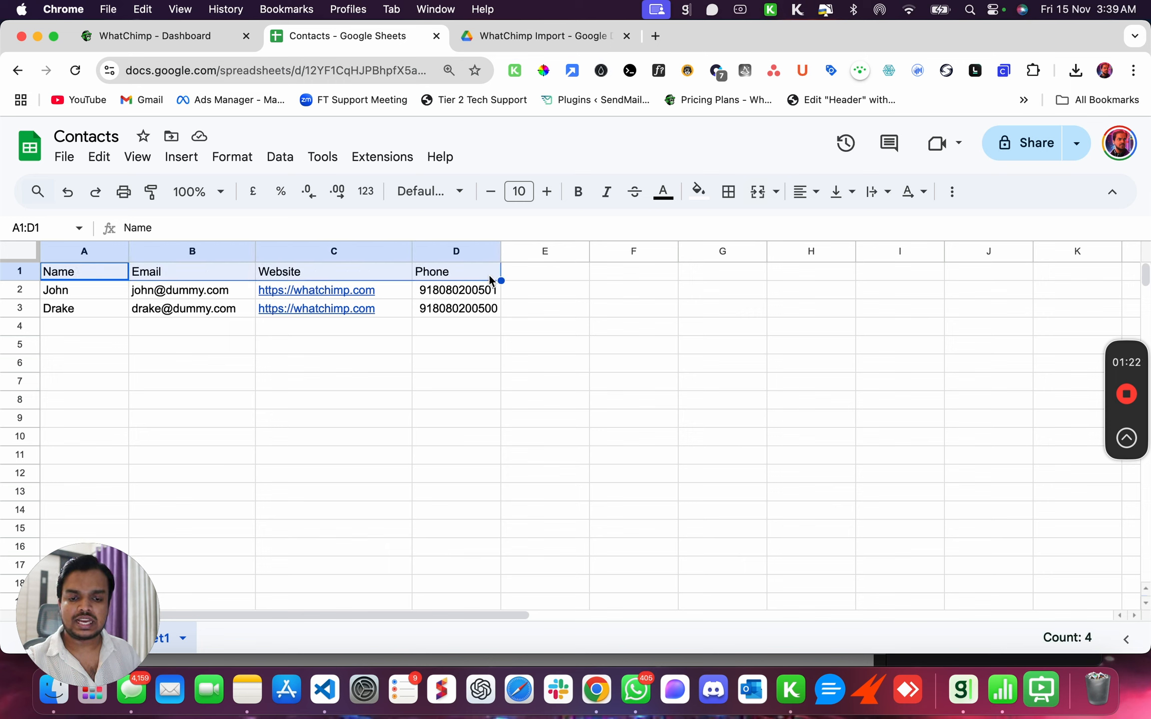
pyautogui.click(529, 278)
pyautogui.write('Gender')
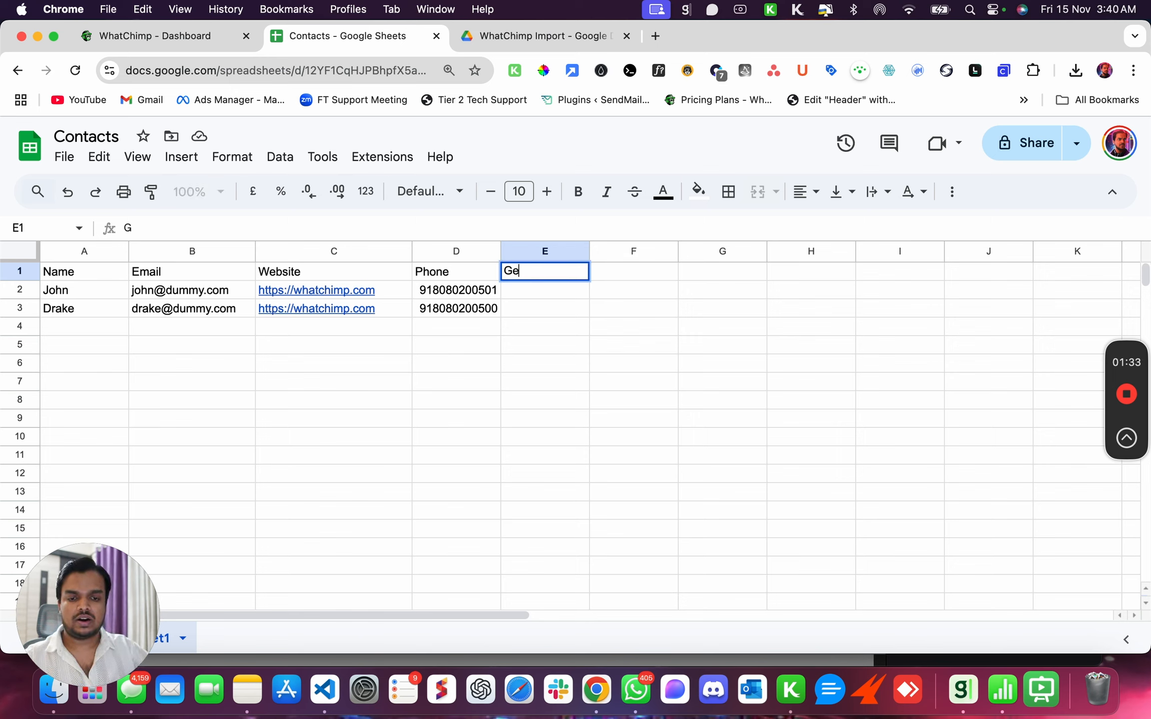
pyautogui.click(551, 298)
pyautogui.write('Male')
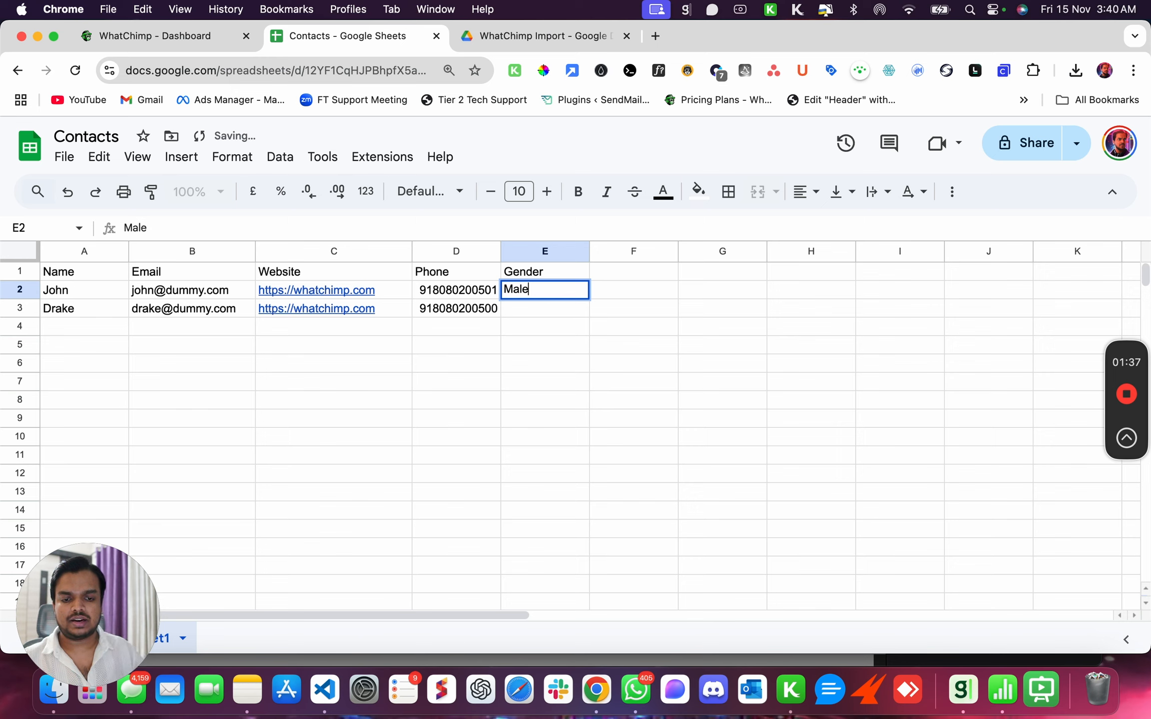
pyautogui.click(553, 313)
pyautogui.write('F')
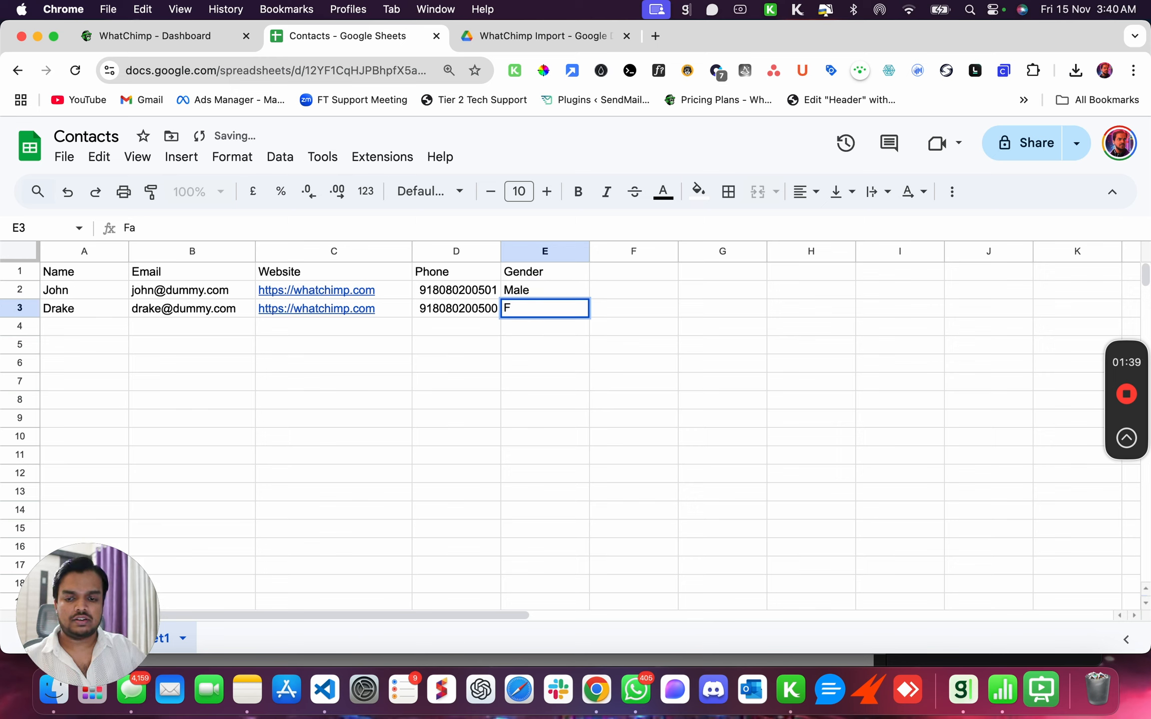
pyautogui.press('BackSpace')
pyautogui.write('Male')
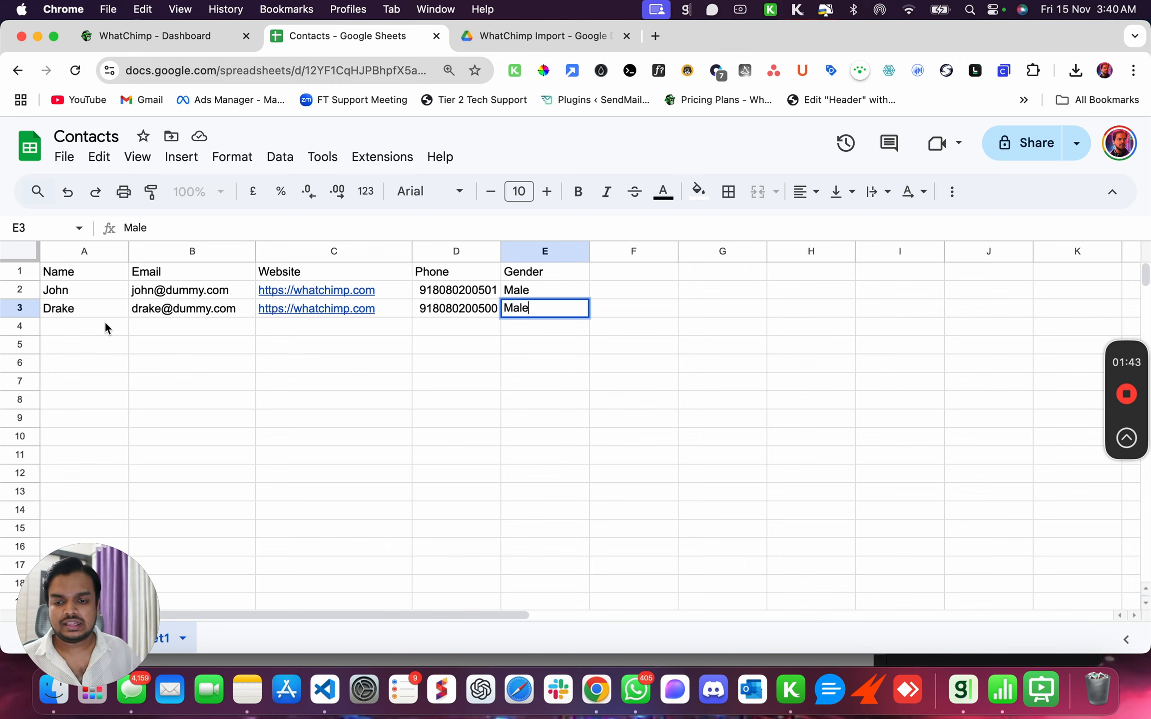
pyautogui.moveTo(97, 274); pyautogui.dragTo(588, 382)
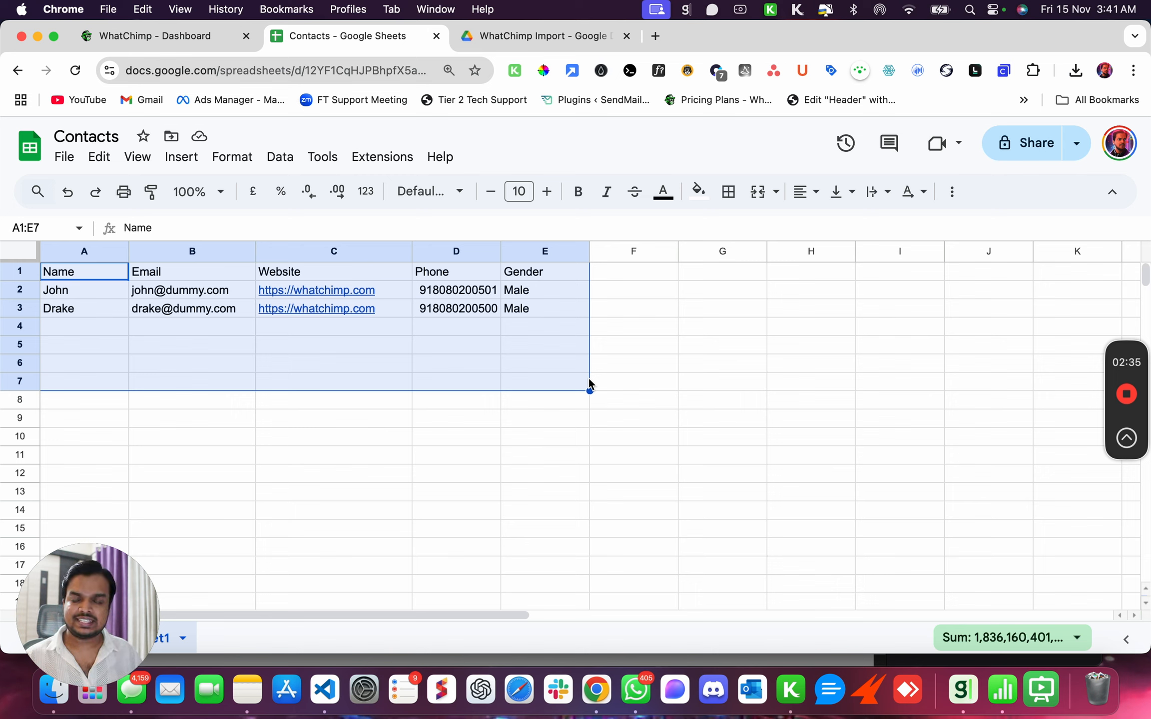
# Step: Switch to Numbers and copy all cells of the Import Contacts table
pyautogui.click(1003, 694)
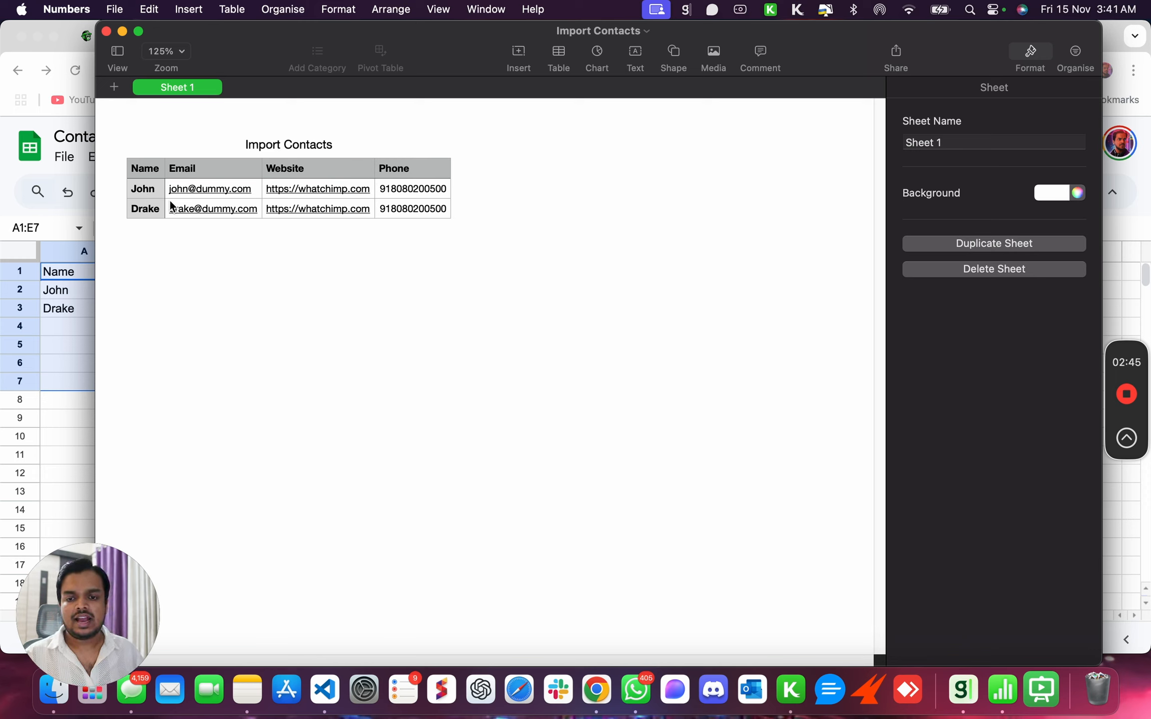
pyautogui.click(144, 172)
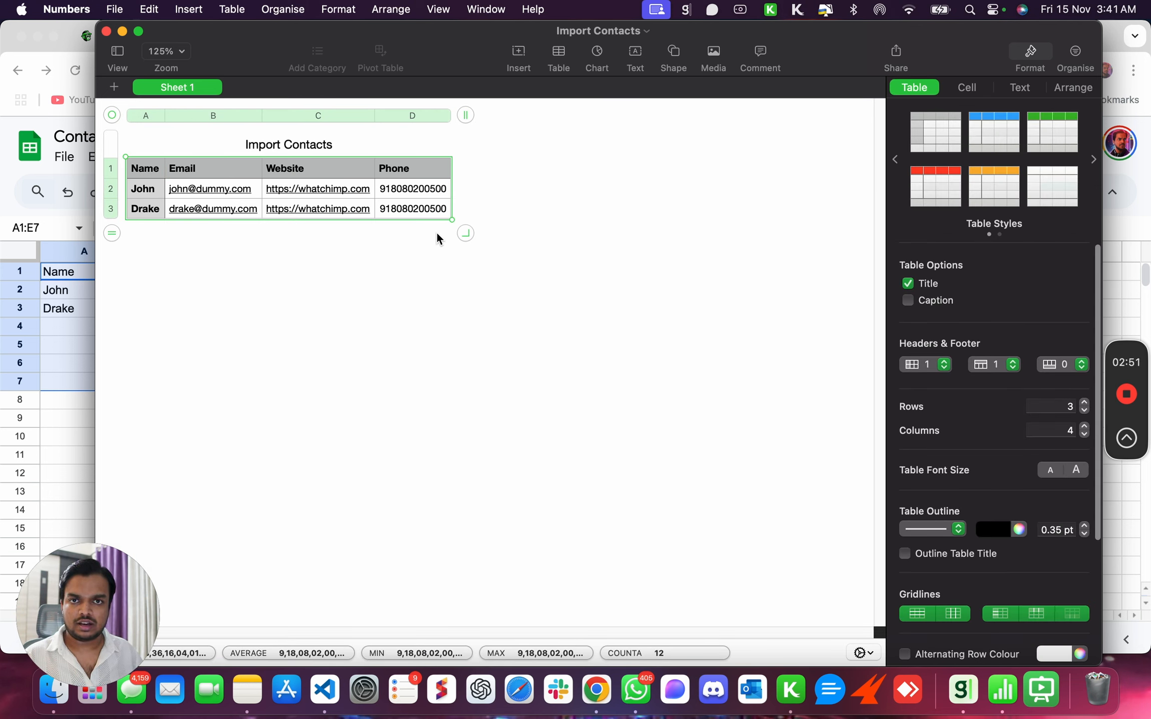
pyautogui.rightClick(435, 212)
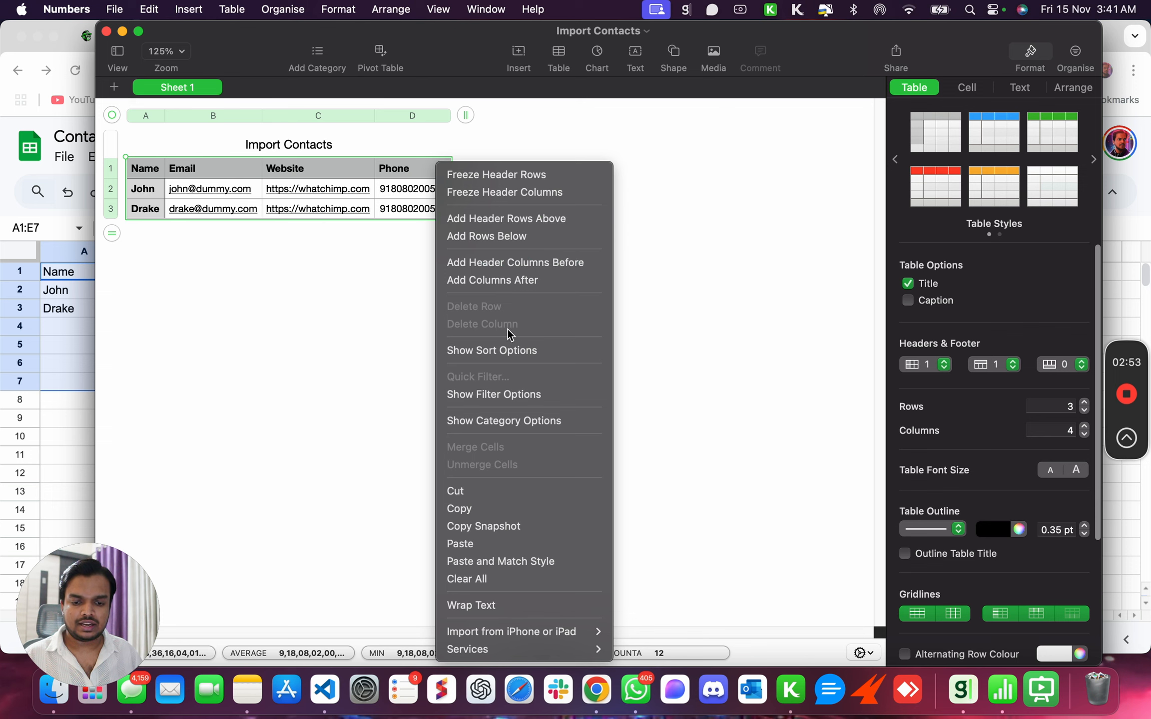
pyautogui.click(493, 509)
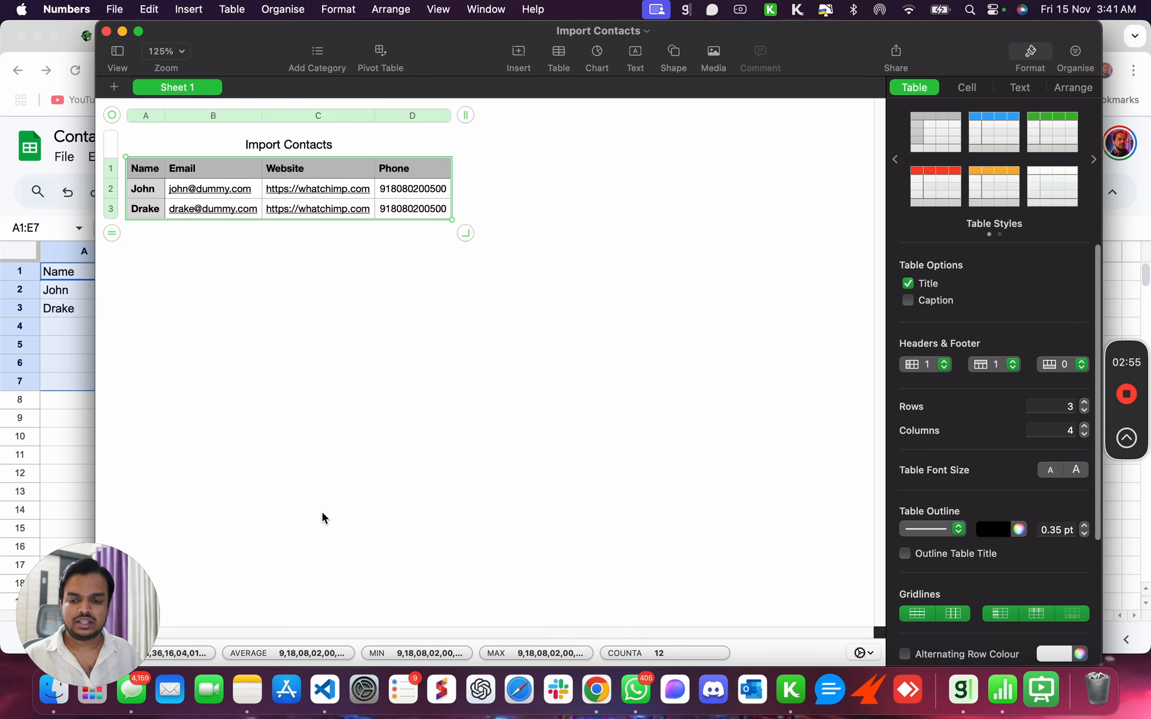
# Step: Switch back to Chrome and create a blank Google Sheets spreadsheet in a new tab through sheets.new
pyautogui.click(57, 419)
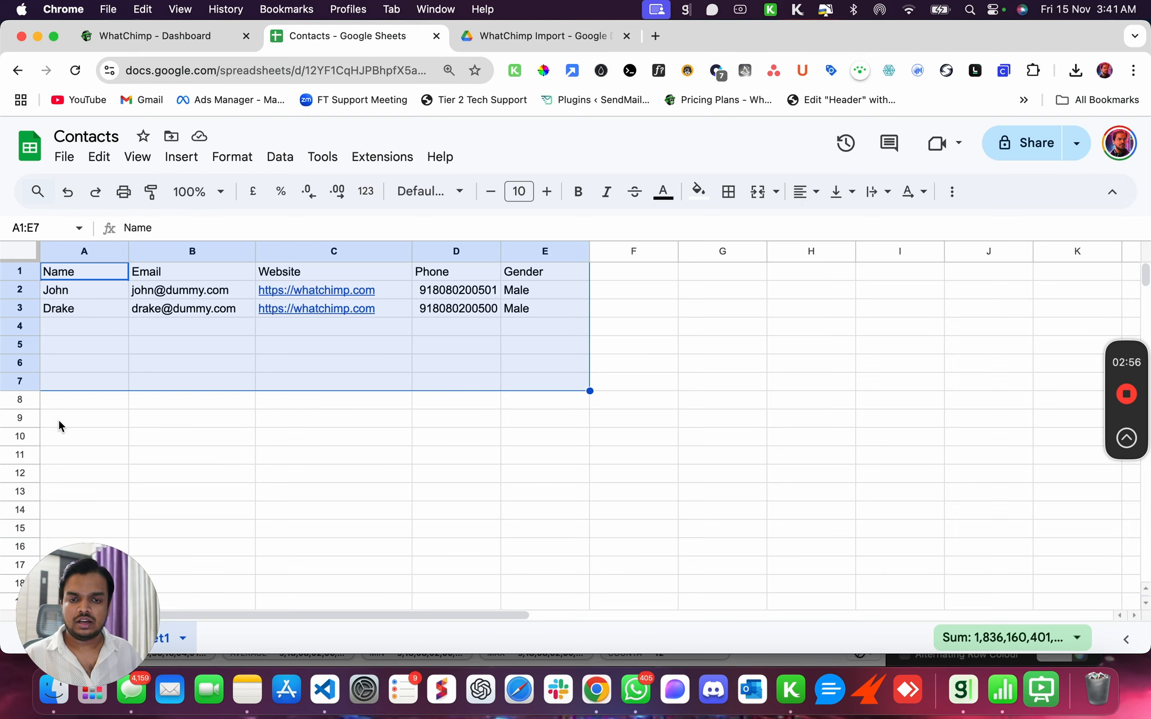
pyautogui.click(655, 36)
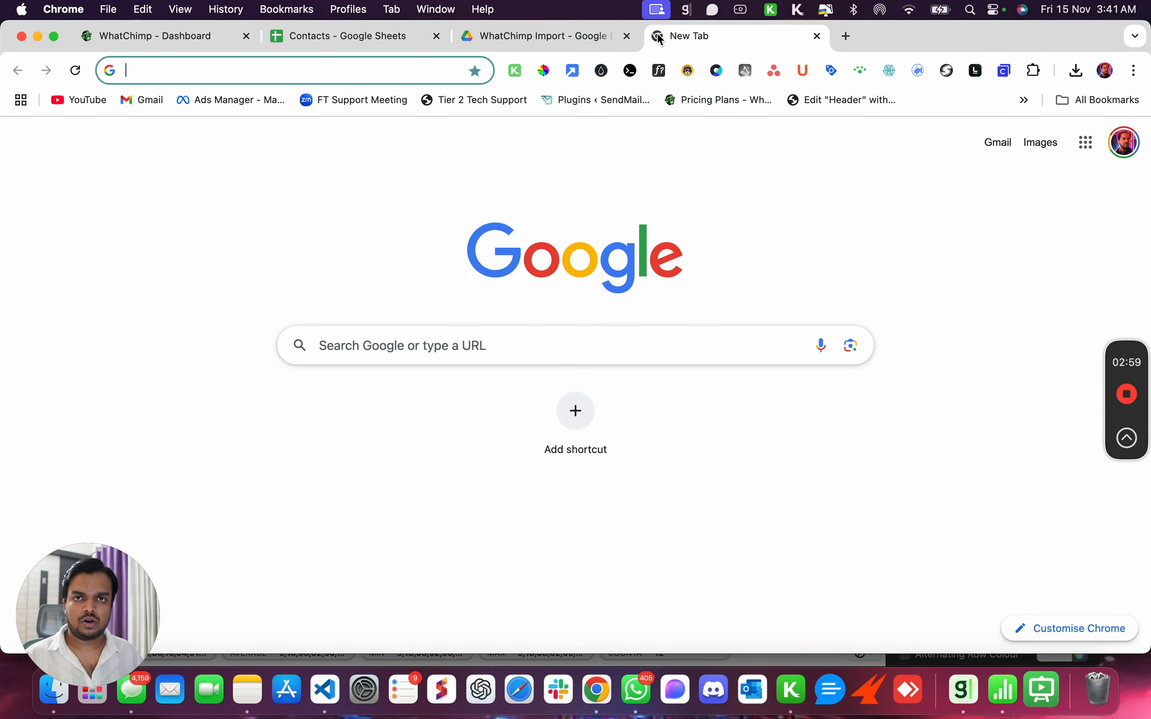
pyautogui.write('sheet')
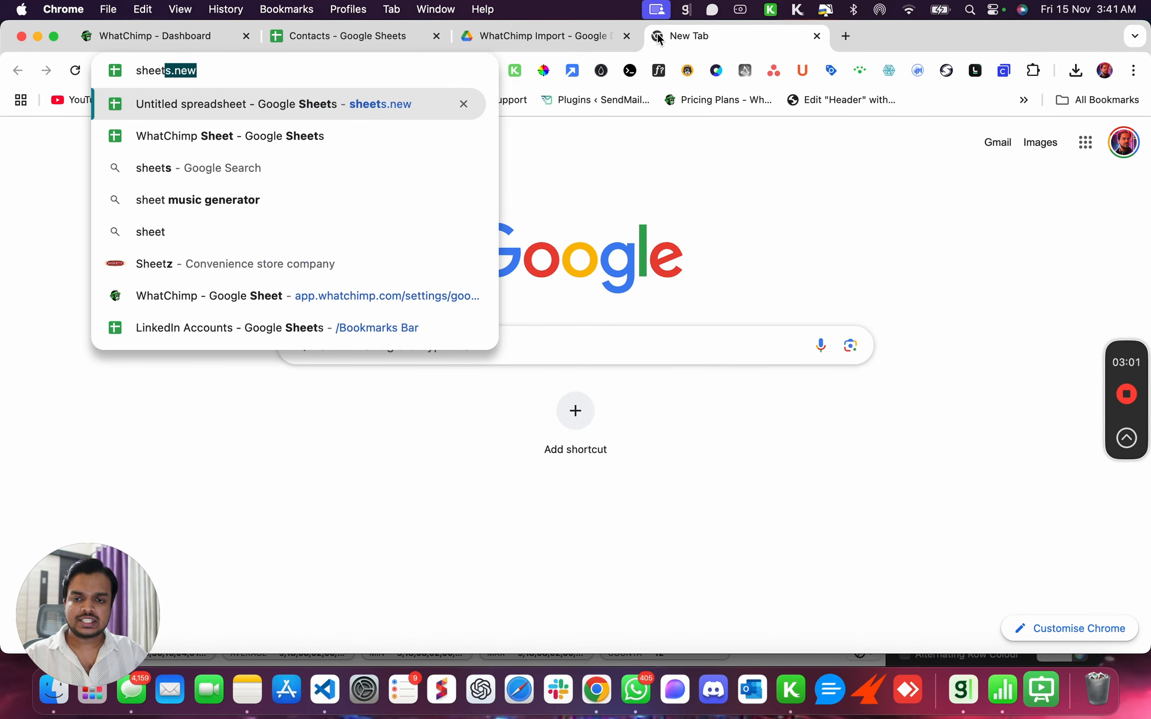
pyautogui.write('s.new')
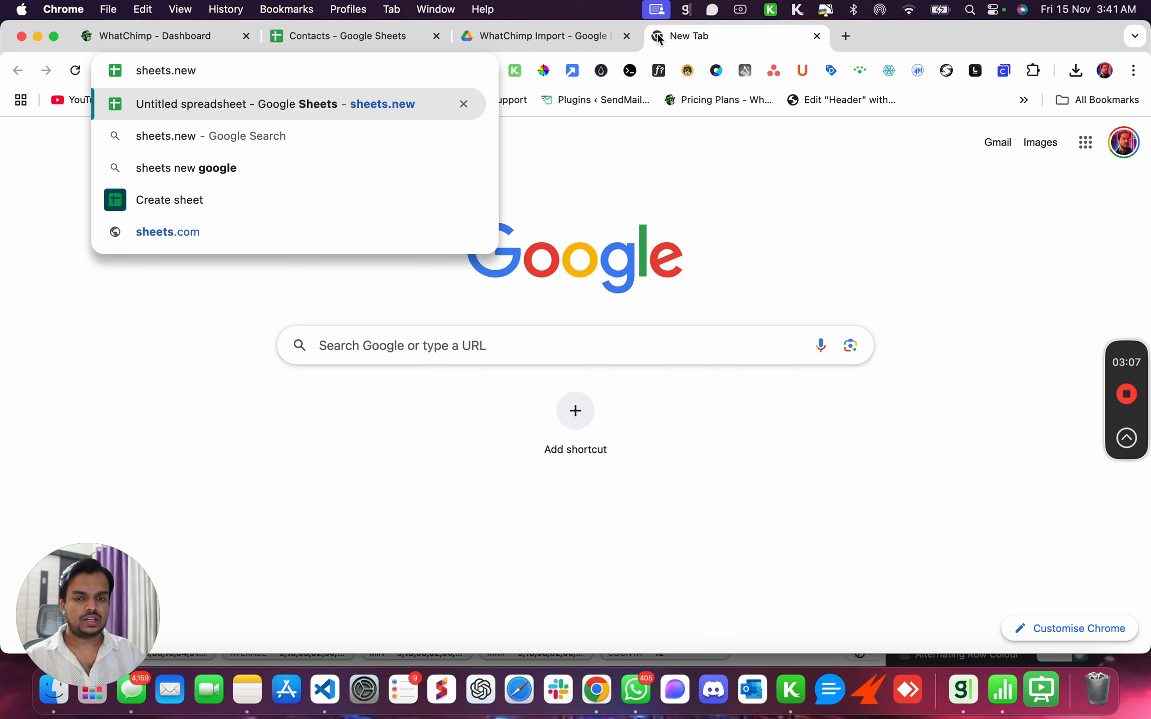
pyautogui.press('Return')
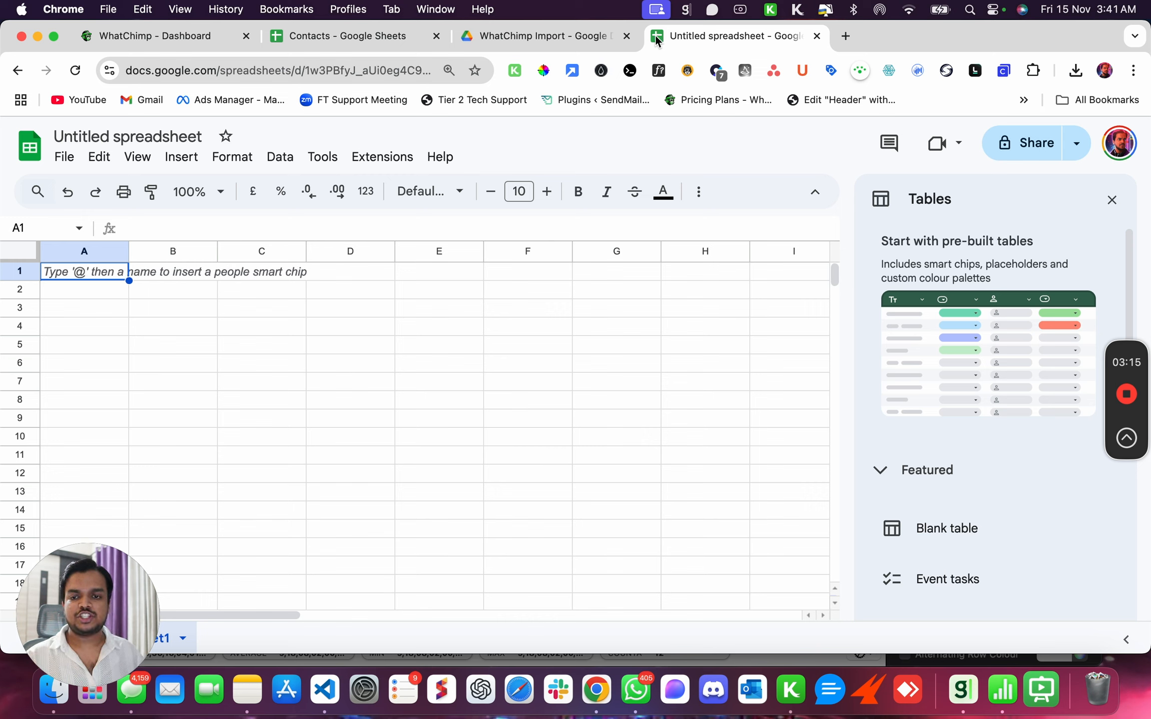
# Step: Rename the untitled spreadsheet as Import New Contacts
pyautogui.click(138, 131)
pyautogui.write('Import ')
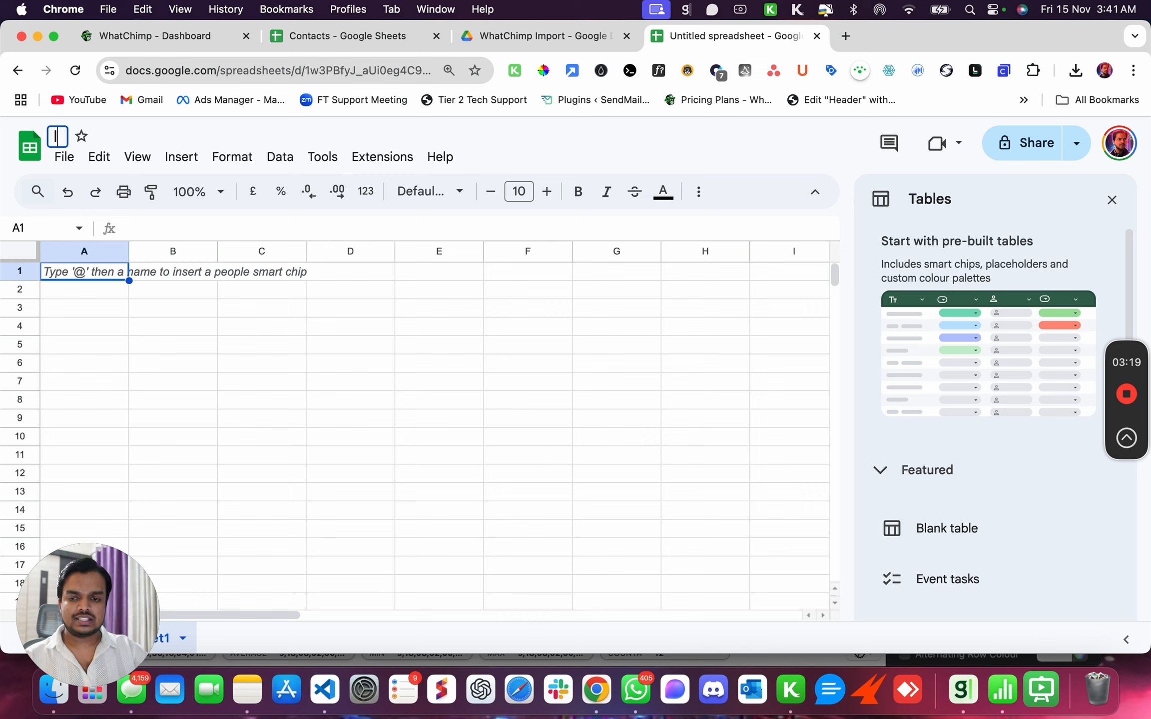
pyautogui.write('N')
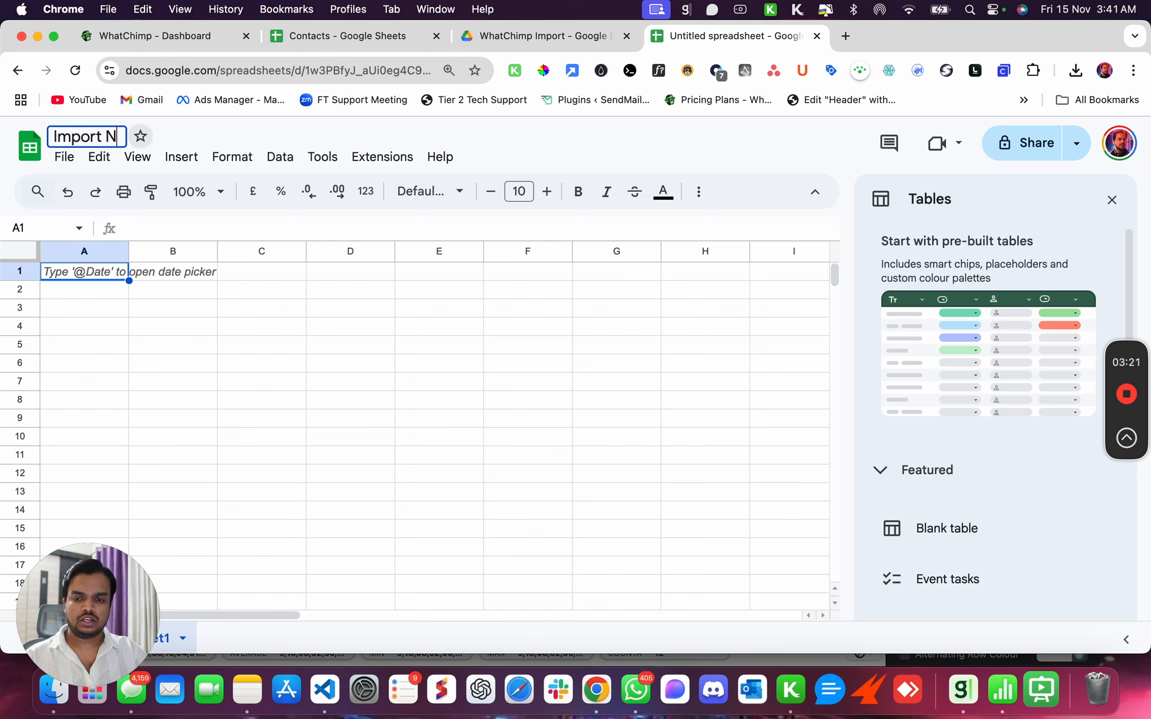
pyautogui.write('ew Contacts')
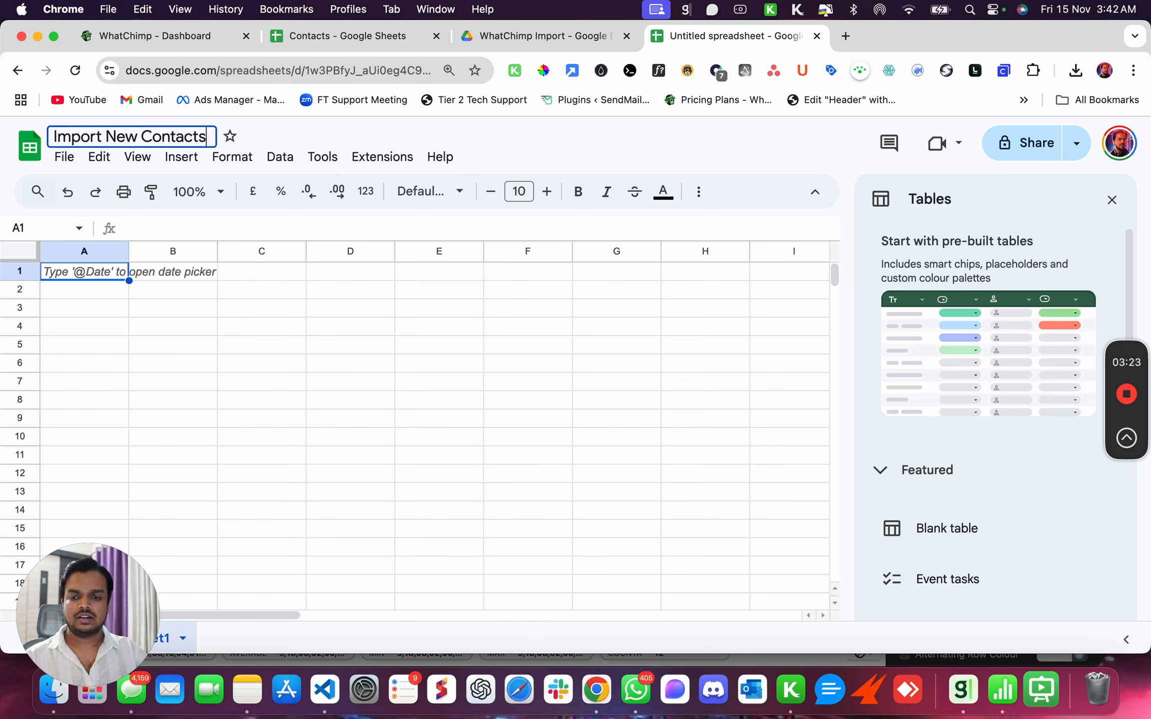
# Step: Paste the copied contacts table into the new spreadsheet starting at cell A1
pyautogui.click(70, 272)
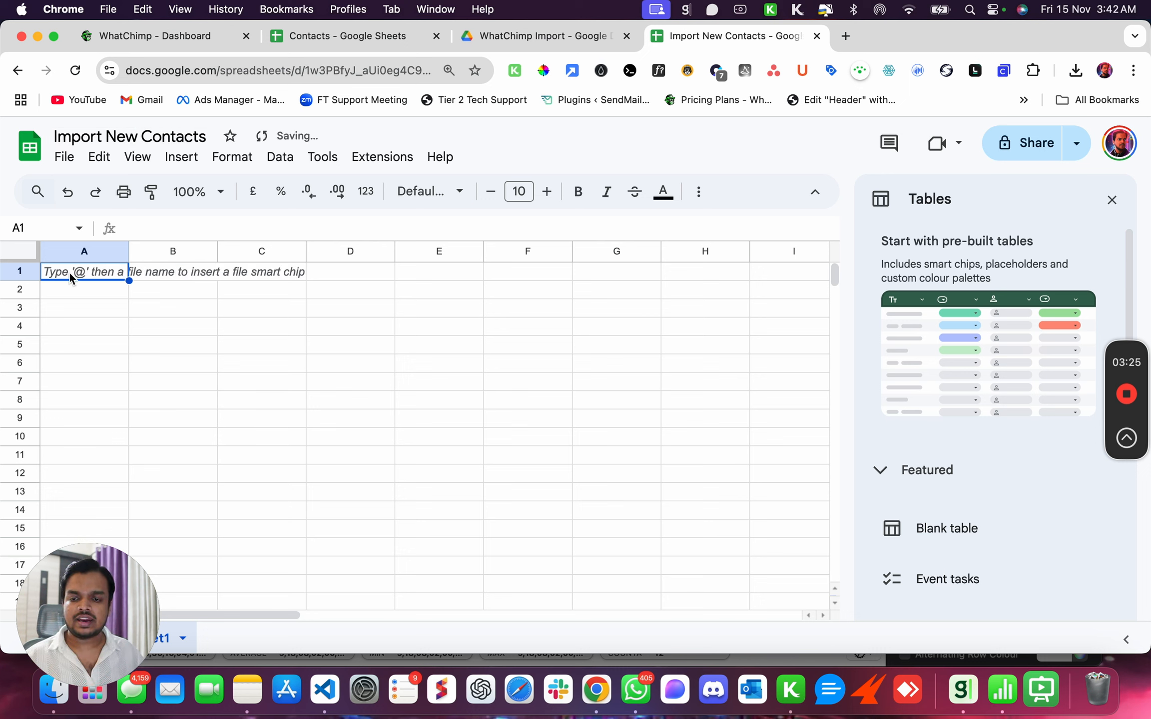
pyautogui.rightClick(69, 272)
pyautogui.click(163, 265)
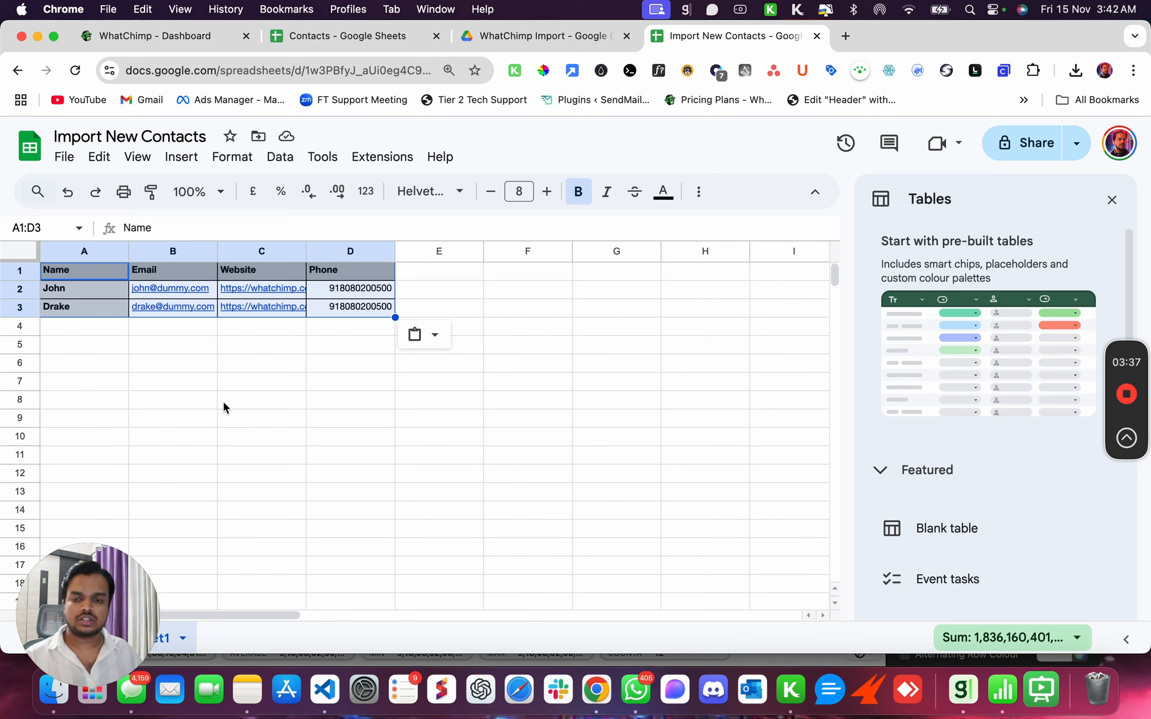
# Step: Format the whole sheet as non-bold text at font size 8 in the default font
pyautogui.click(14, 252)
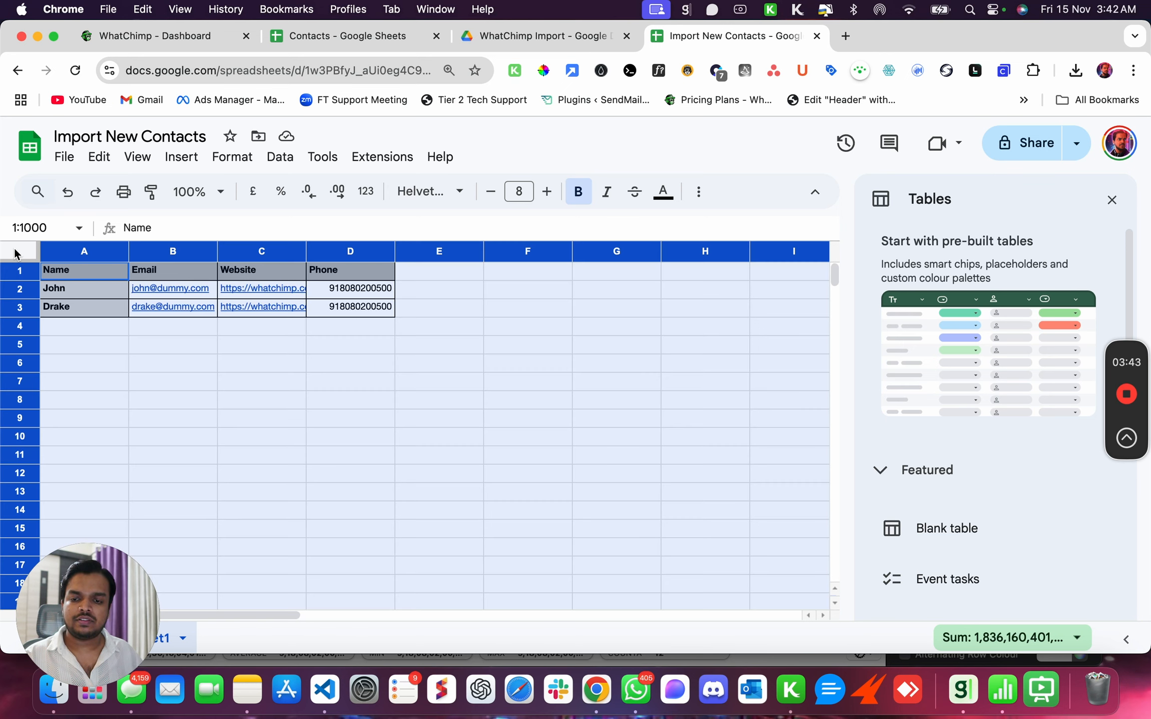
pyautogui.click(547, 194)
pyautogui.click(490, 195)
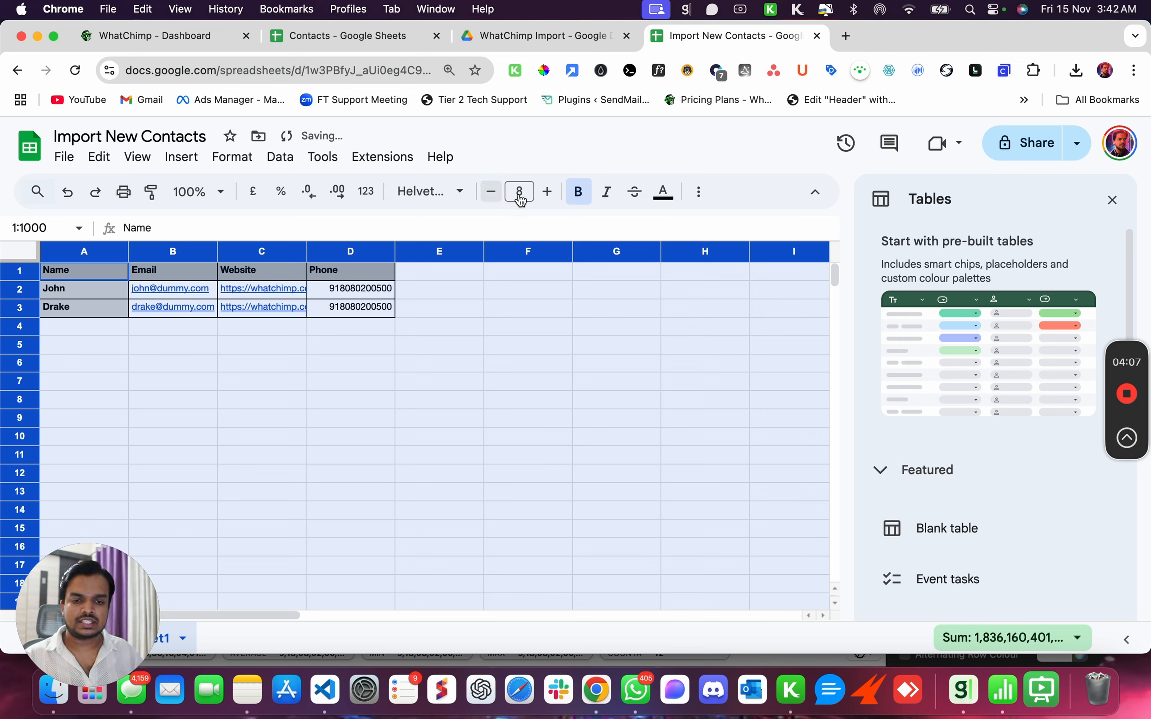
pyautogui.click(548, 194)
pyautogui.click(490, 192)
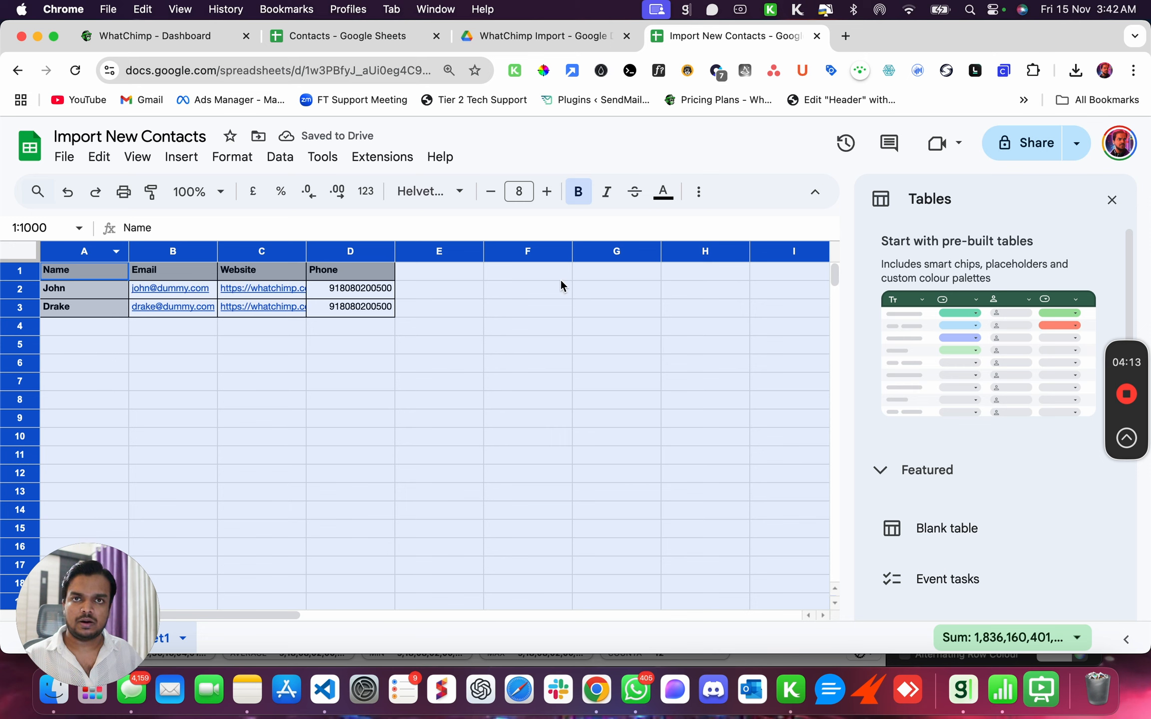
pyautogui.click(583, 194)
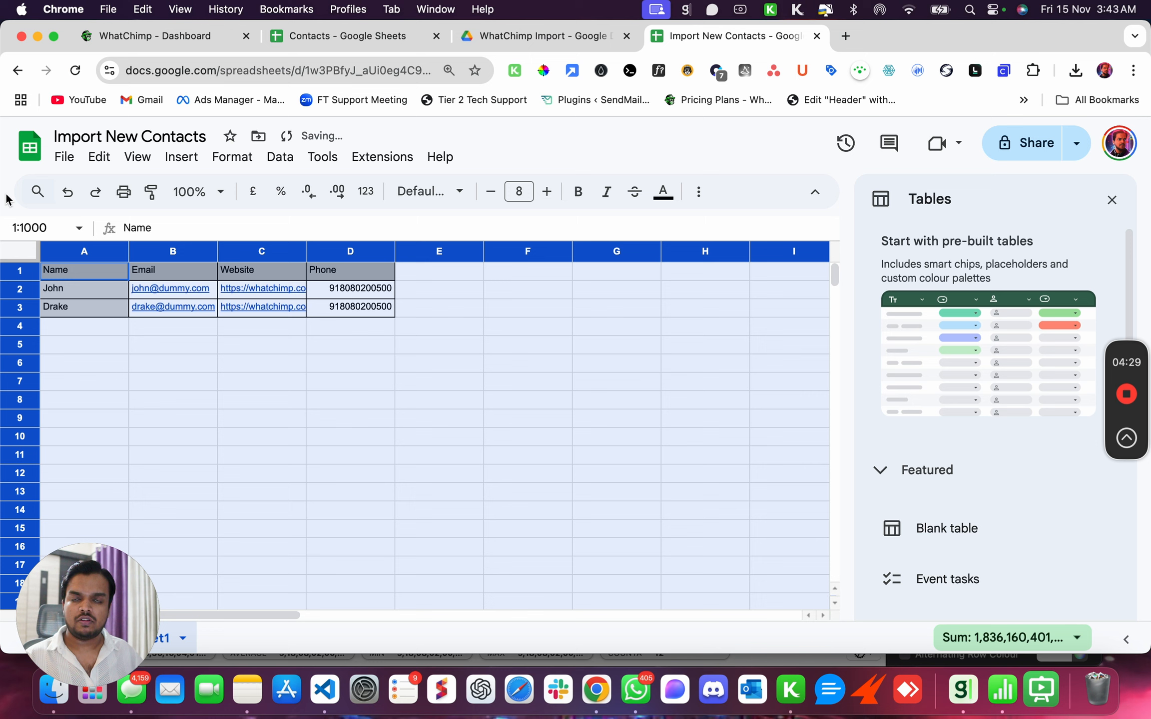
# Step: Reset the fill colour and remove all cell borders across the whole sheet
pyautogui.click(698, 200)
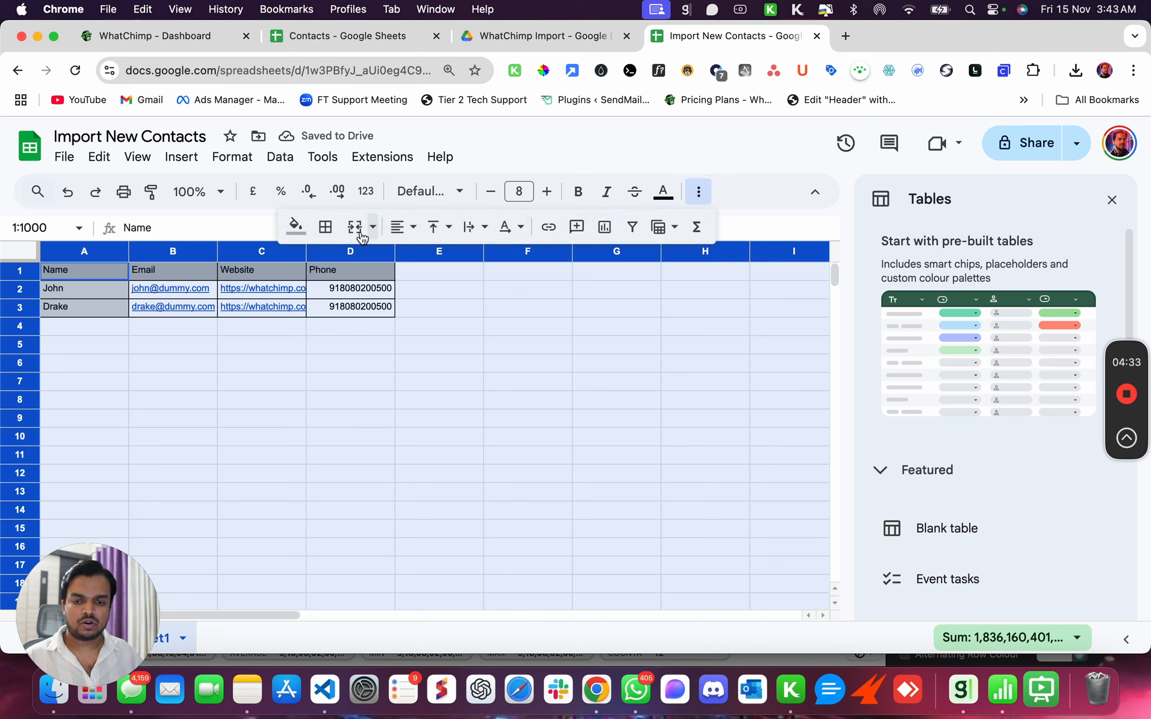
pyautogui.click(299, 231)
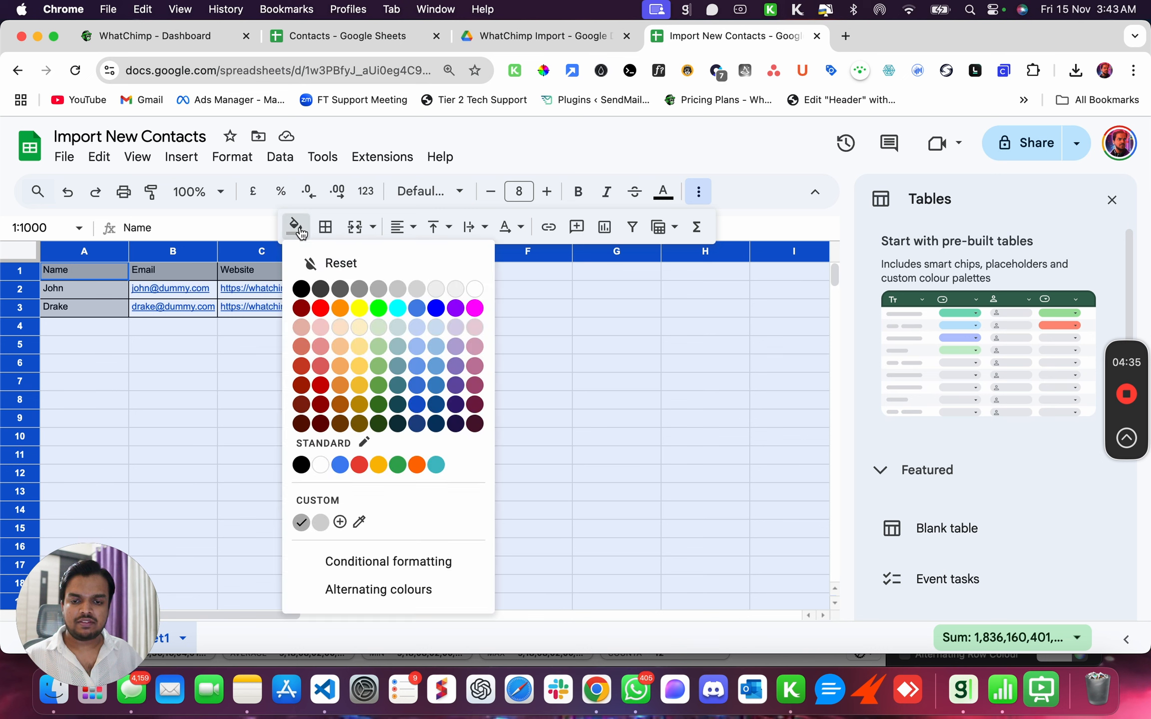
pyautogui.click(335, 263)
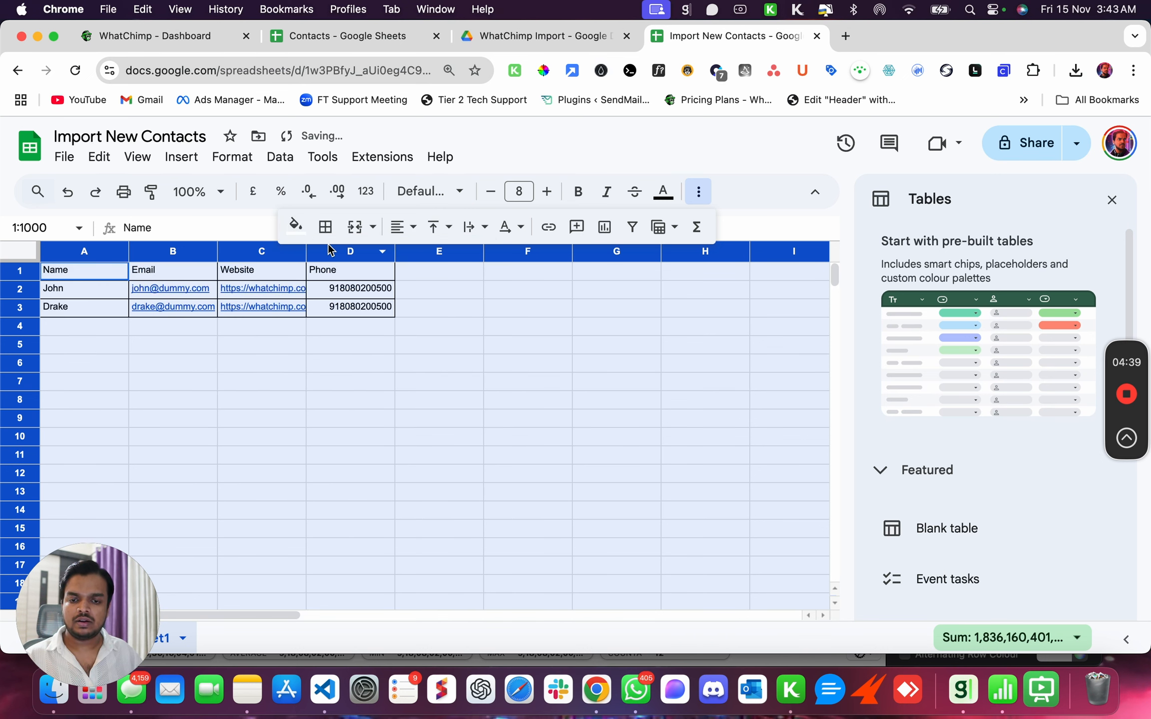
pyautogui.click(325, 230)
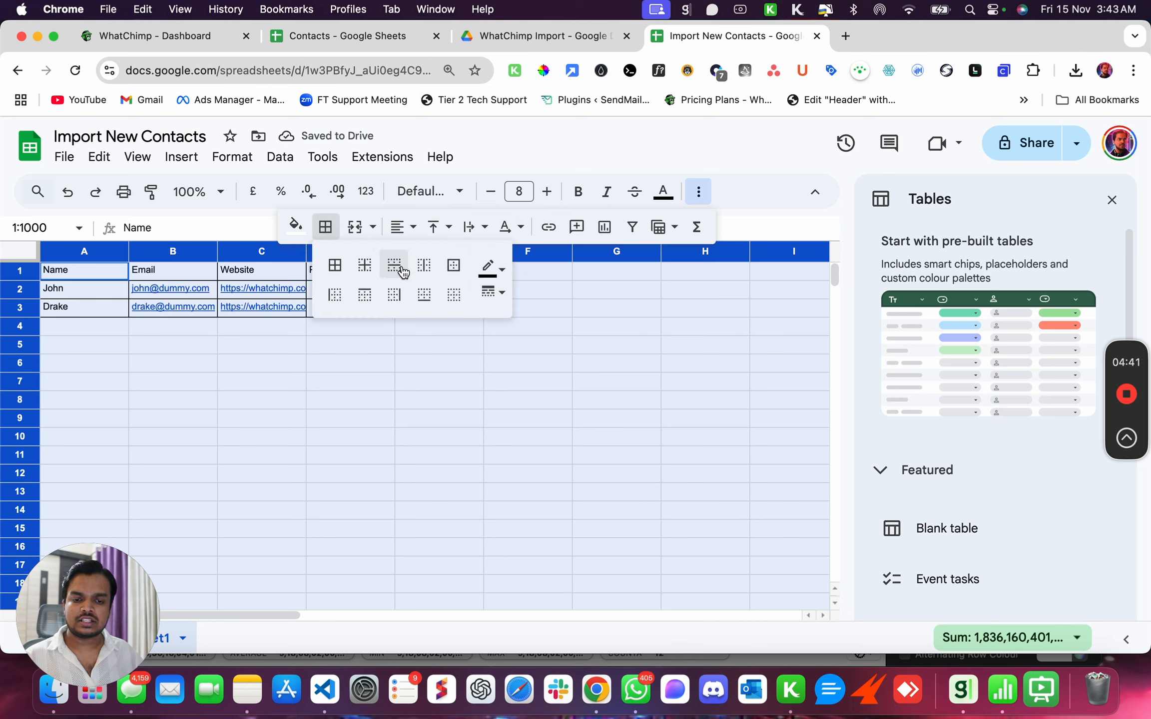
pyautogui.click(467, 295)
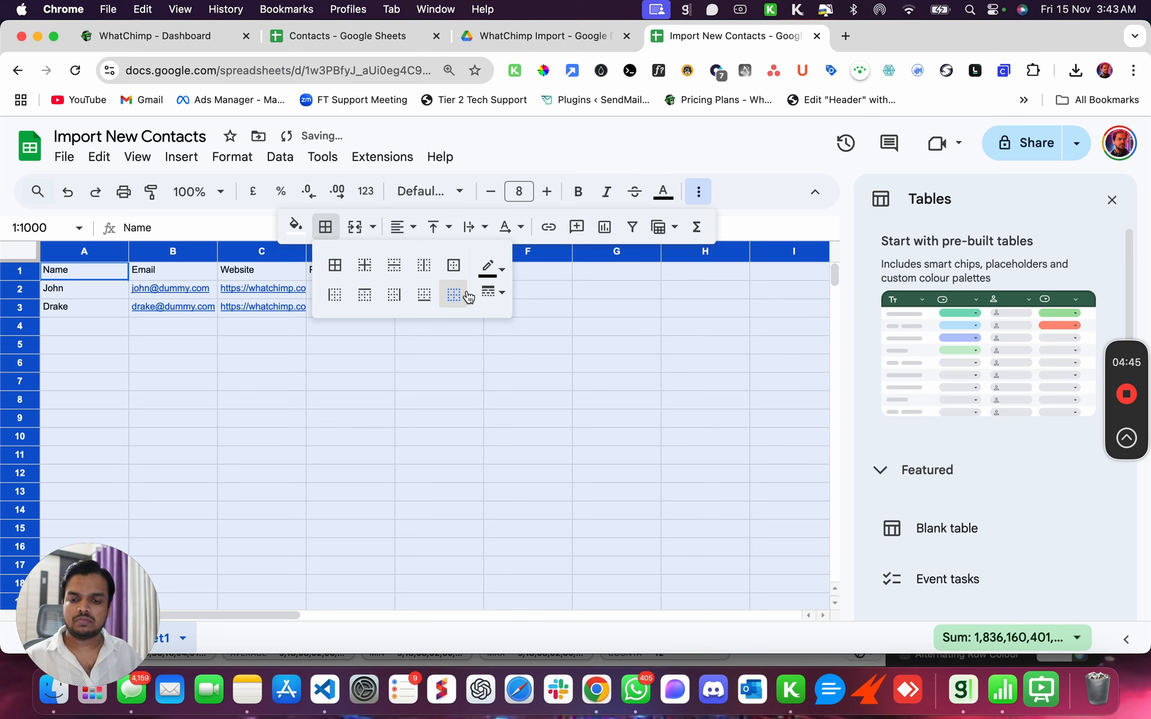
pyautogui.click(638, 294)
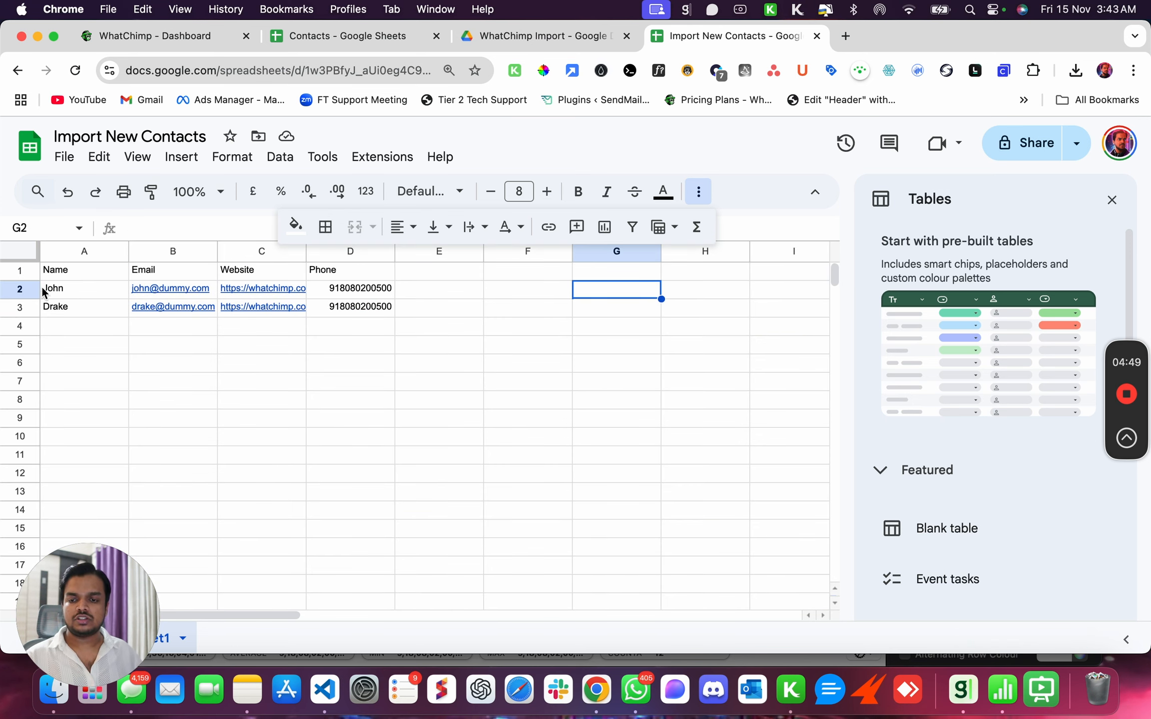
pyautogui.moveTo(57, 271); pyautogui.dragTo(374, 360)
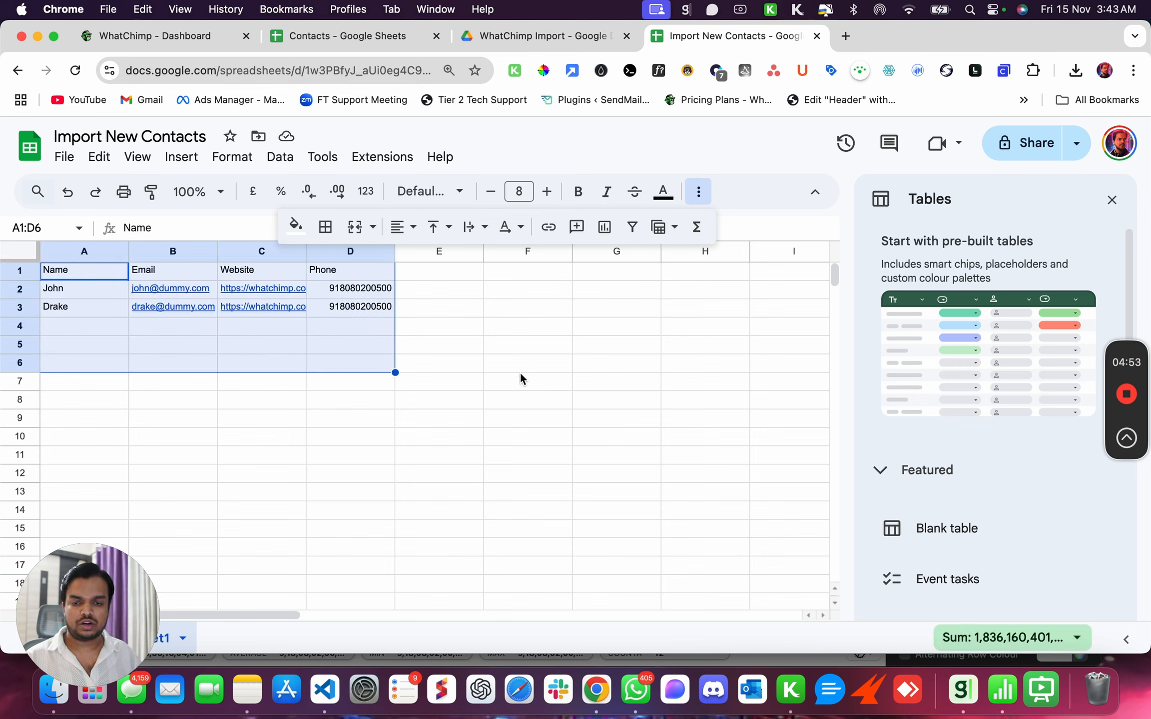
pyautogui.moveTo(520, 374); pyautogui.dragTo(261, 272)
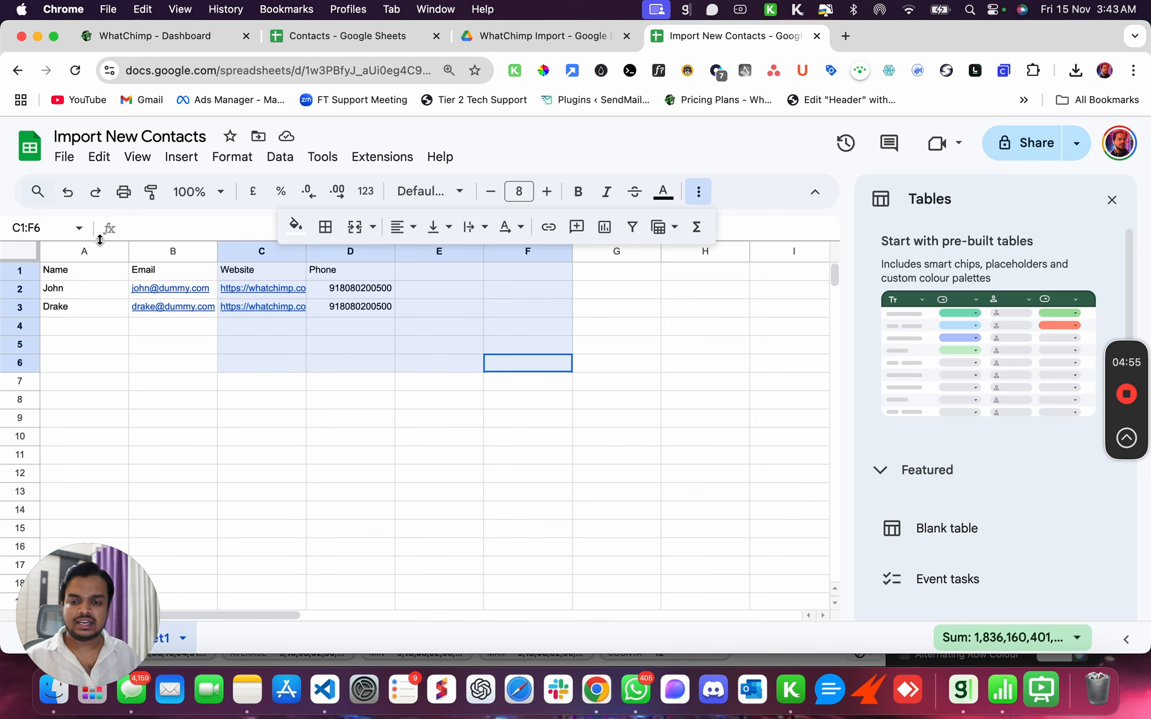
pyautogui.moveTo(40, 247); pyautogui.dragTo(412, 352)
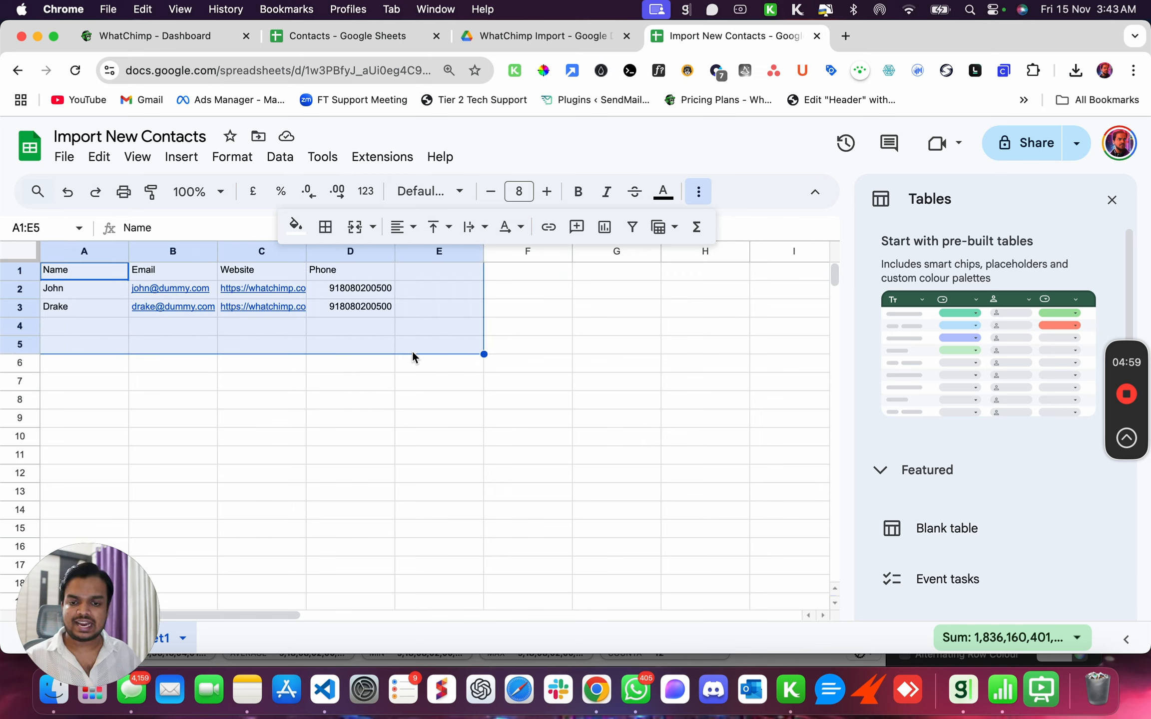
pyautogui.click(482, 389)
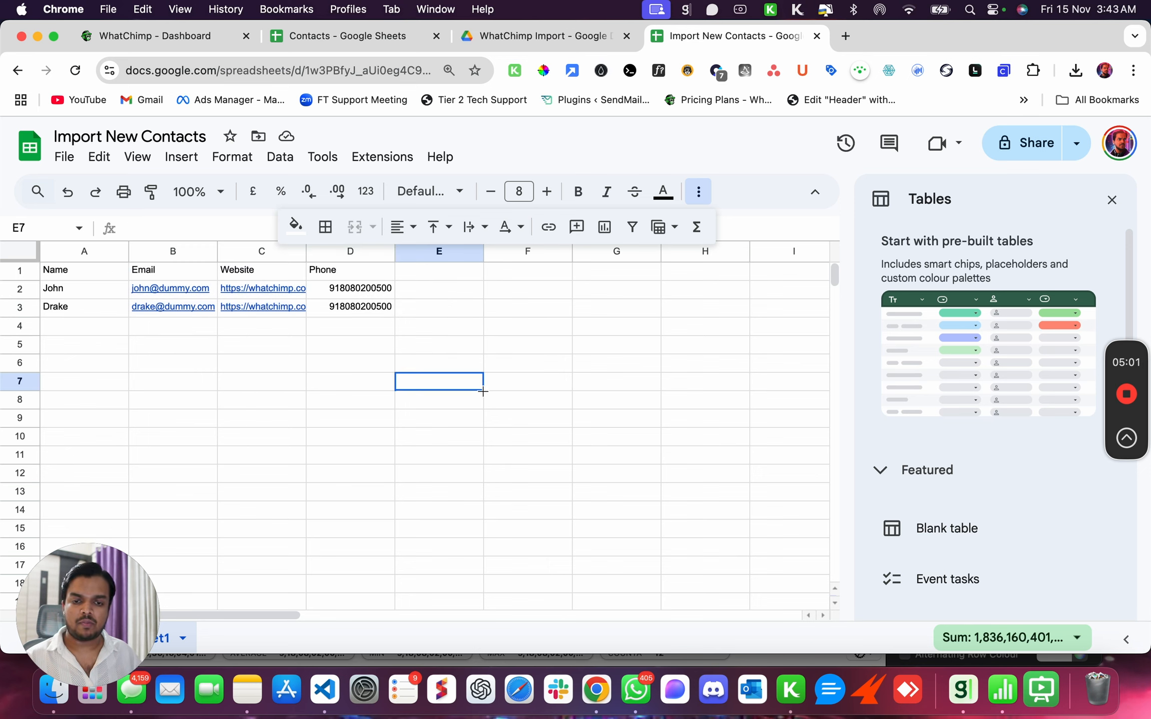
pyautogui.click(694, 194)
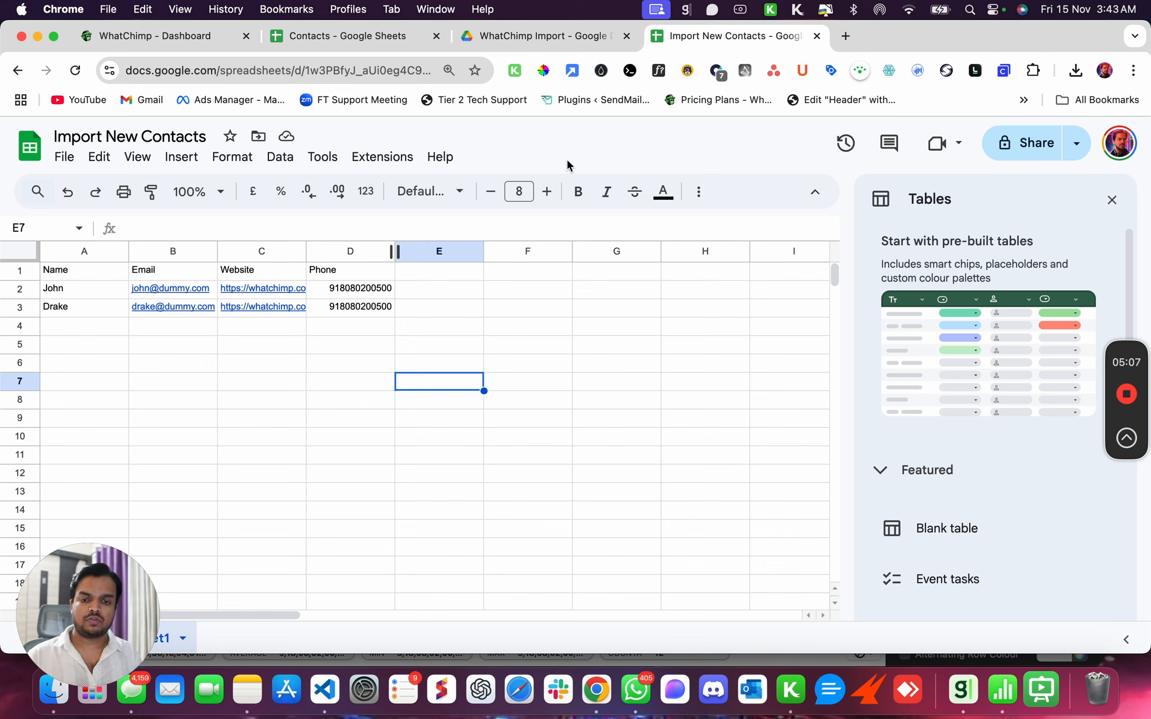
pyautogui.click(362, 289)
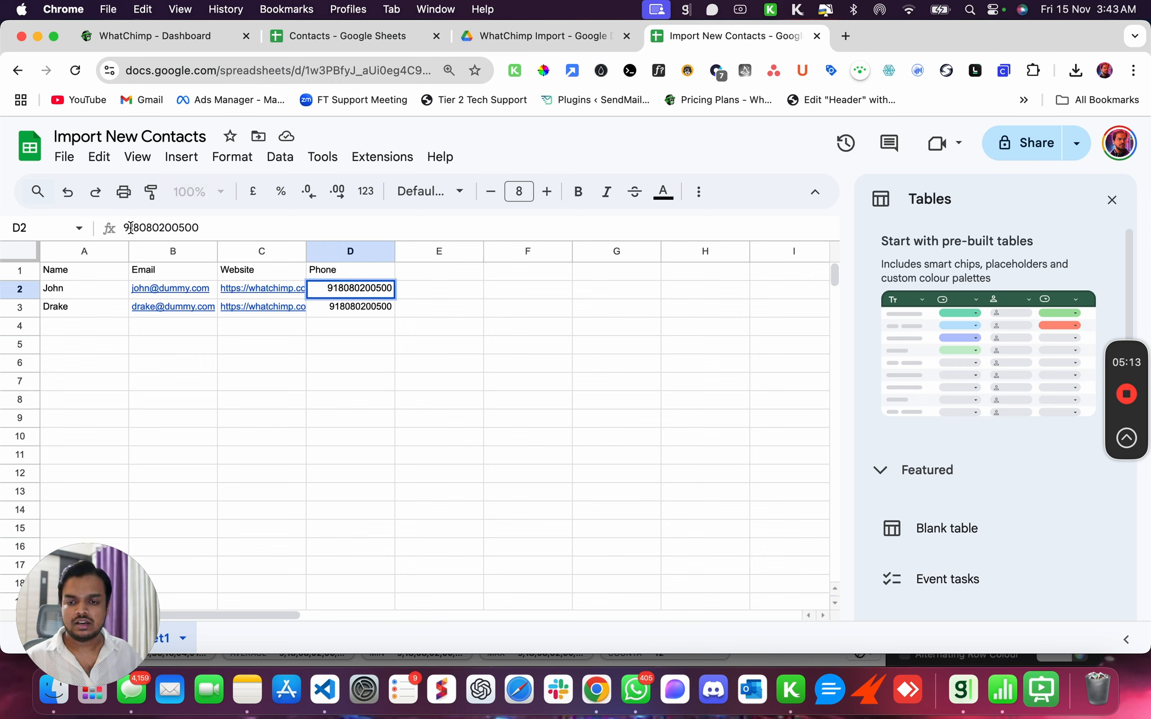
pyautogui.moveTo(124, 228); pyautogui.dragTo(214, 228)
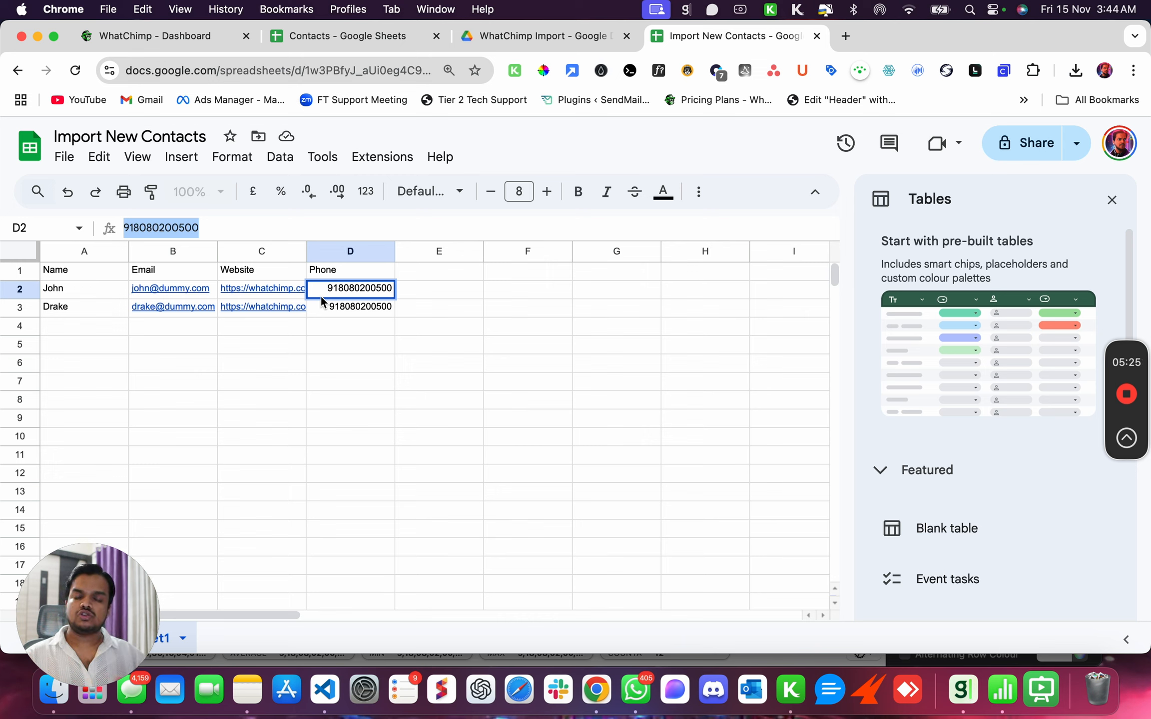
# Step: Apply the custom number format 0 to the whole Phone column and check the first phone cell
pyautogui.click(349, 254)
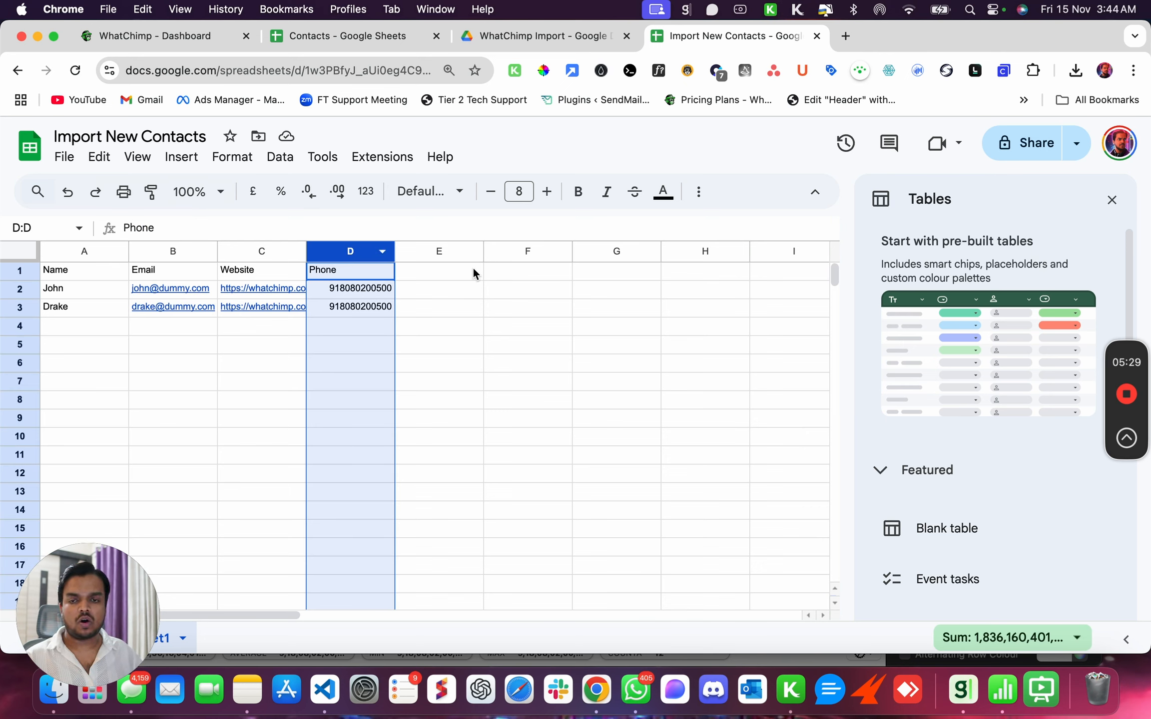
pyautogui.click(234, 158)
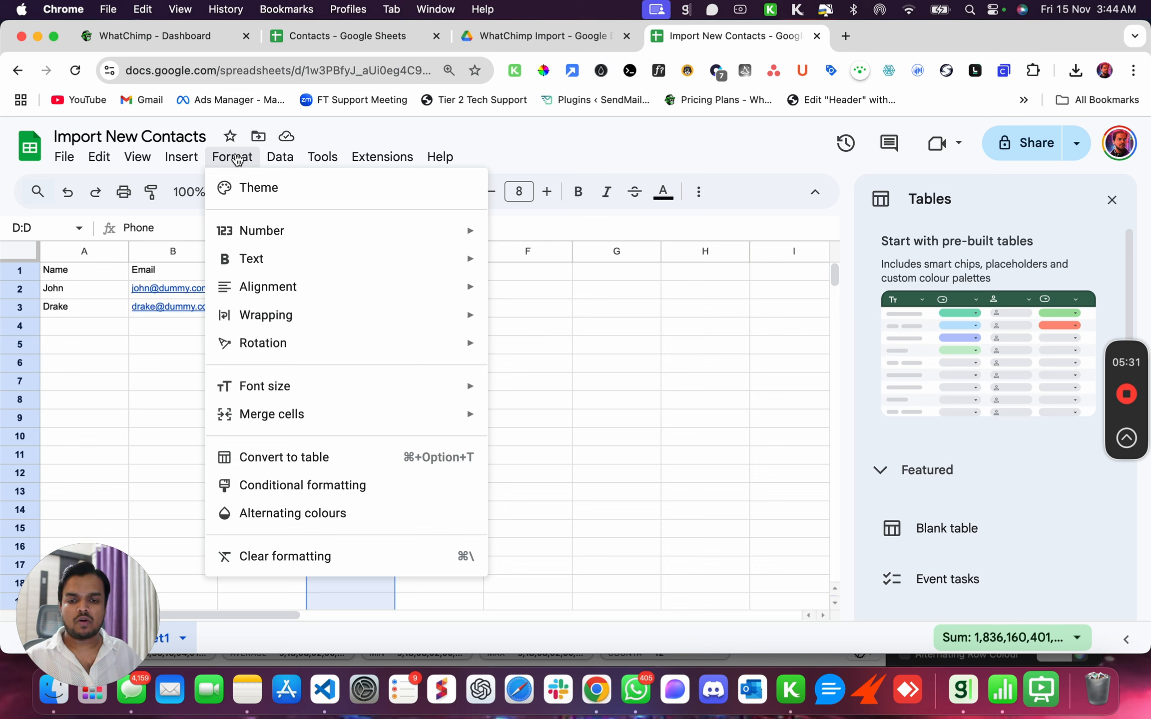
pyautogui.moveTo(298, 234)
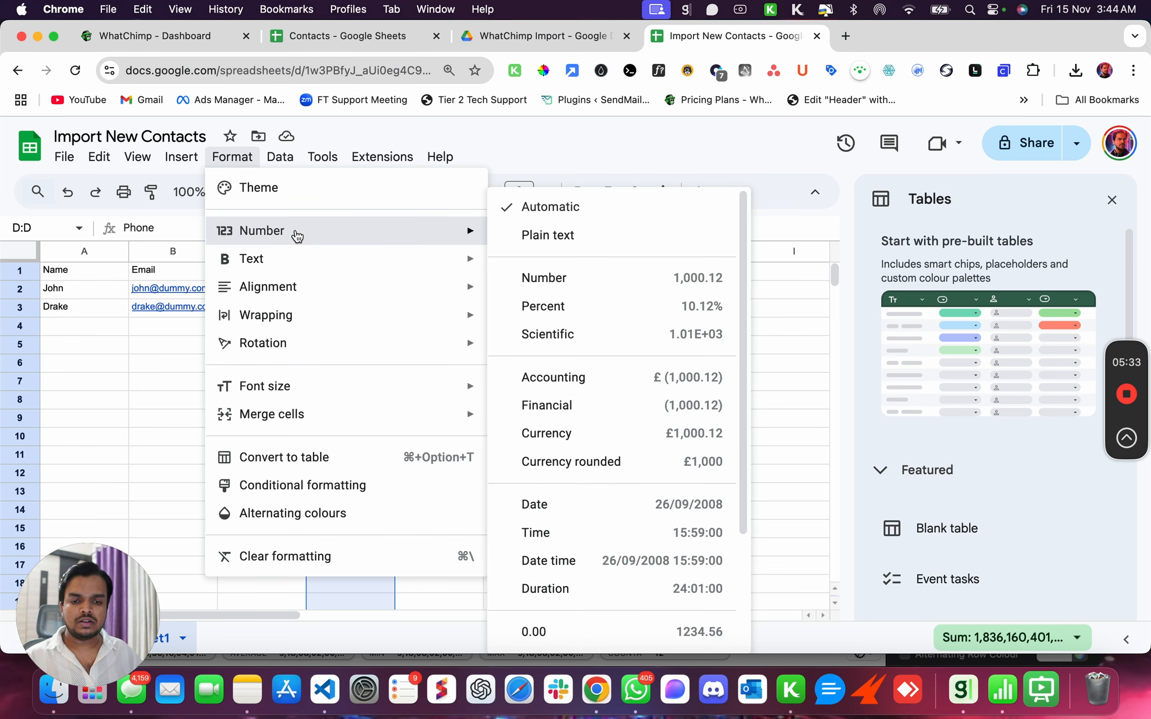
pyautogui.scroll(-3, 579, 293)
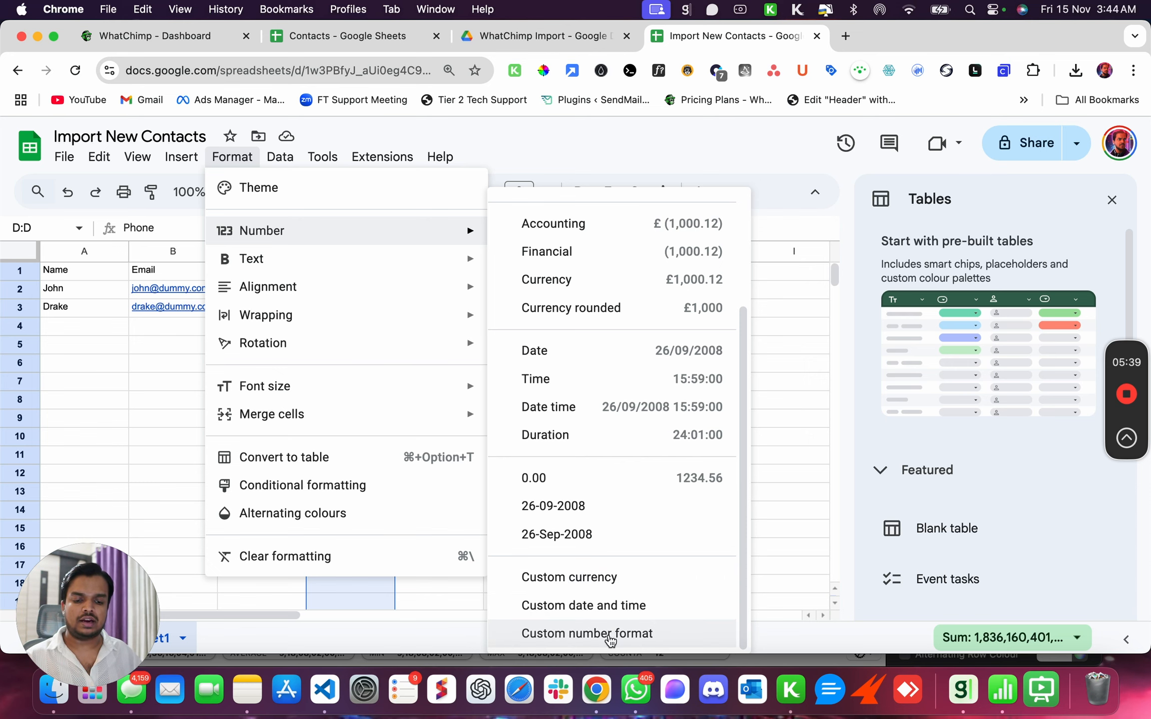
pyautogui.click(610, 638)
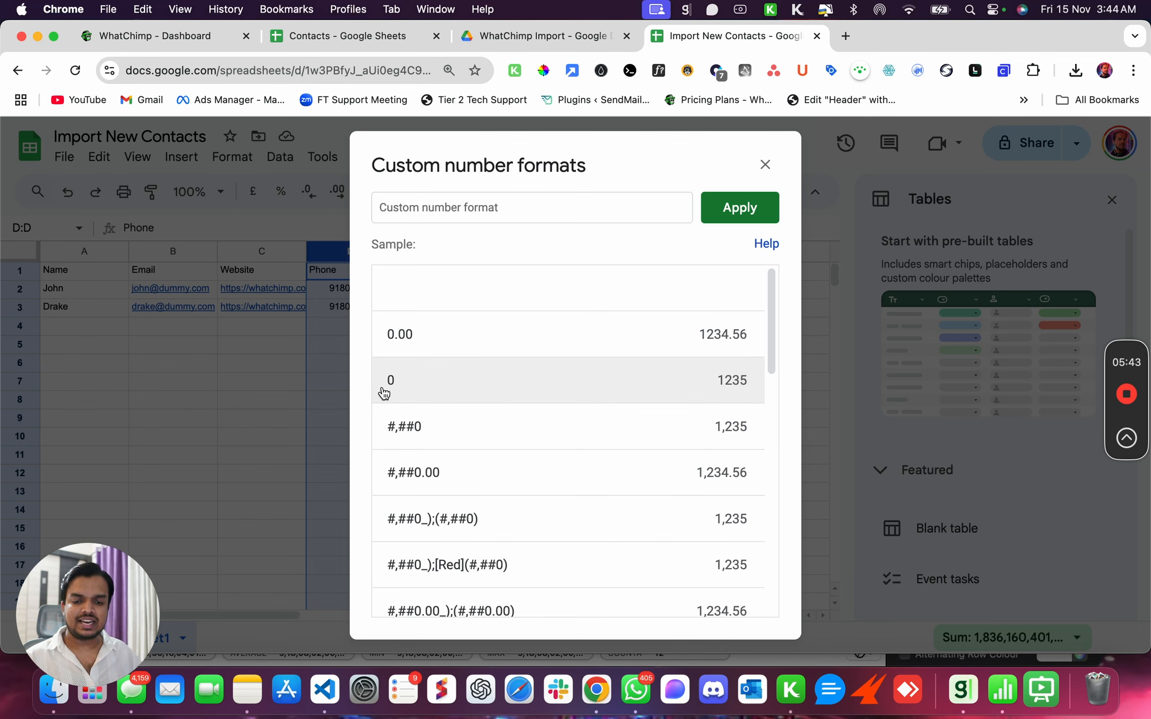
pyautogui.click(500, 389)
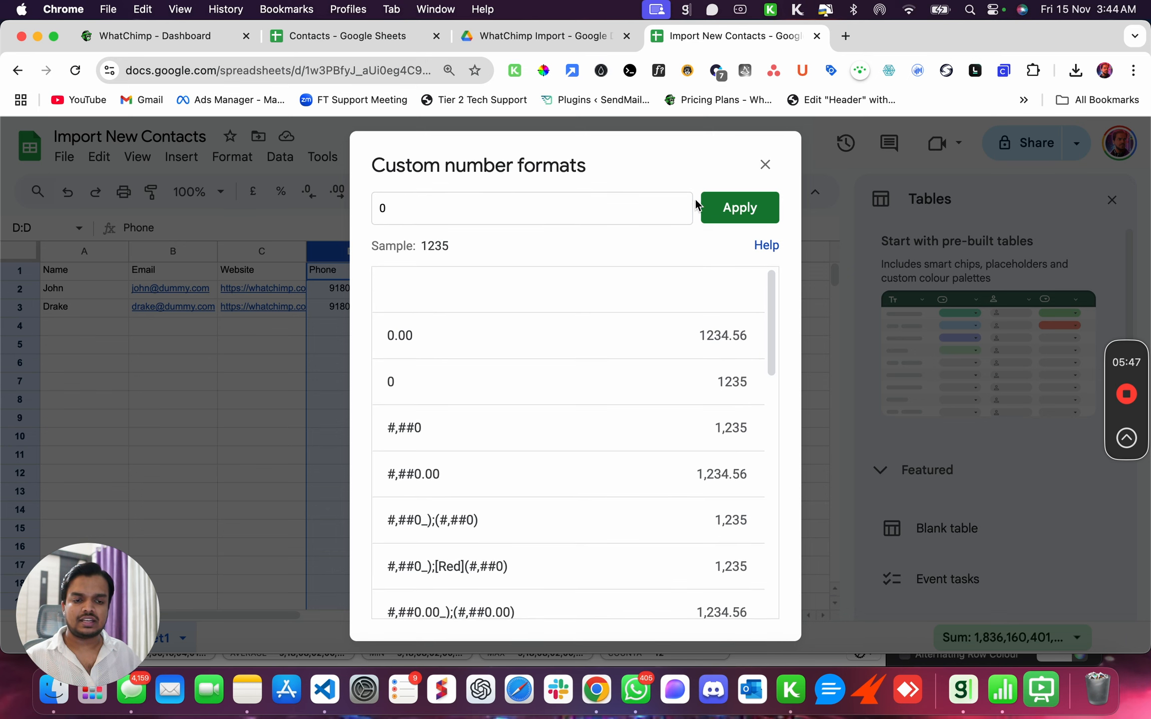
pyautogui.click(741, 213)
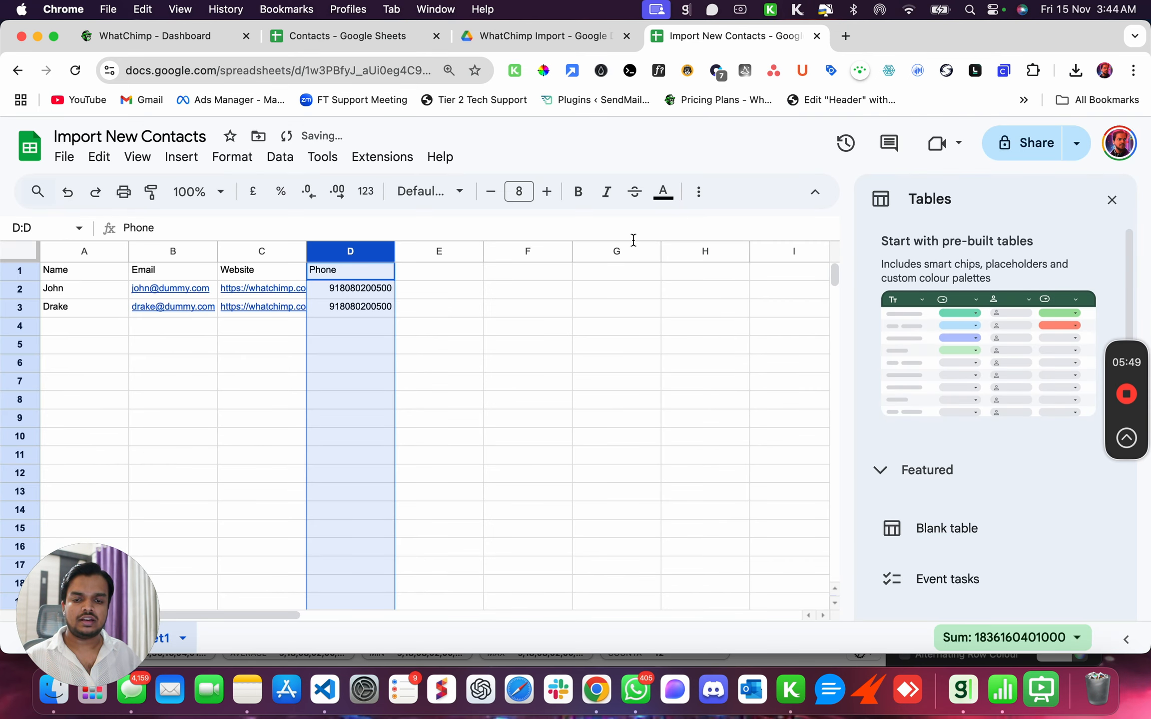
pyautogui.click(326, 288)
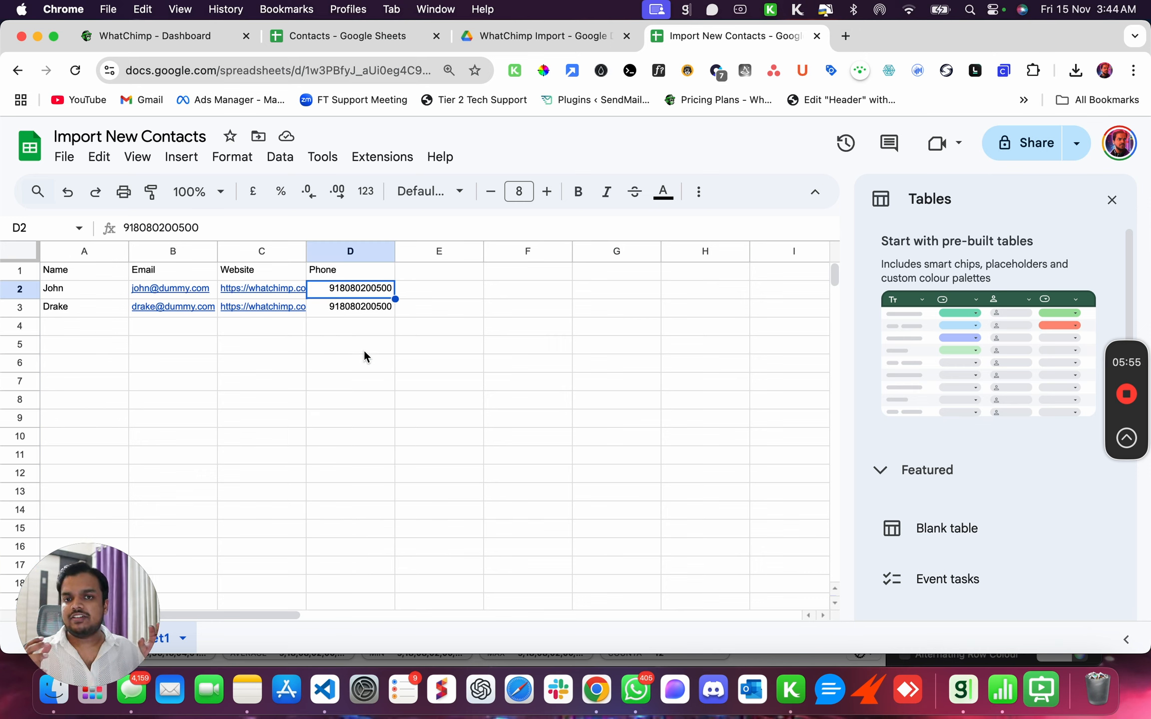
# Step: Set the number format of the whole Phone column to Automatic
pyautogui.click(348, 251)
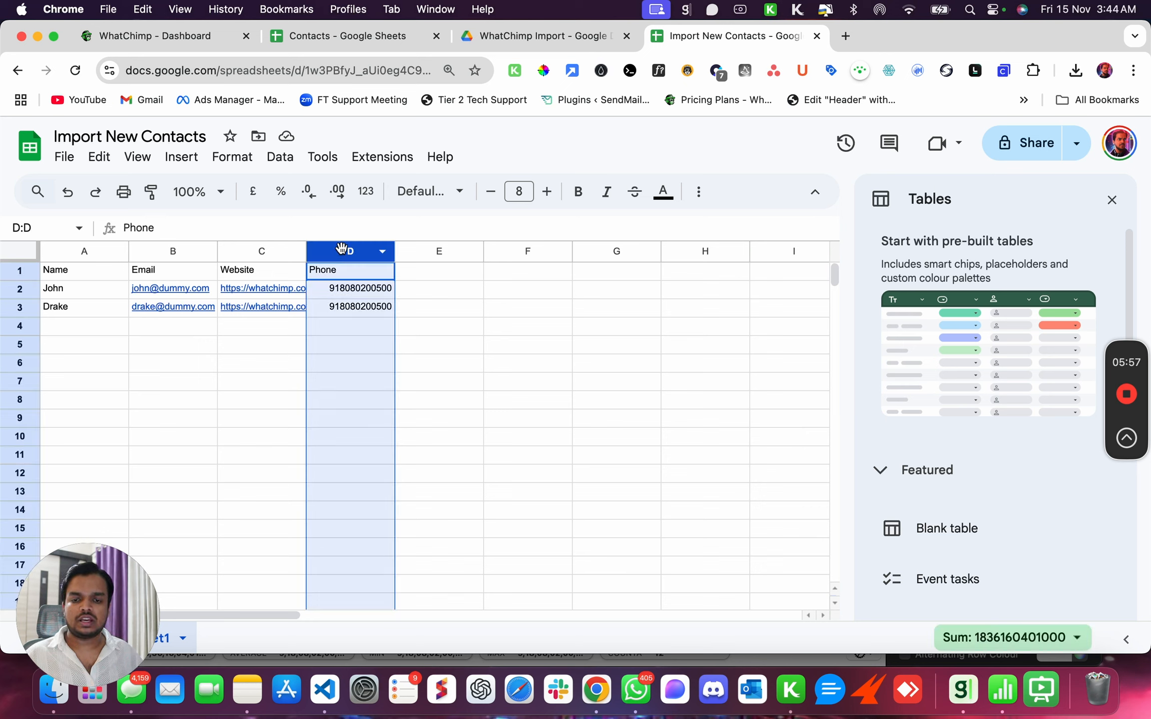
pyautogui.click(232, 156)
pyautogui.moveTo(456, 245)
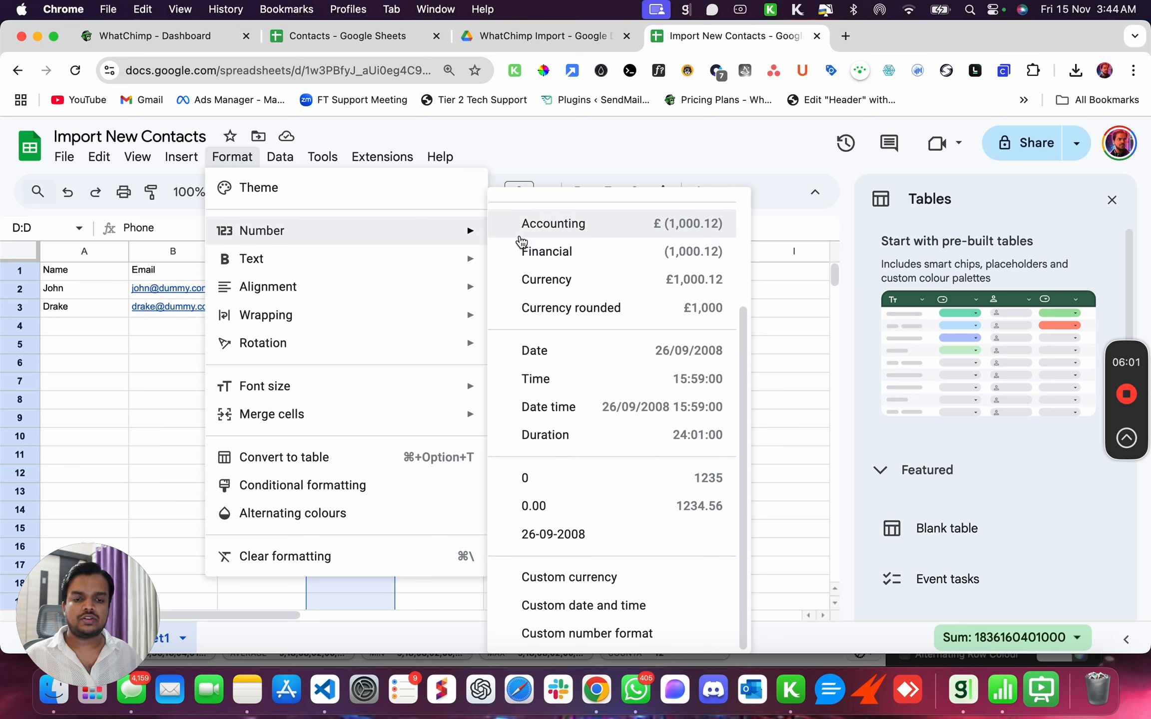
pyautogui.scroll(3, 526, 233)
pyautogui.click(549, 216)
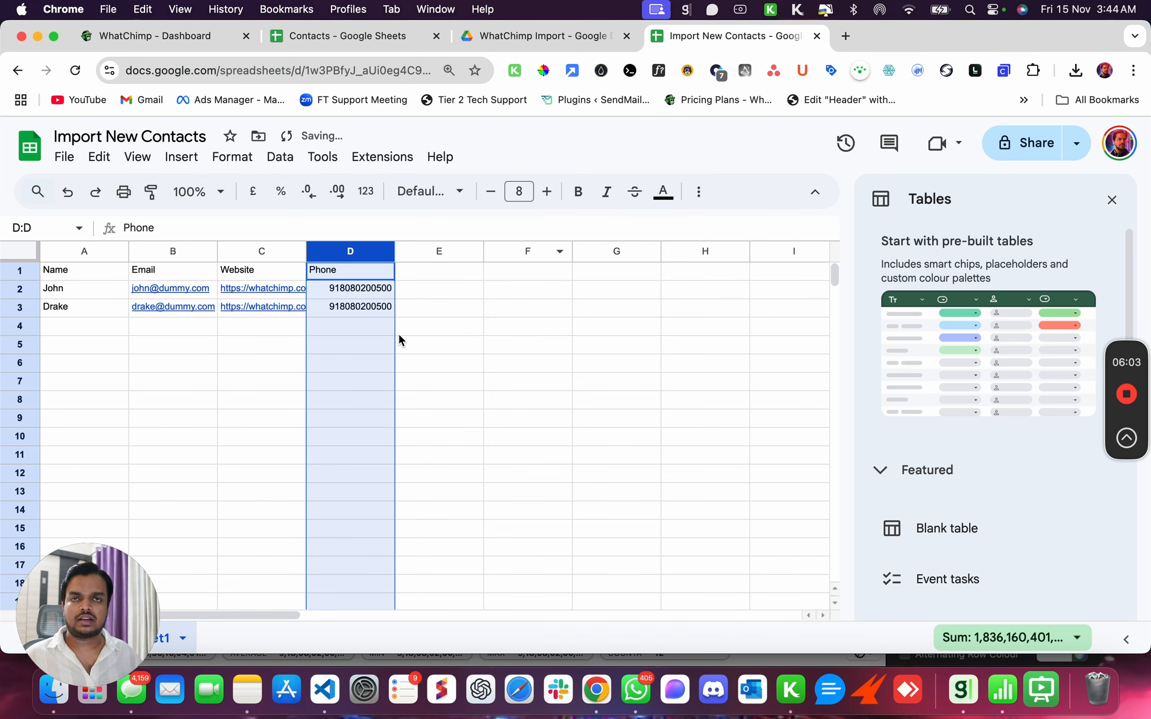
pyautogui.moveTo(345, 291); pyautogui.dragTo(344, 316)
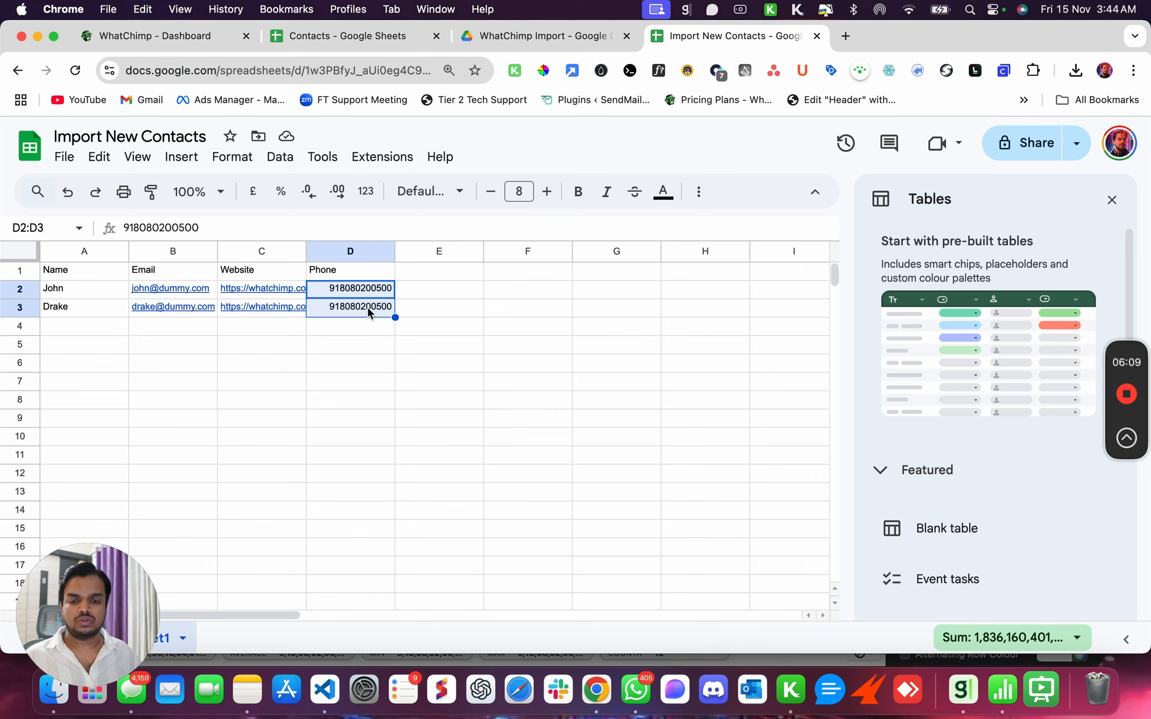
pyautogui.click(366, 306)
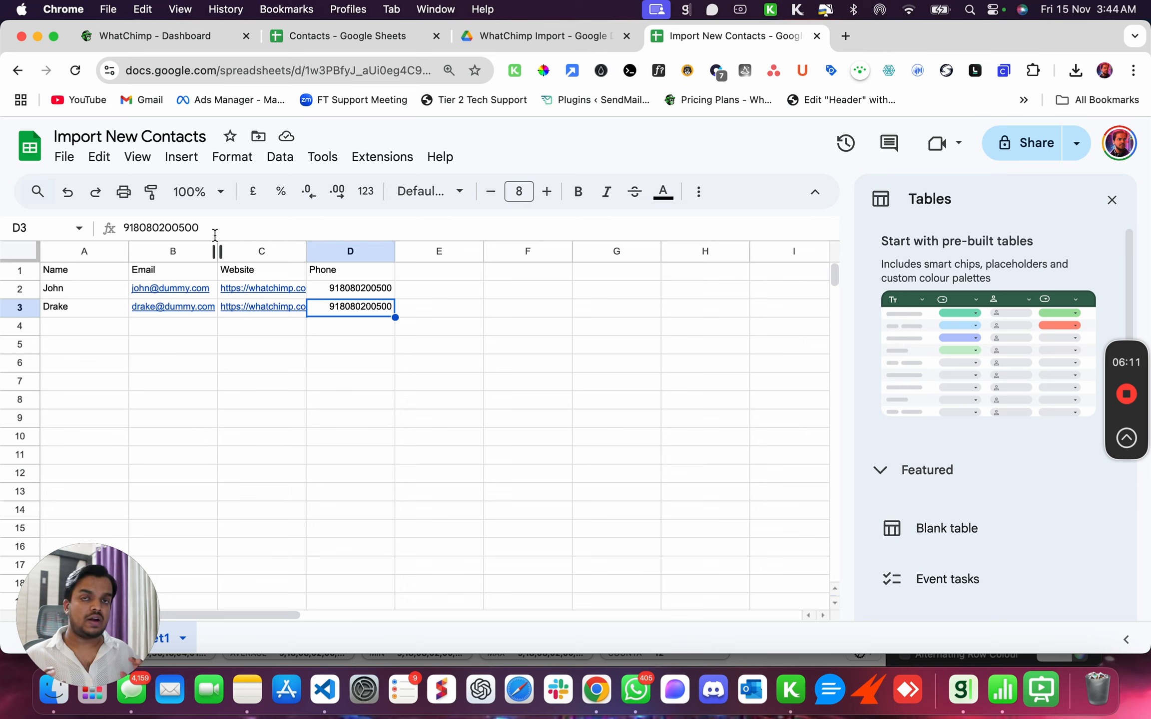
pyautogui.doubleClick(330, 305)
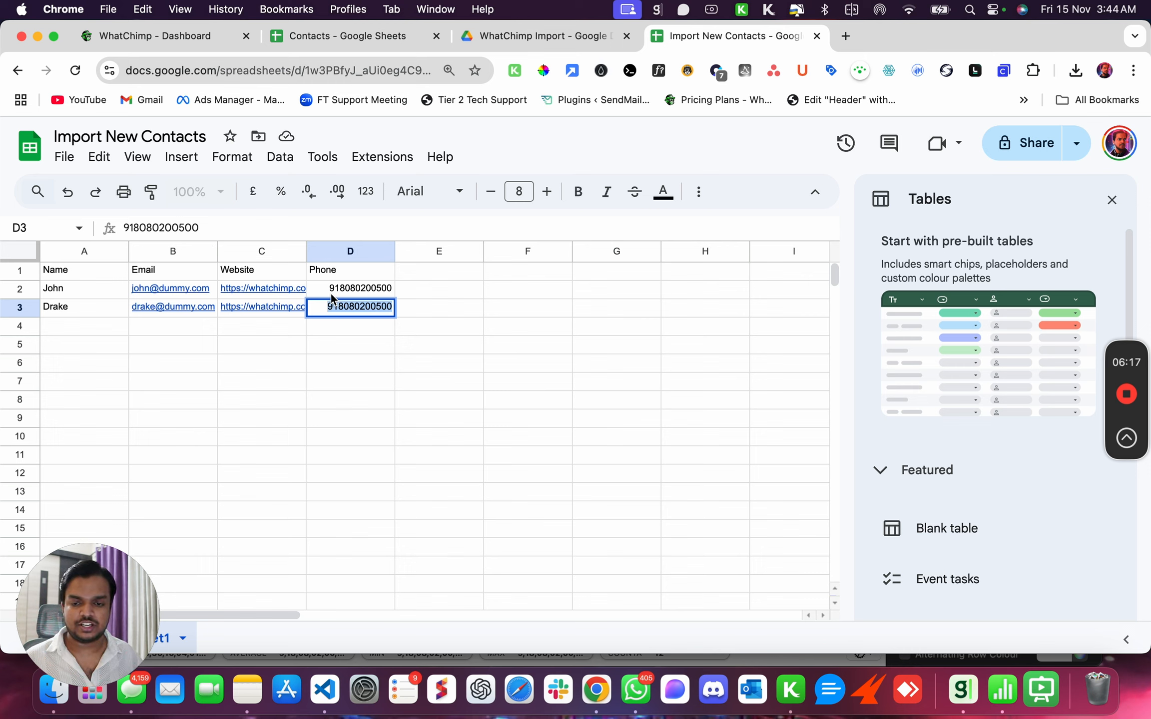
pyautogui.moveTo(59, 271); pyautogui.dragTo(439, 326)
pyautogui.click(367, 359)
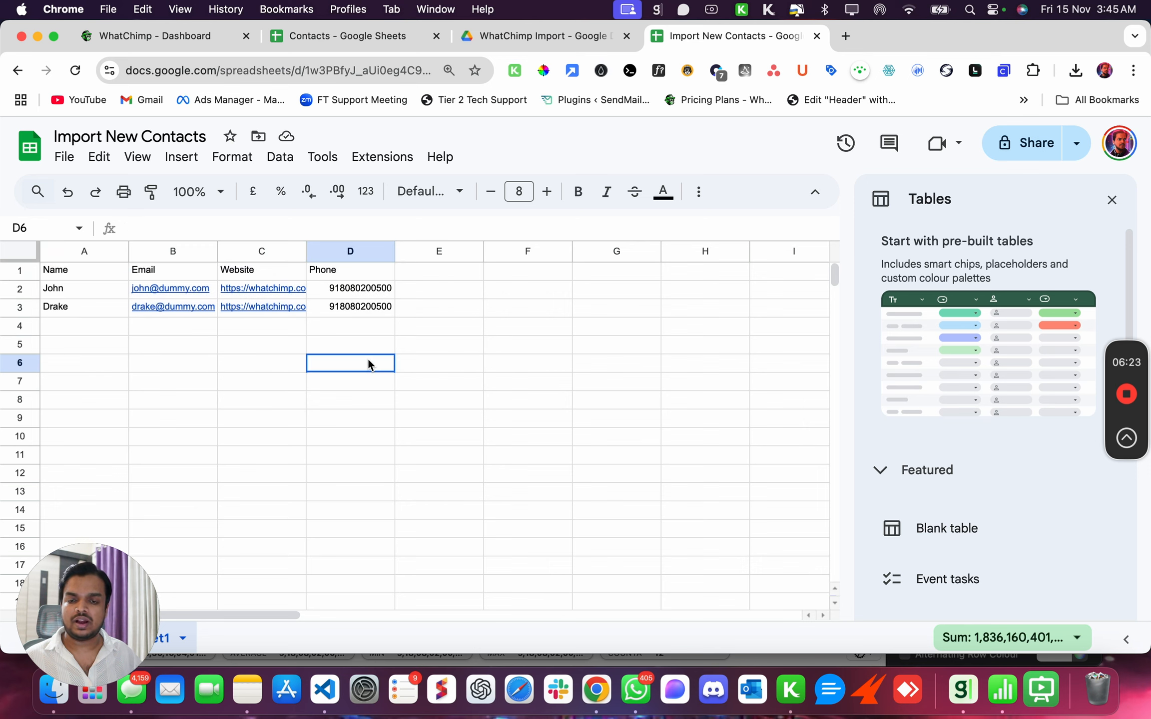
# Step: Download the sheet as a CSV file named Import New Contacts - Sheet1 into the Downloads folder
pyautogui.click(65, 158)
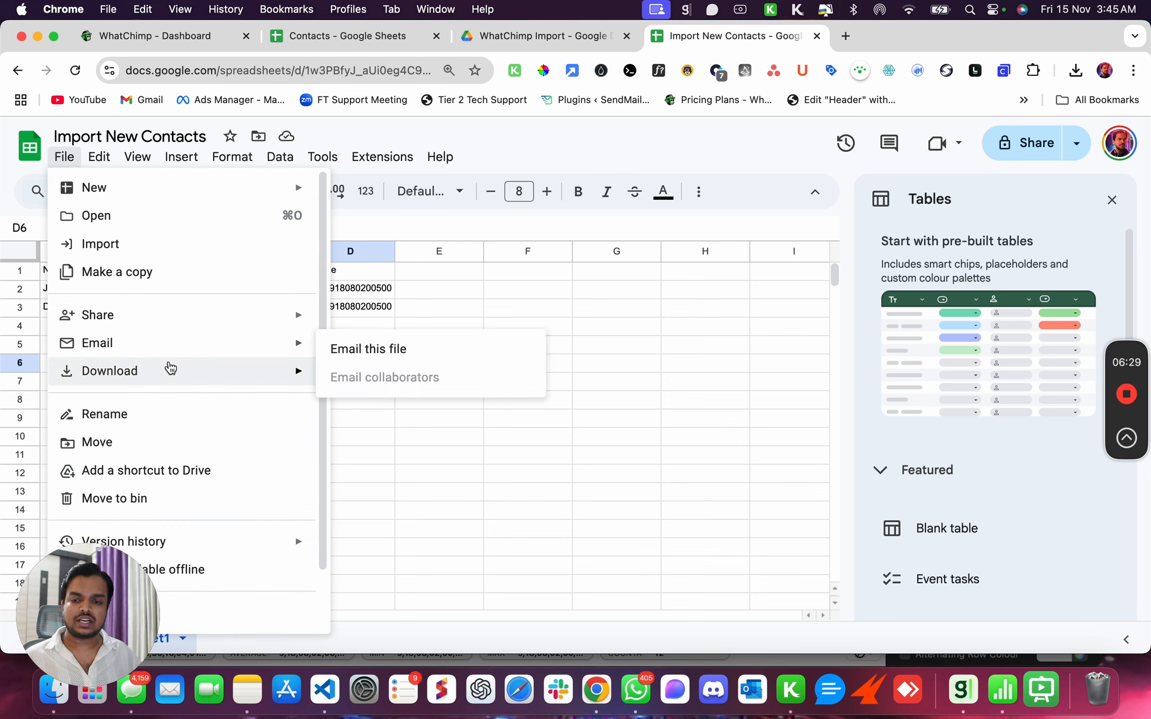
pyautogui.moveTo(172, 373)
pyautogui.click(411, 492)
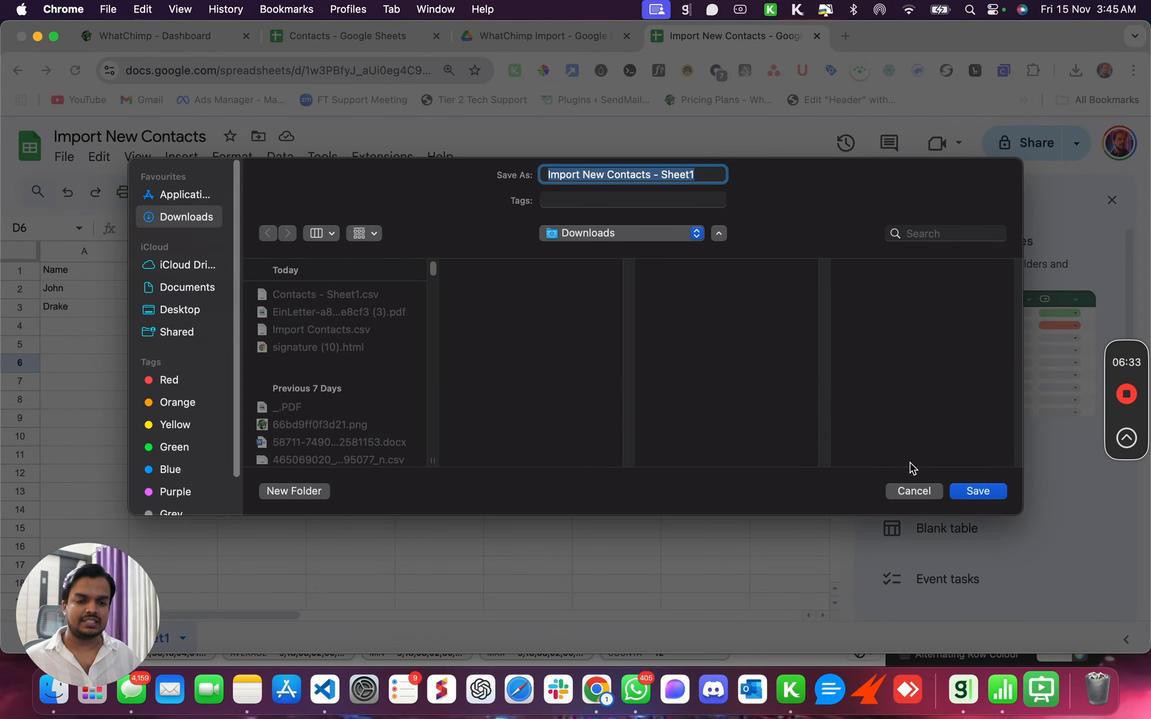
pyautogui.click(971, 490)
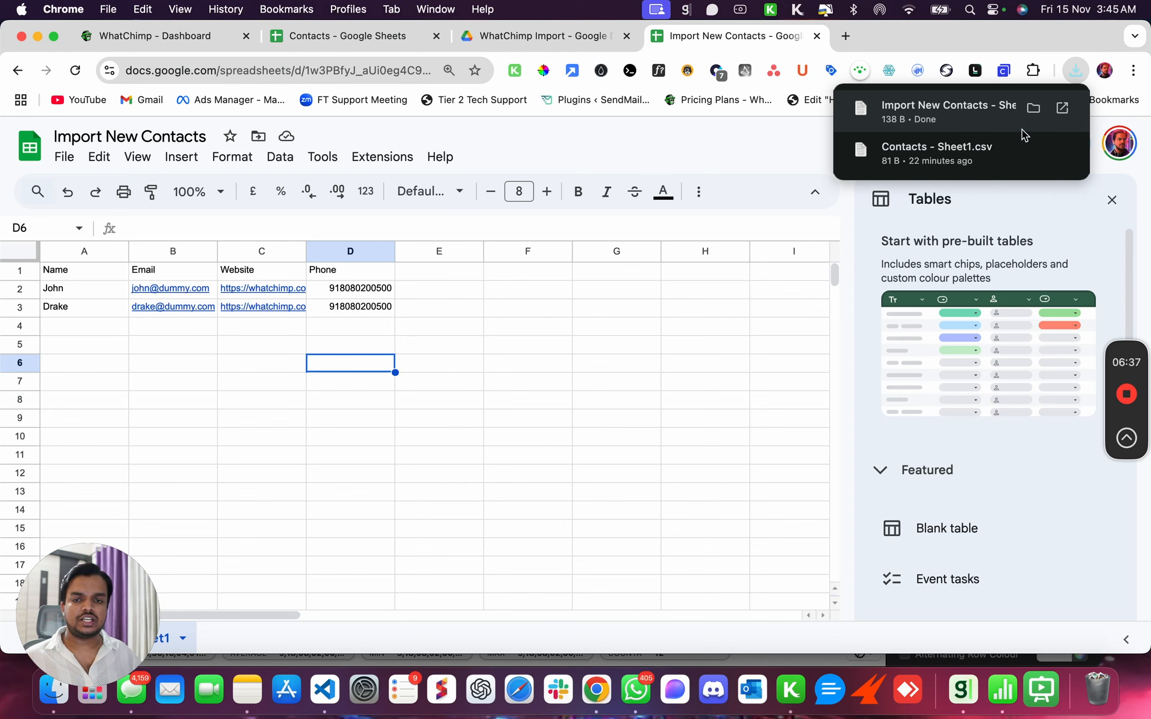
# Step: Switch to WhatChimp and open its WhatsApp Subscriber Manager
pyautogui.click(152, 34)
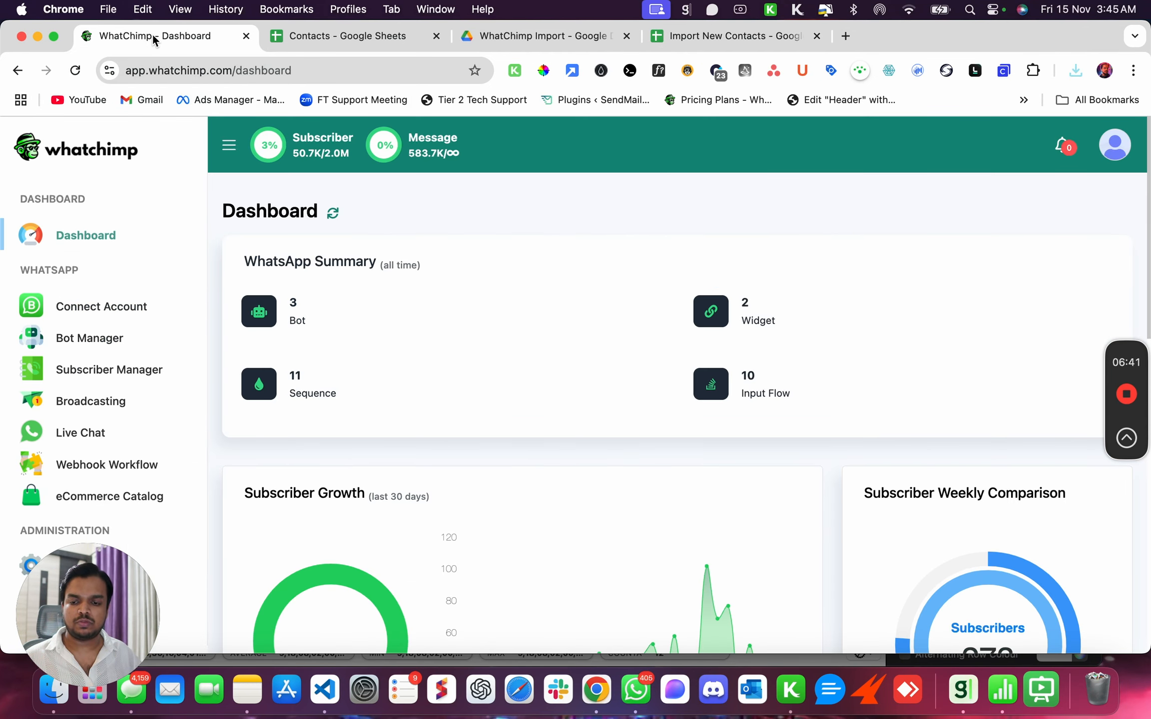
pyautogui.click(132, 378)
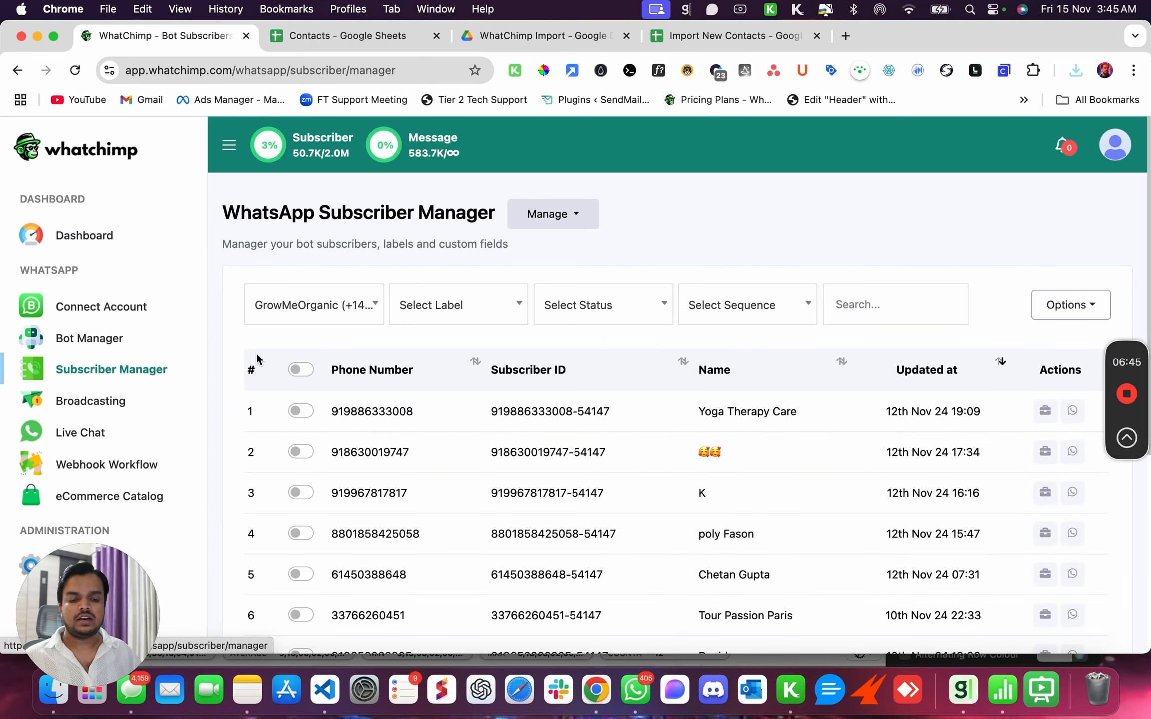
# Step: Switch to the Import New Contacts sheet and review its Website and Email columns
pyautogui.click(777, 47)
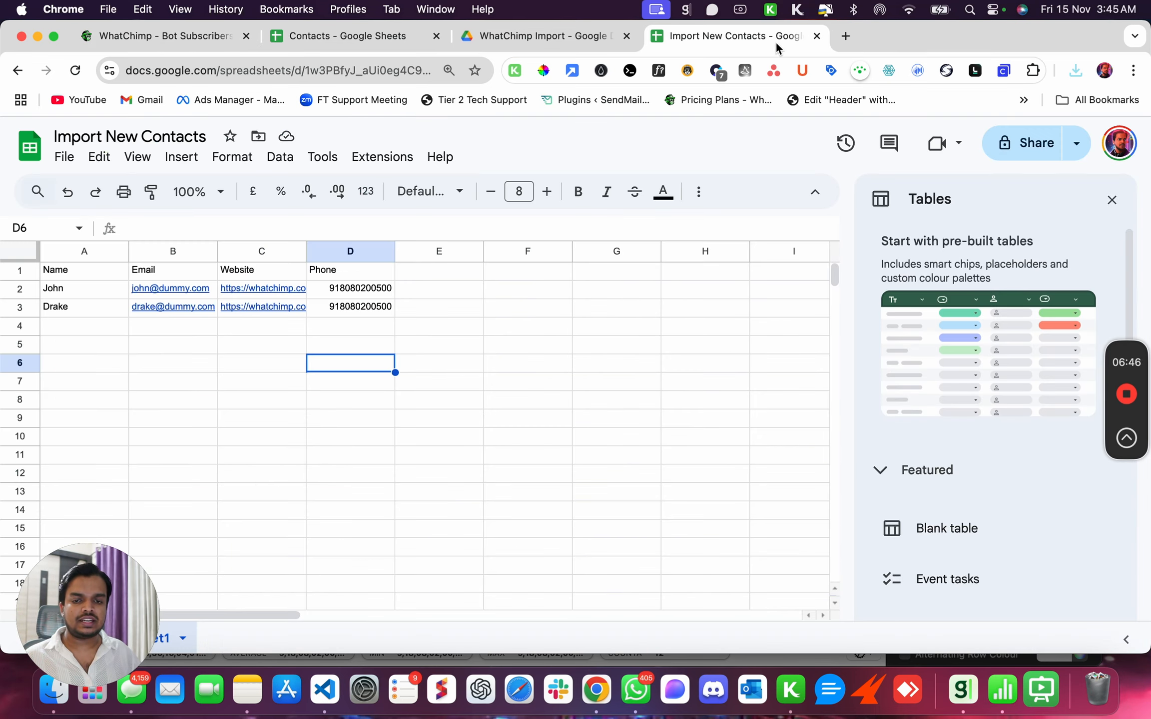
pyautogui.click(229, 272)
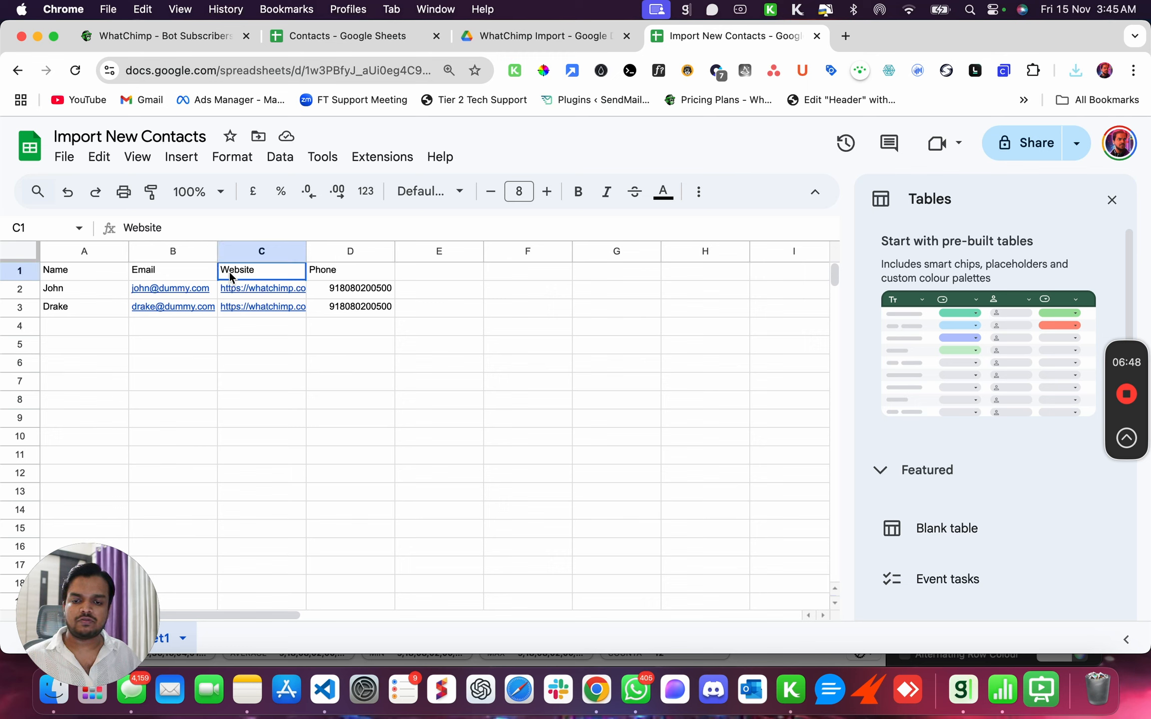
pyautogui.click(169, 277)
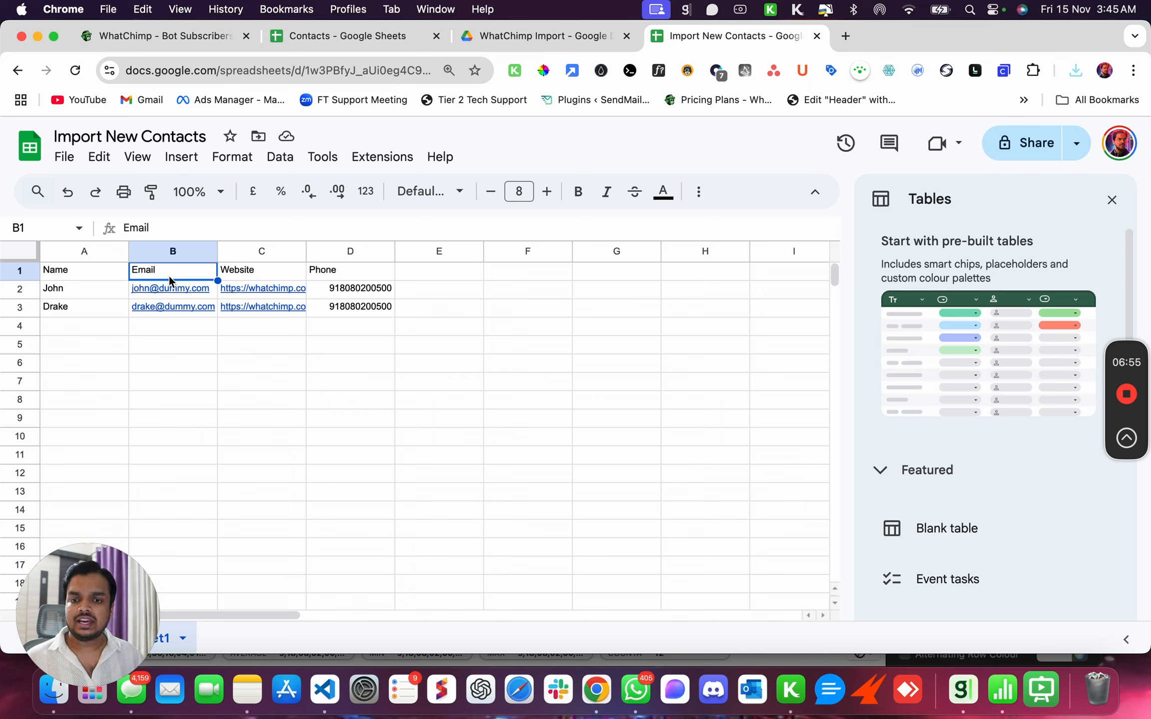
pyautogui.moveTo(267, 276); pyautogui.dragTo(273, 392)
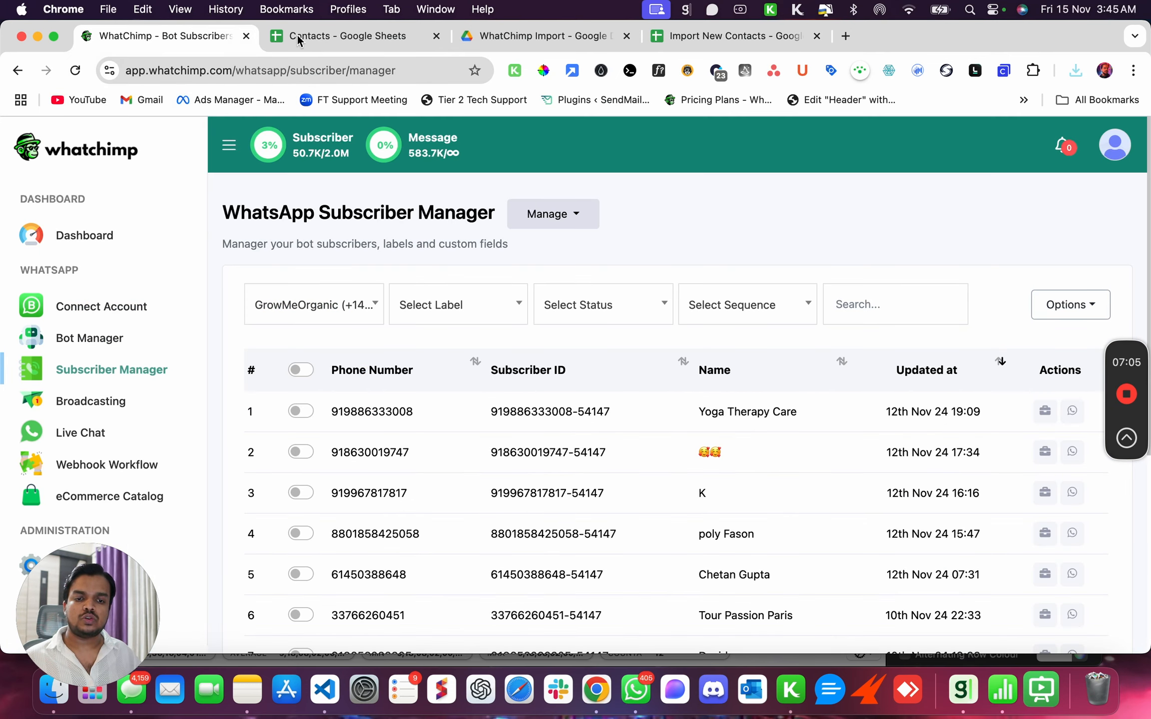
# Step: Switch to WhatChimp, open the subscriber custom fields list and check which fields already exist
pyautogui.click(528, 226)
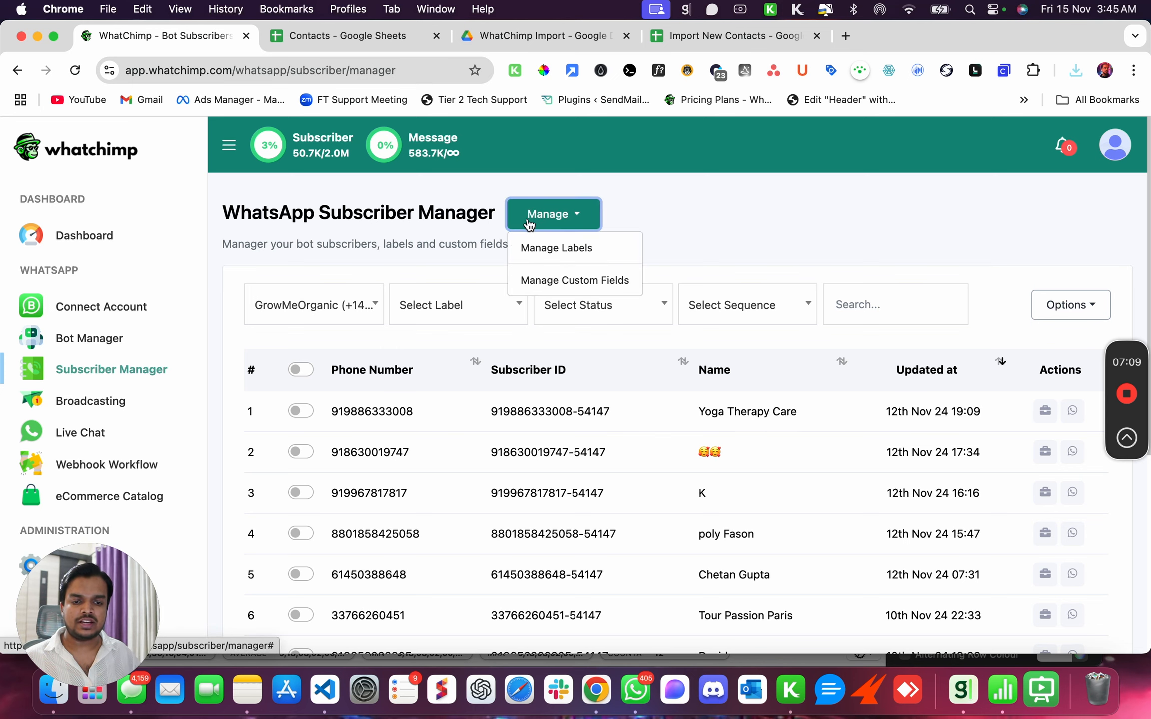
pyautogui.click(550, 281)
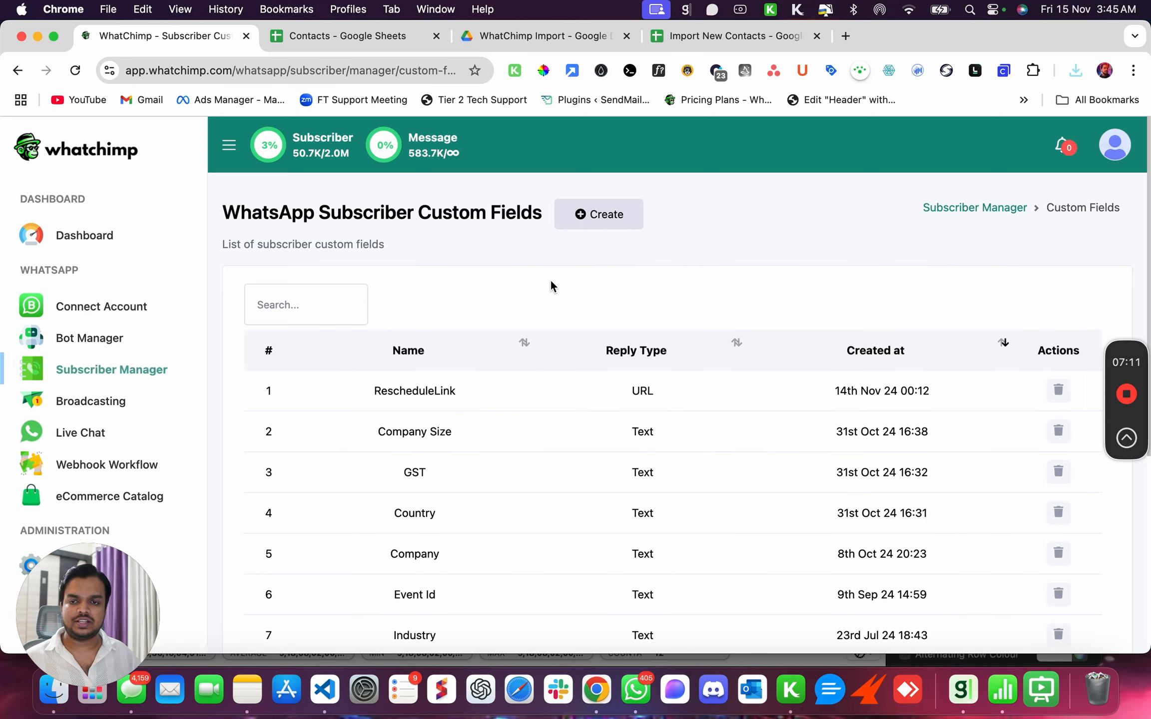
pyautogui.scroll(-6, 410, 294)
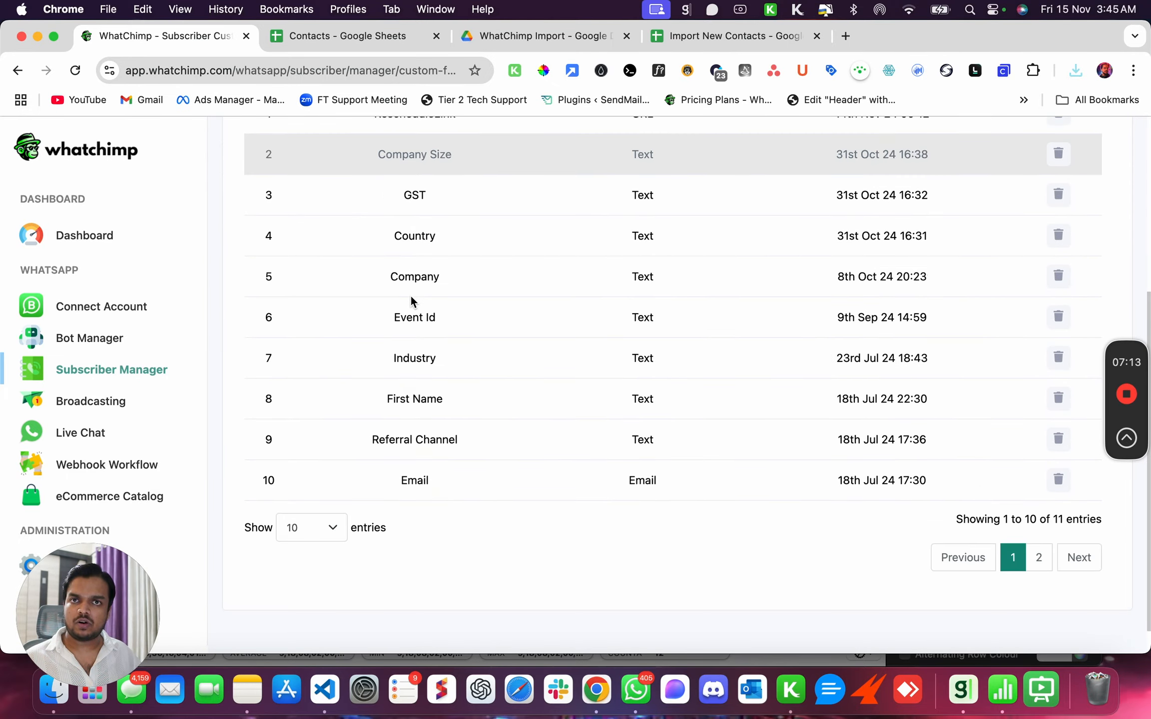
pyautogui.scroll(-1, 410, 298)
pyautogui.doubleClick(410, 444)
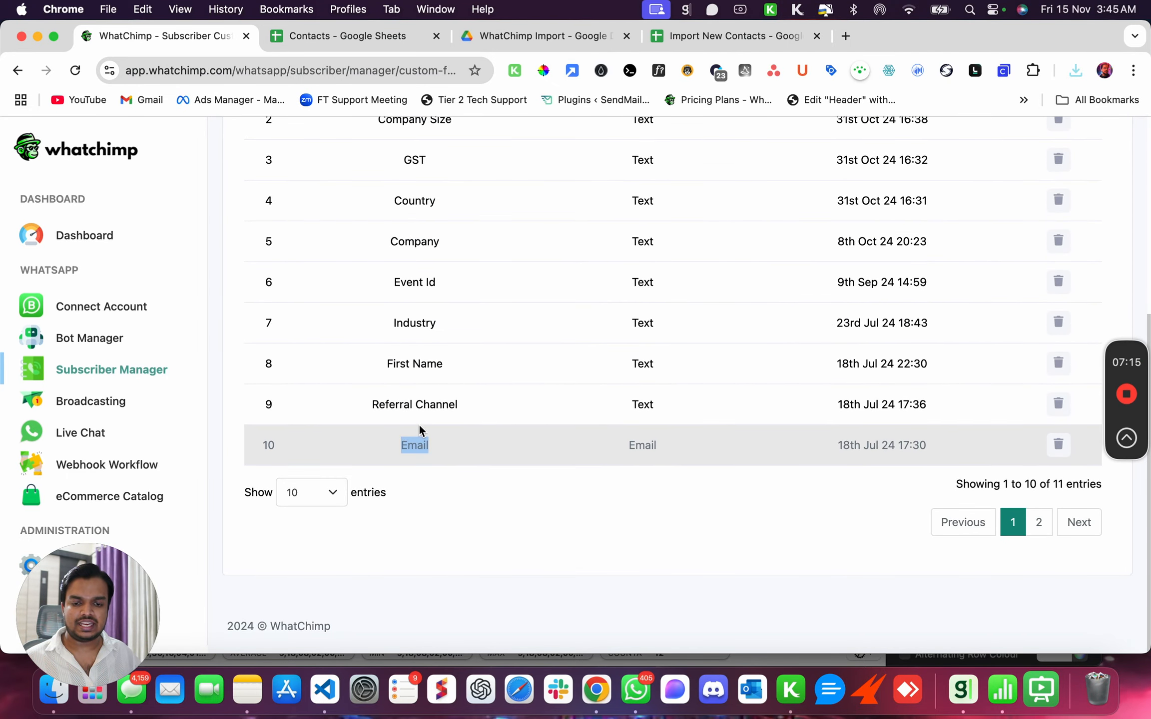
pyautogui.moveTo(465, 408); pyautogui.dragTo(364, 400)
pyautogui.moveTo(445, 366); pyautogui.dragTo(372, 368)
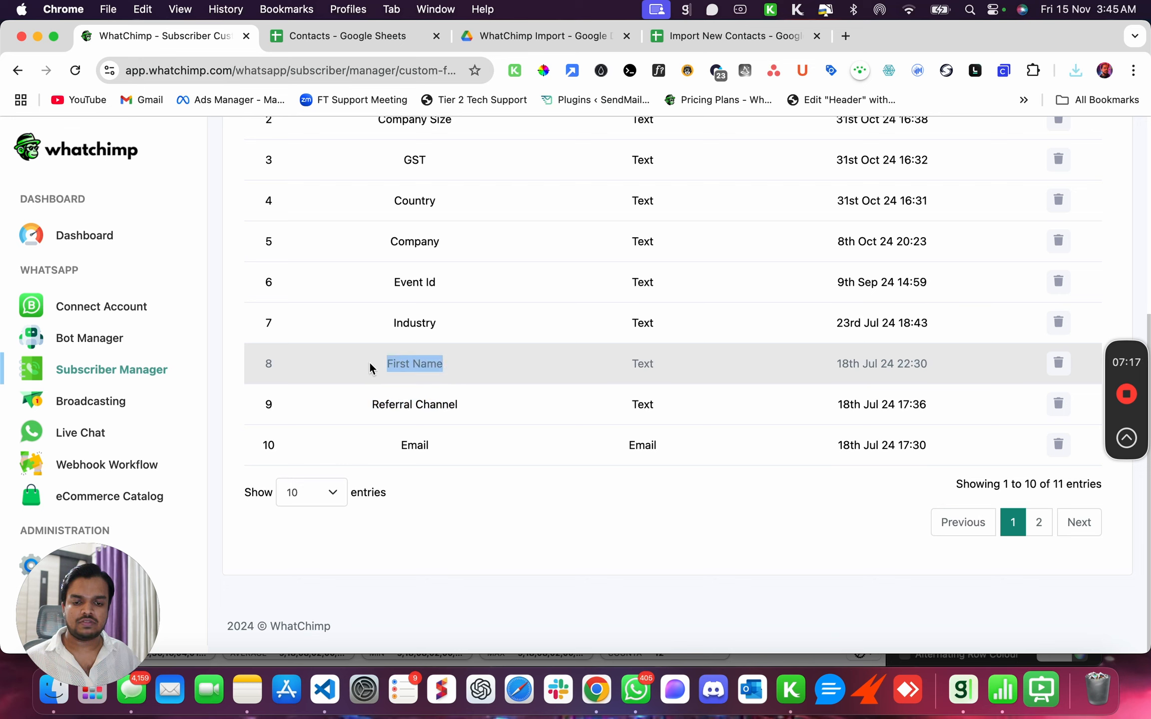
pyautogui.moveTo(444, 320); pyautogui.dragTo(303, 321)
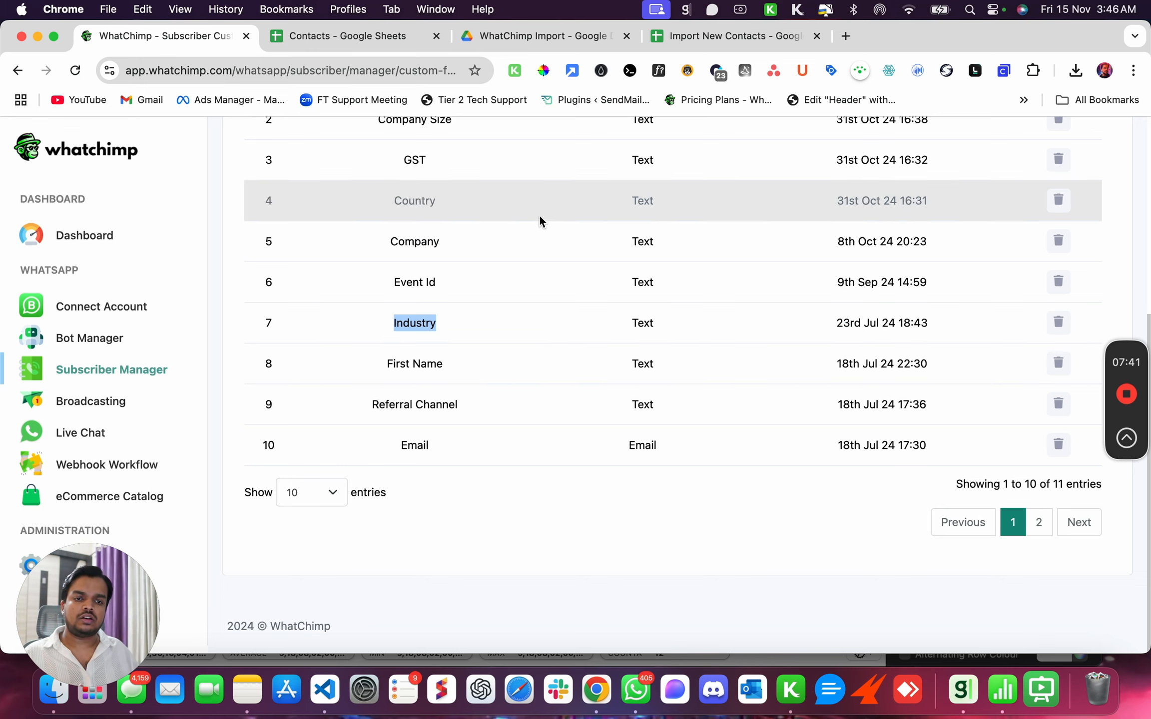
# Step: Create and save a subscriber custom field named Website with the reply type URL
pyautogui.scroll(6, 637, 192)
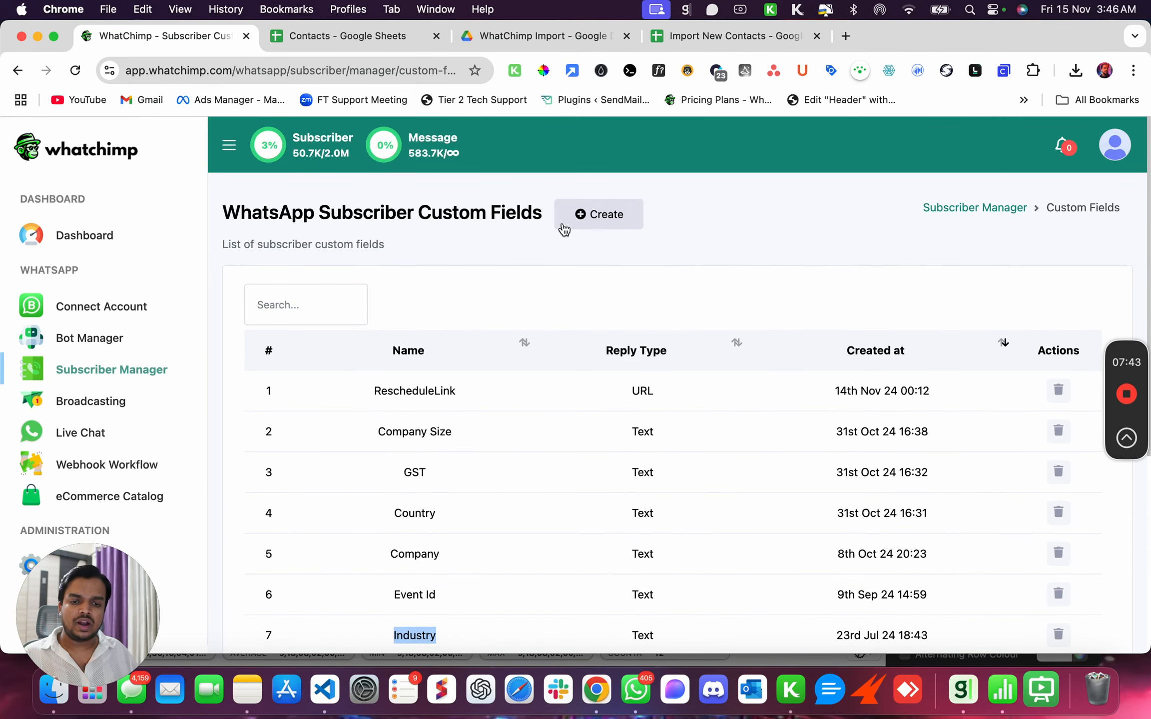
pyautogui.scroll(-5, 1030, 342)
pyautogui.scroll(5, 709, 339)
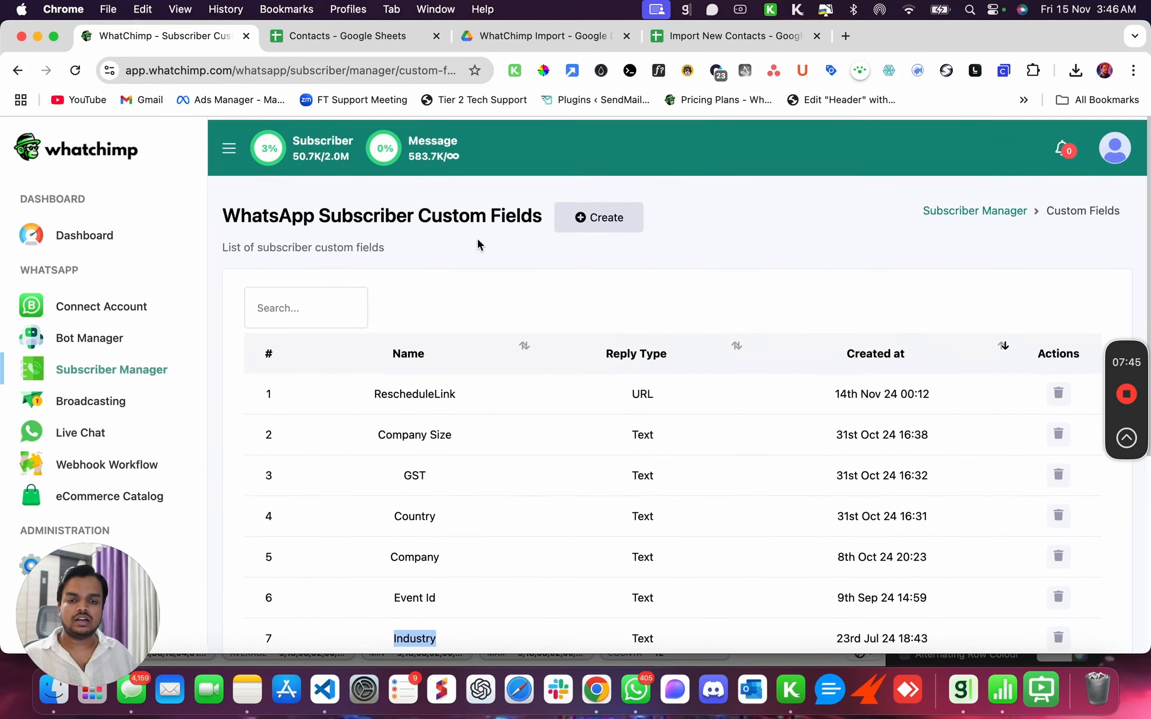
pyautogui.click(583, 219)
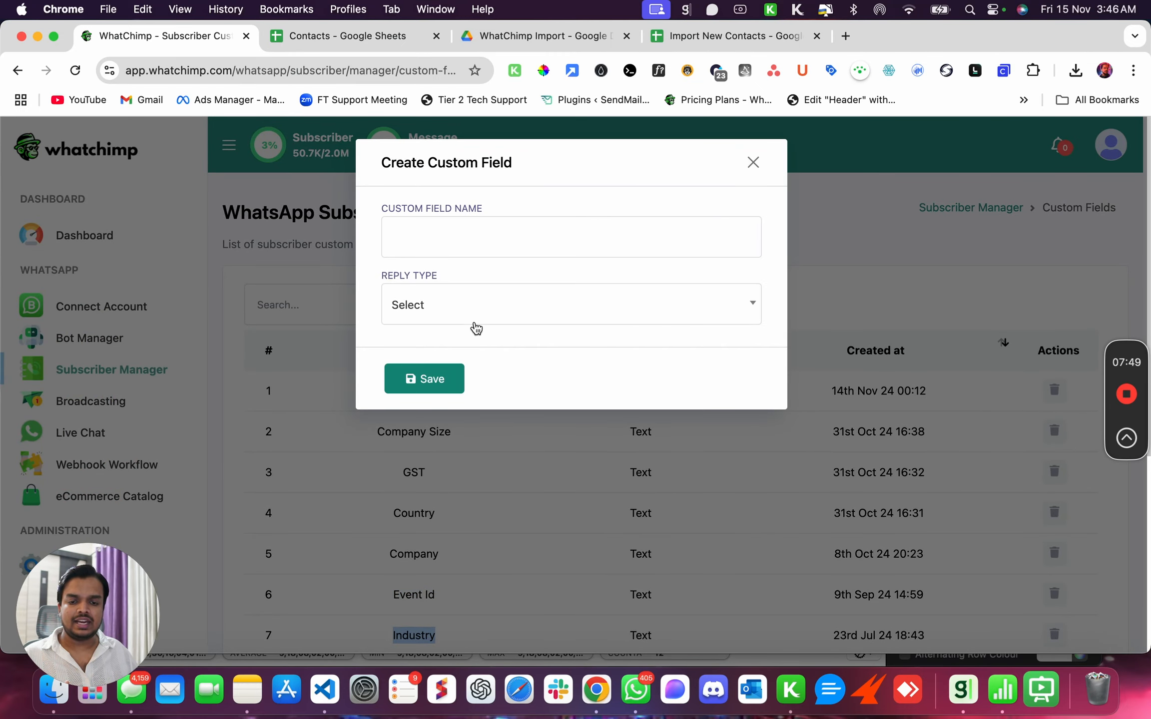
pyautogui.click(475, 314)
pyautogui.scroll(-2, 468, 489)
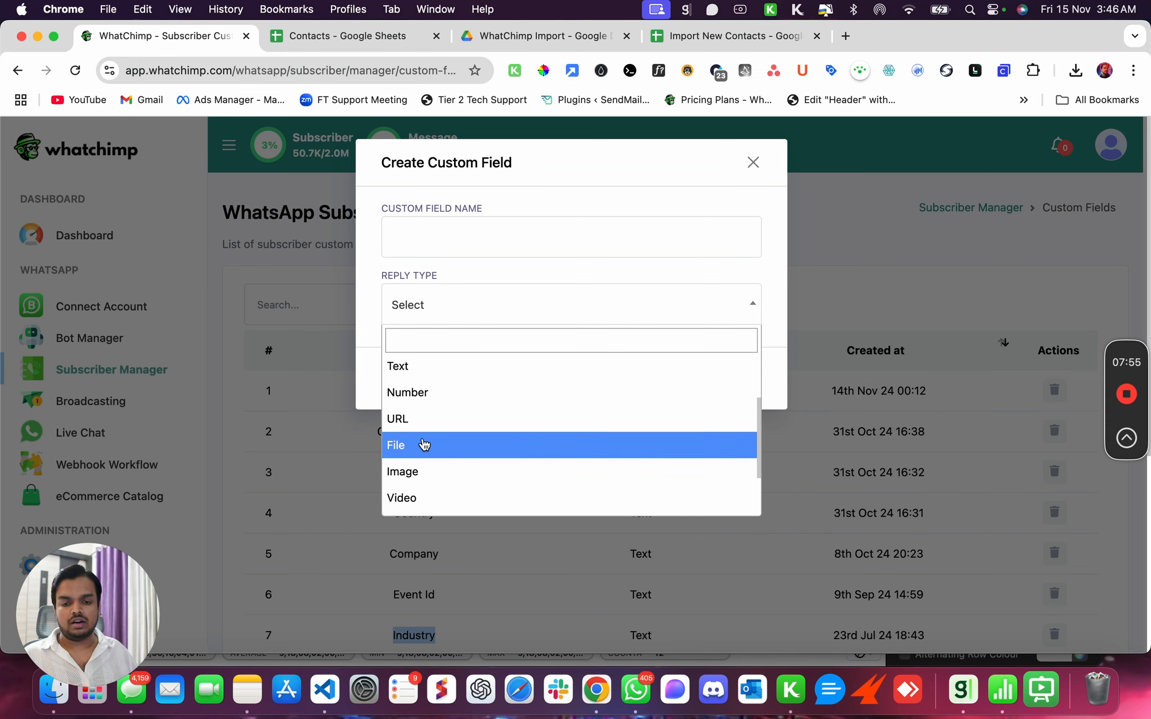
pyautogui.click(396, 420)
pyautogui.click(440, 236)
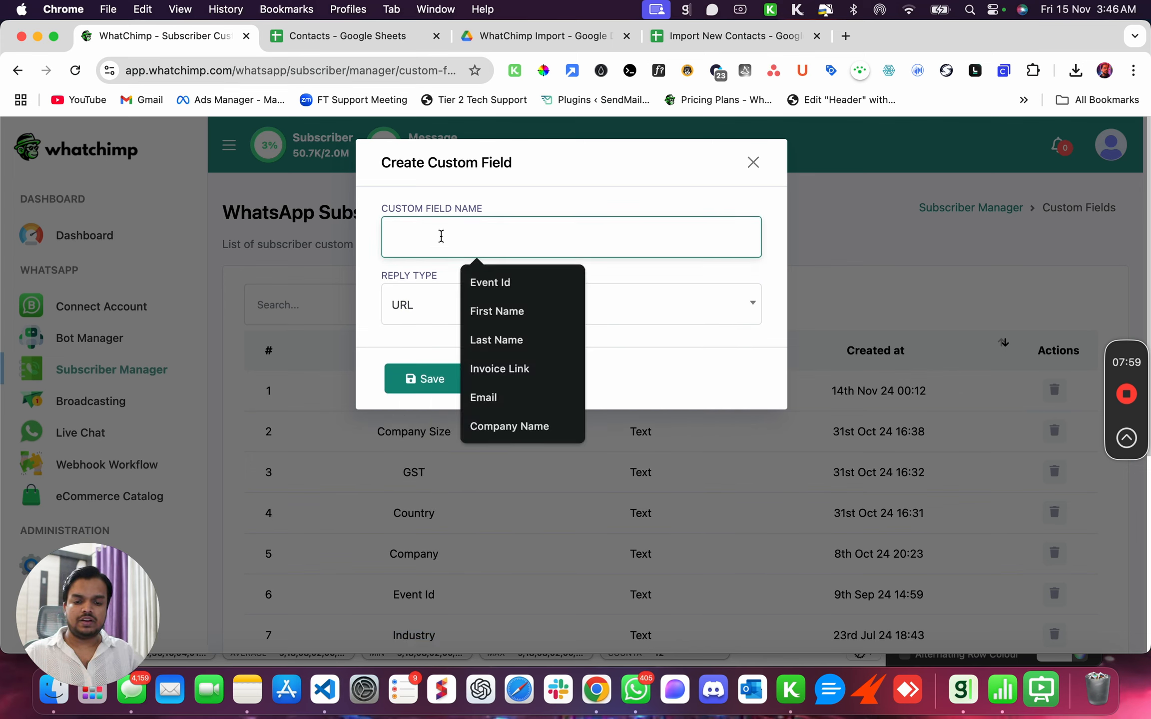
pyautogui.write('Website')
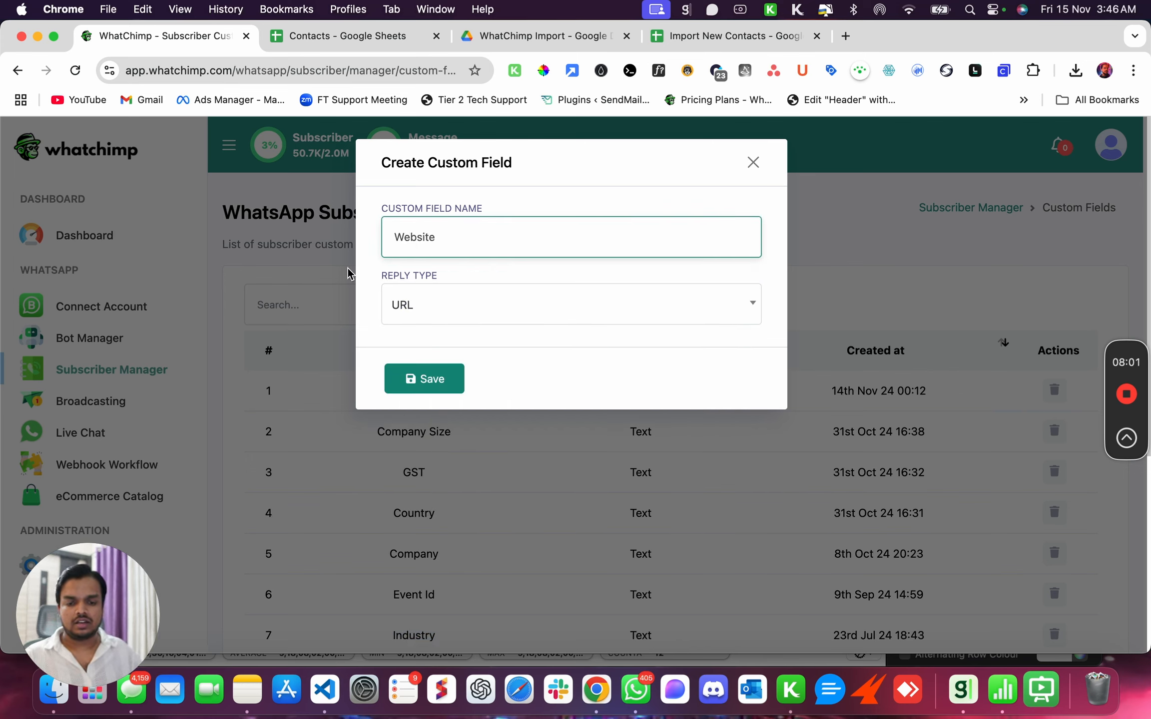
pyautogui.click(409, 381)
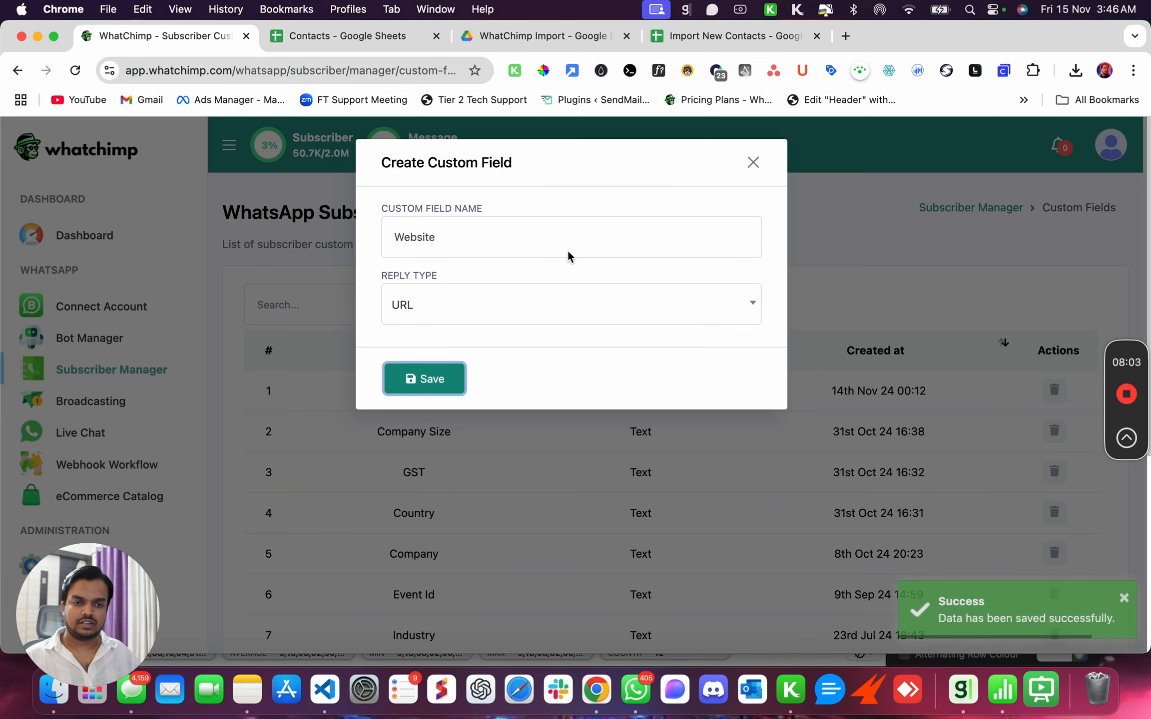
# Step: Recheck the column headers in the Import New Contacts sheet, and return to WhatChimp's custom fields page
pyautogui.click(733, 37)
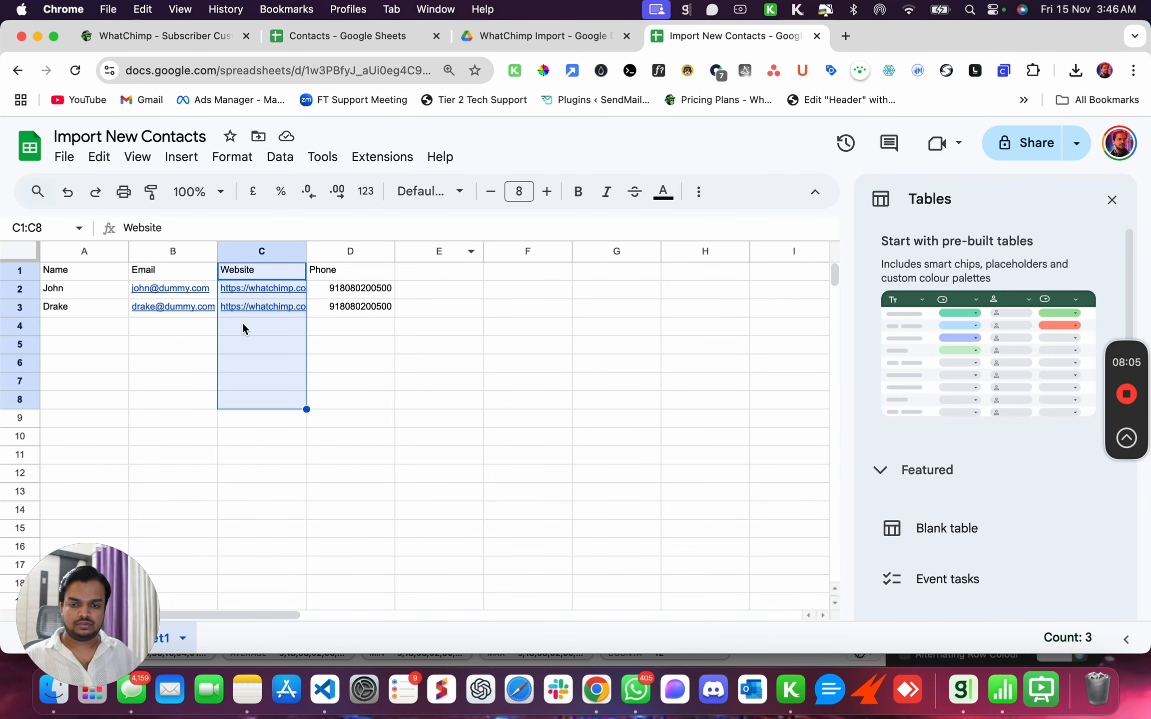
pyautogui.click(116, 367)
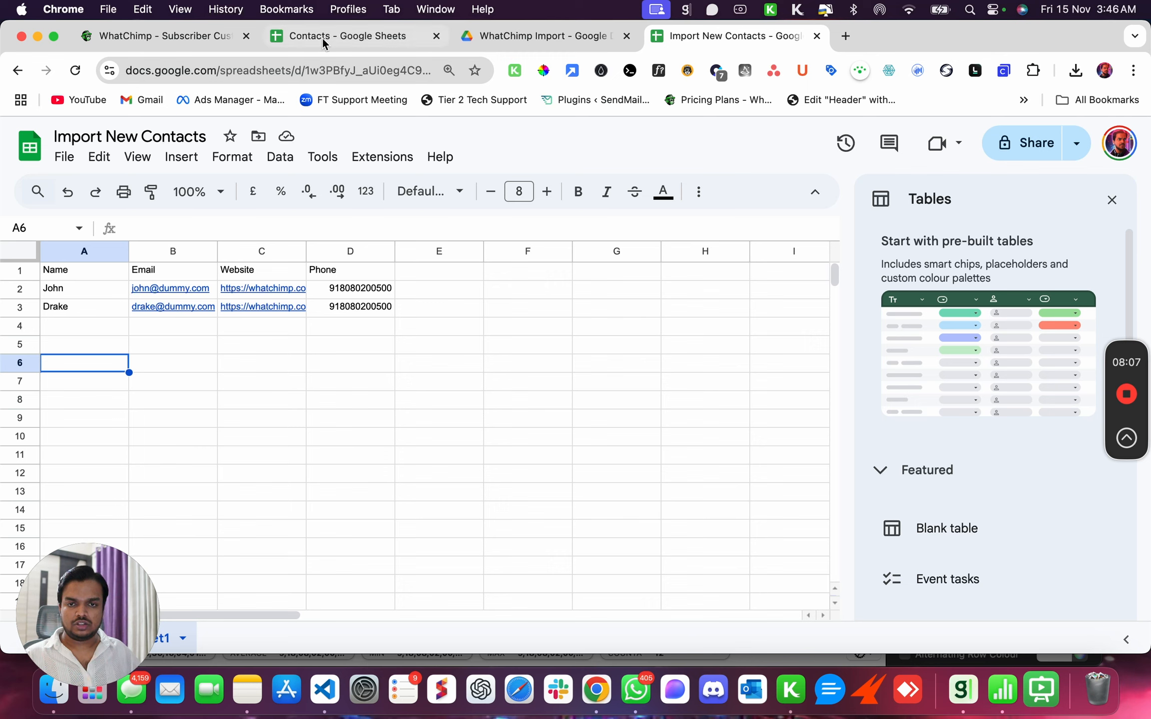
pyautogui.click(176, 44)
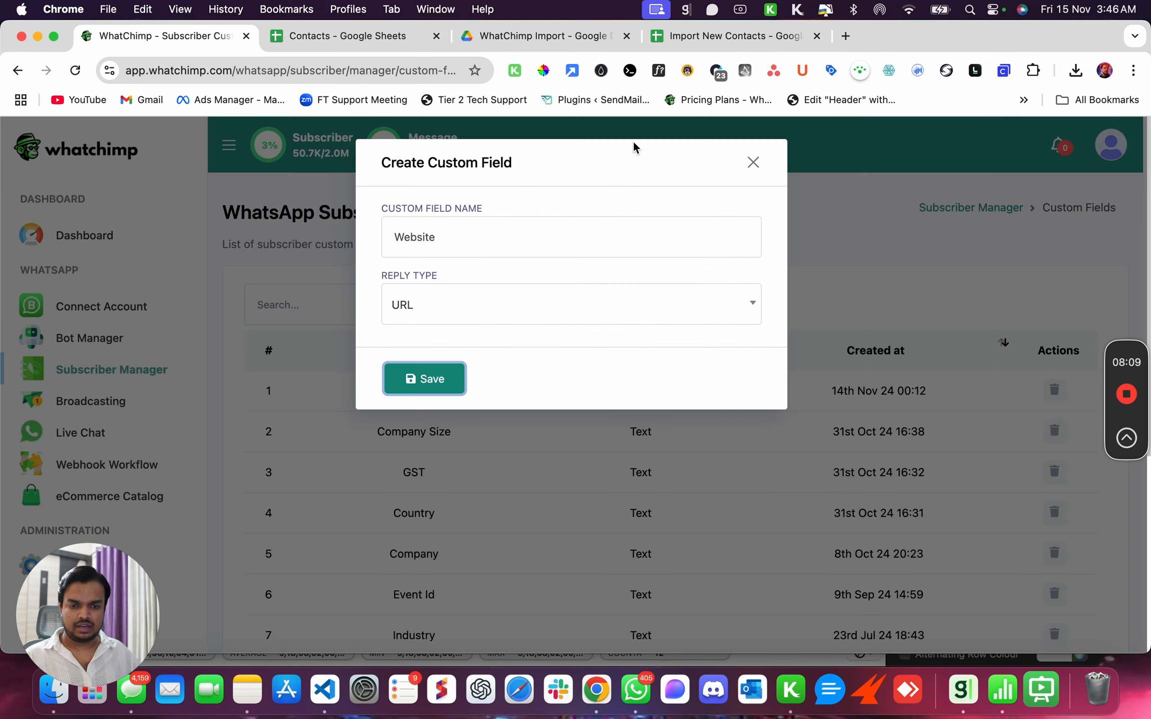
# Step: Close the Create Custom Field dialog and look through both pages of custom fields for Website and Full Name
pyautogui.click(754, 163)
pyautogui.scroll(-5, 425, 424)
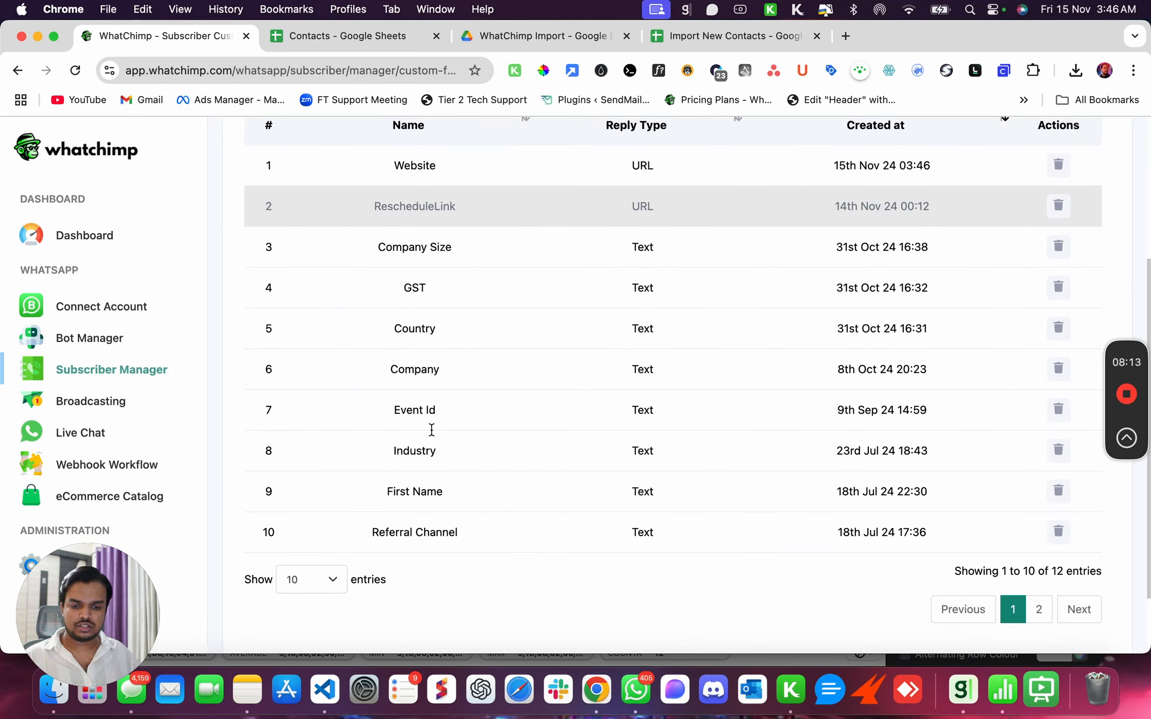
pyautogui.scroll(-3, 432, 429)
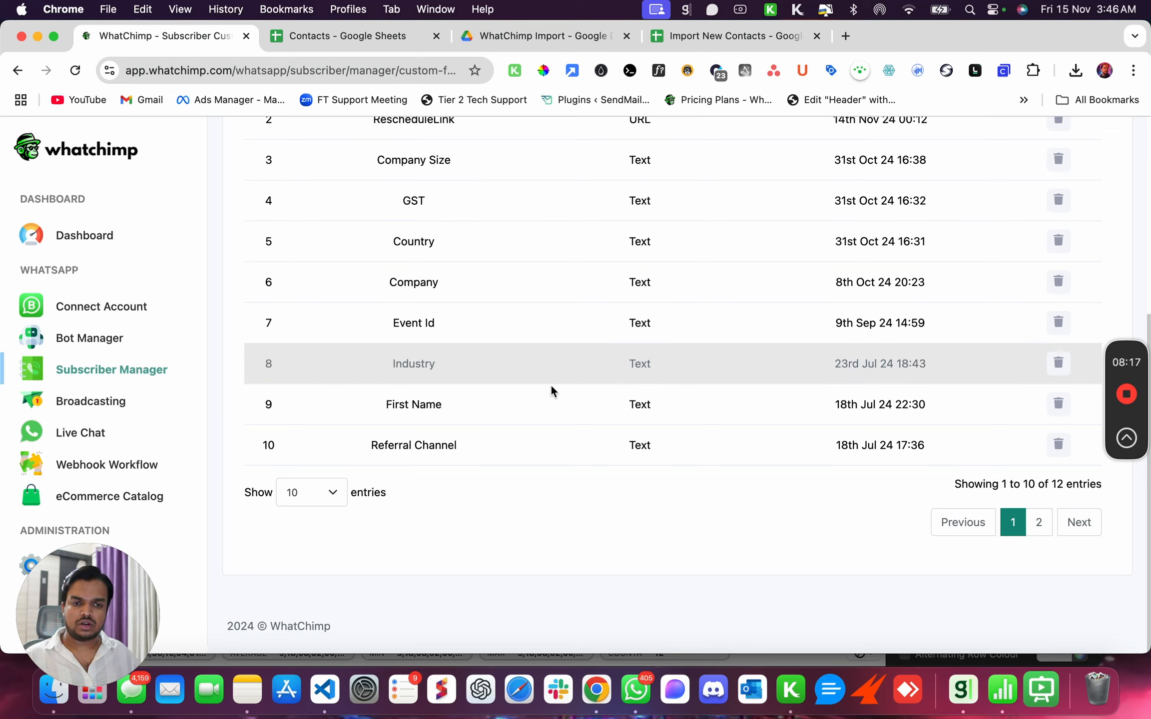
pyautogui.scroll(3, 590, 437)
pyautogui.moveTo(410, 214); pyautogui.dragTo(498, 210)
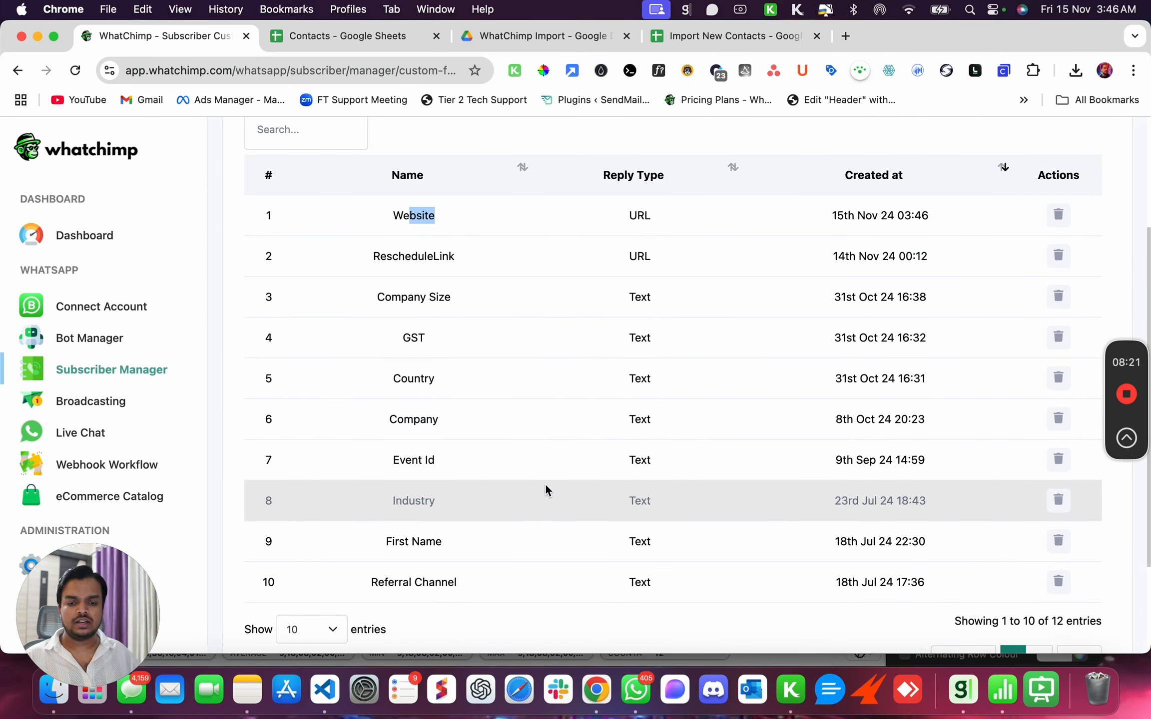
pyautogui.click(377, 255)
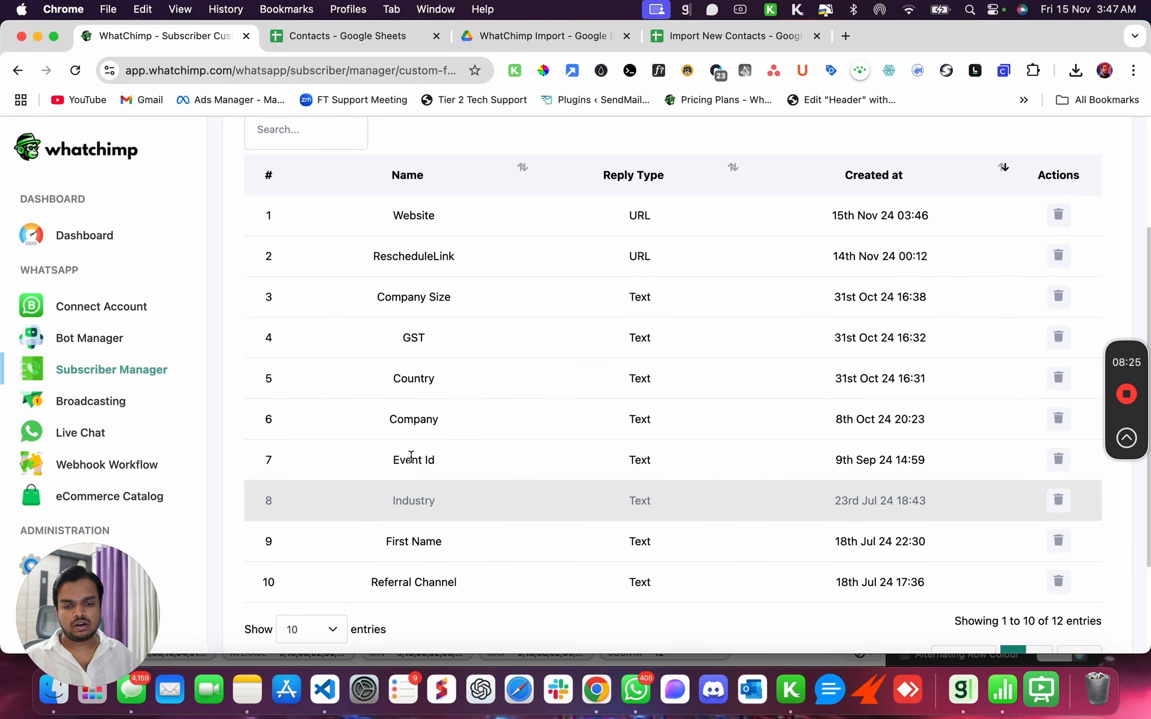
pyautogui.scroll(-2, 693, 540)
pyautogui.click(1052, 610)
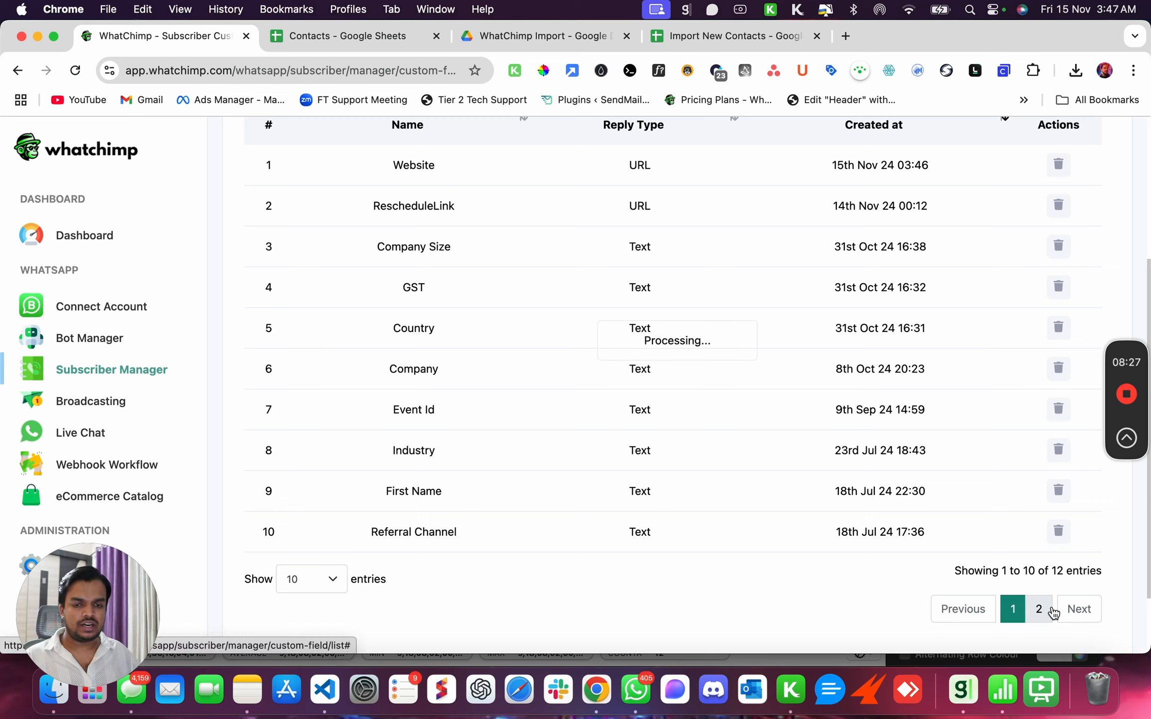
pyautogui.doubleClick(414, 431)
# Step: Compare the Name, Email and Phone columns in the Import New Contacts sheet with the custom fields
pyautogui.click(673, 41)
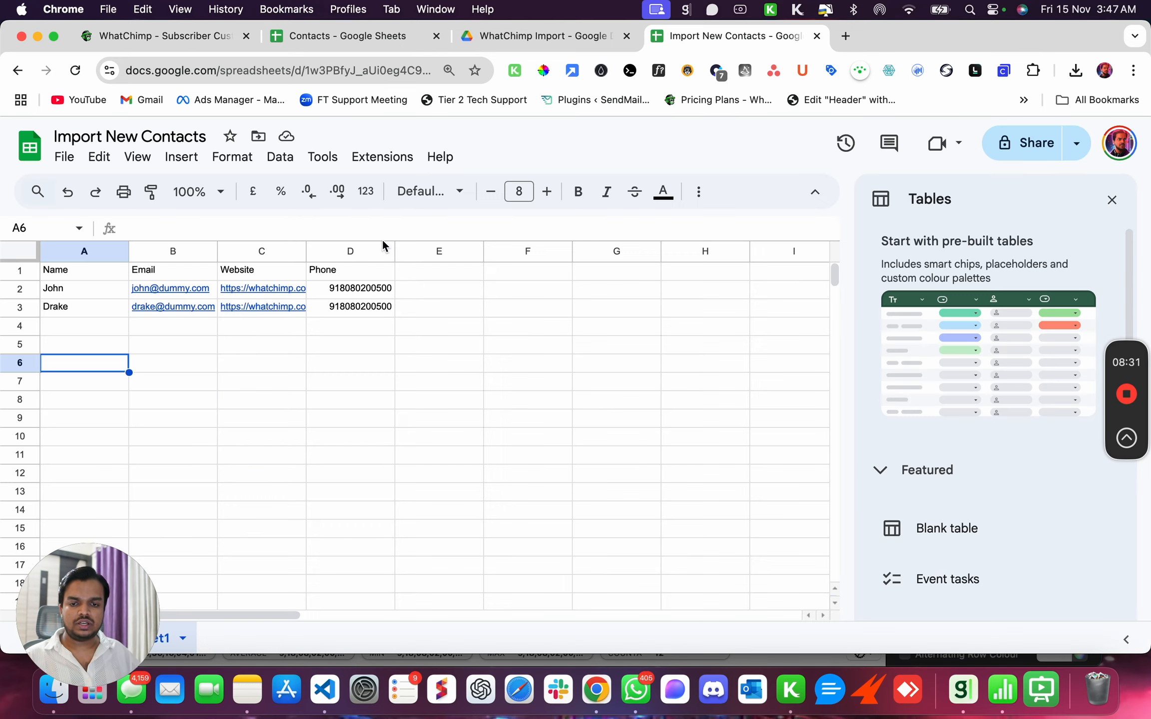
pyautogui.click(64, 273)
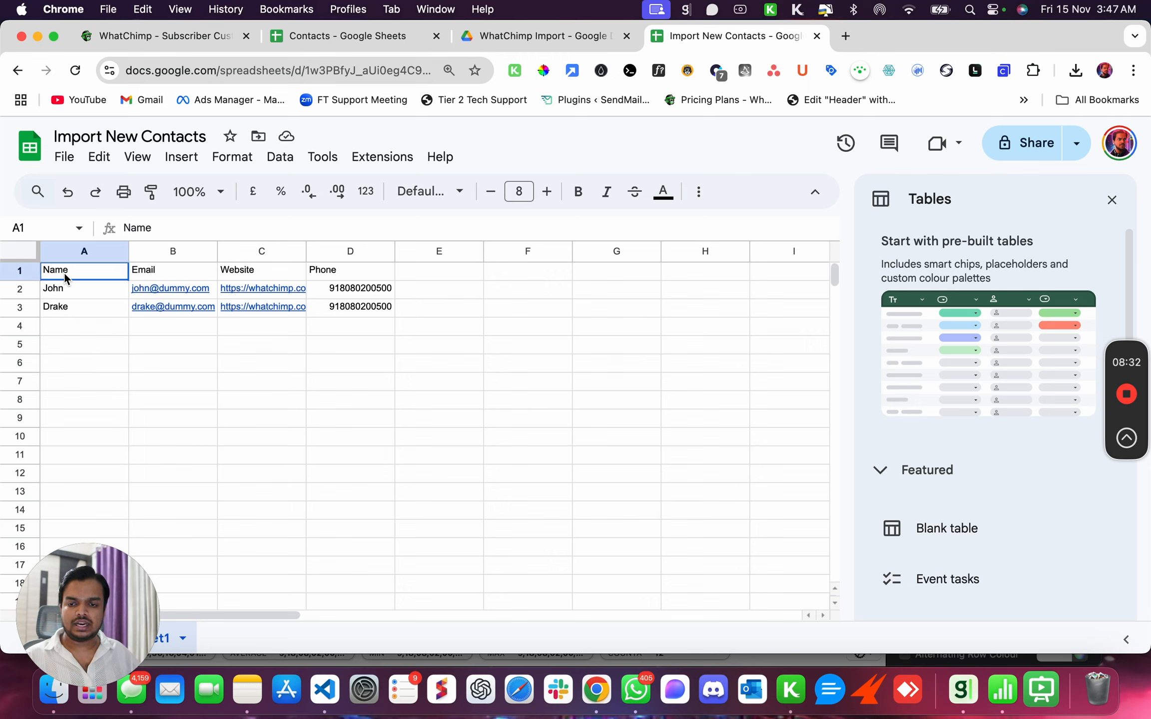
pyautogui.click(143, 270)
pyautogui.moveTo(340, 270); pyautogui.dragTo(347, 387)
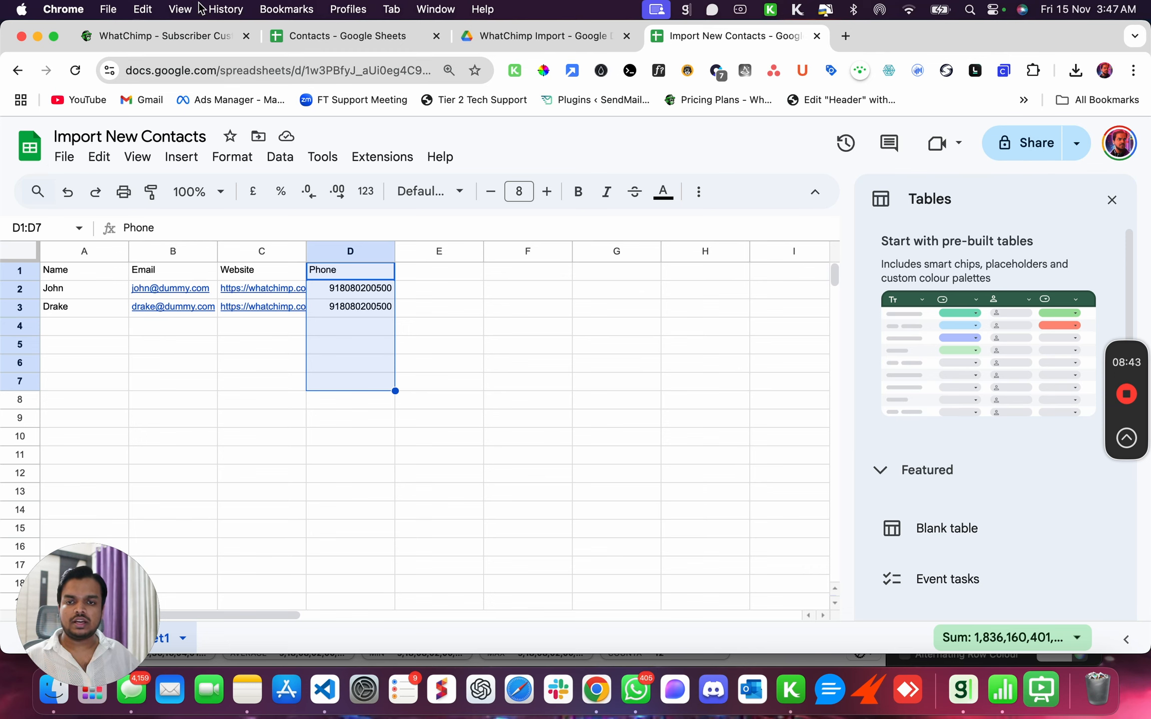
# Step: Switch back to WhatChimp and check the browser's recent downloads
pyautogui.click(199, 34)
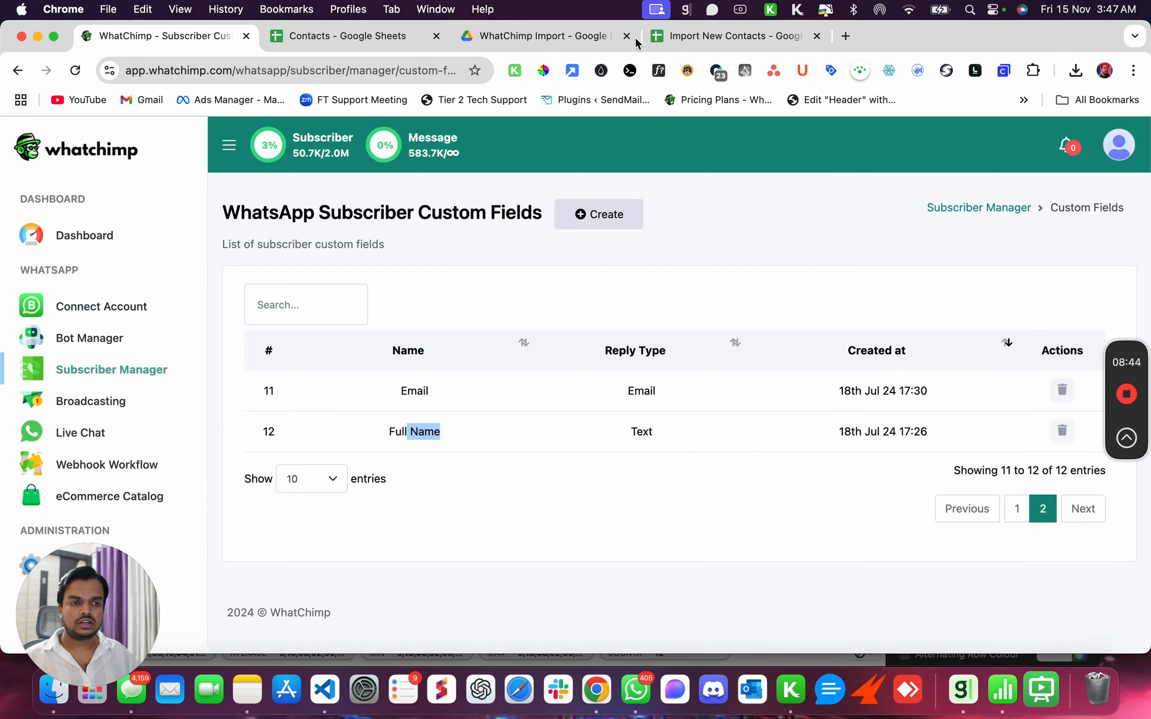
pyautogui.click(1075, 70)
pyautogui.click(937, 27)
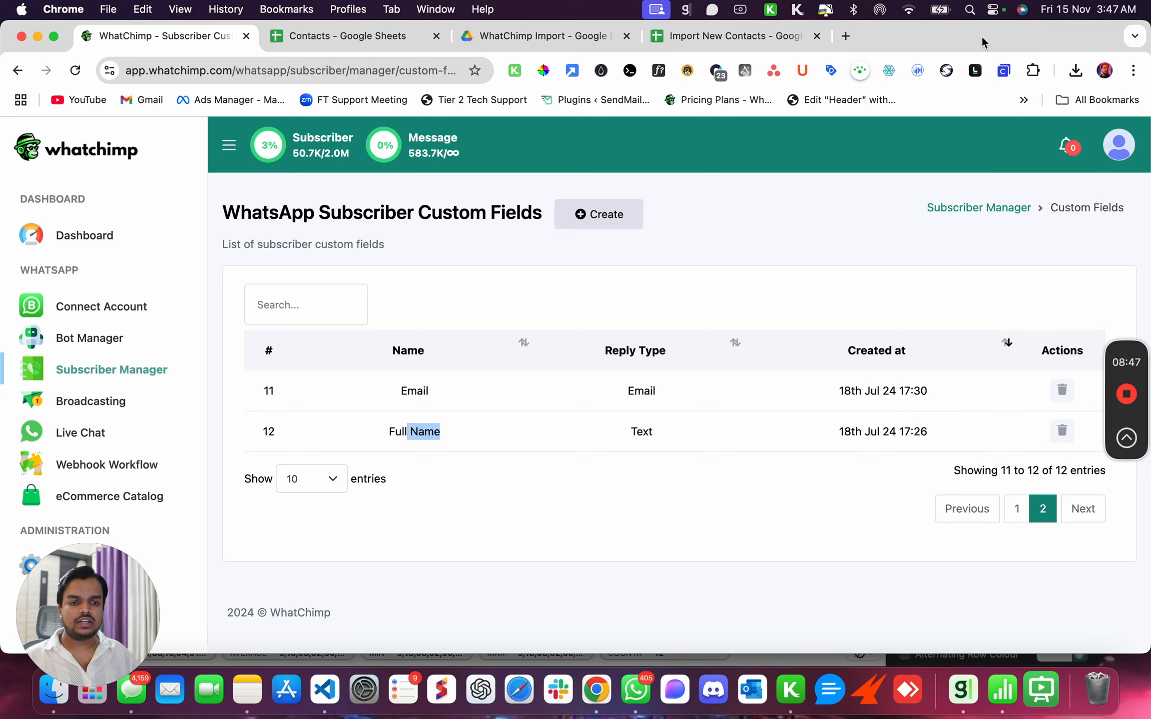
# Step: Open the Import Subscribers dialog from the Subscriber Manager and view the Google Sheets available as an import source
pyautogui.click(111, 372)
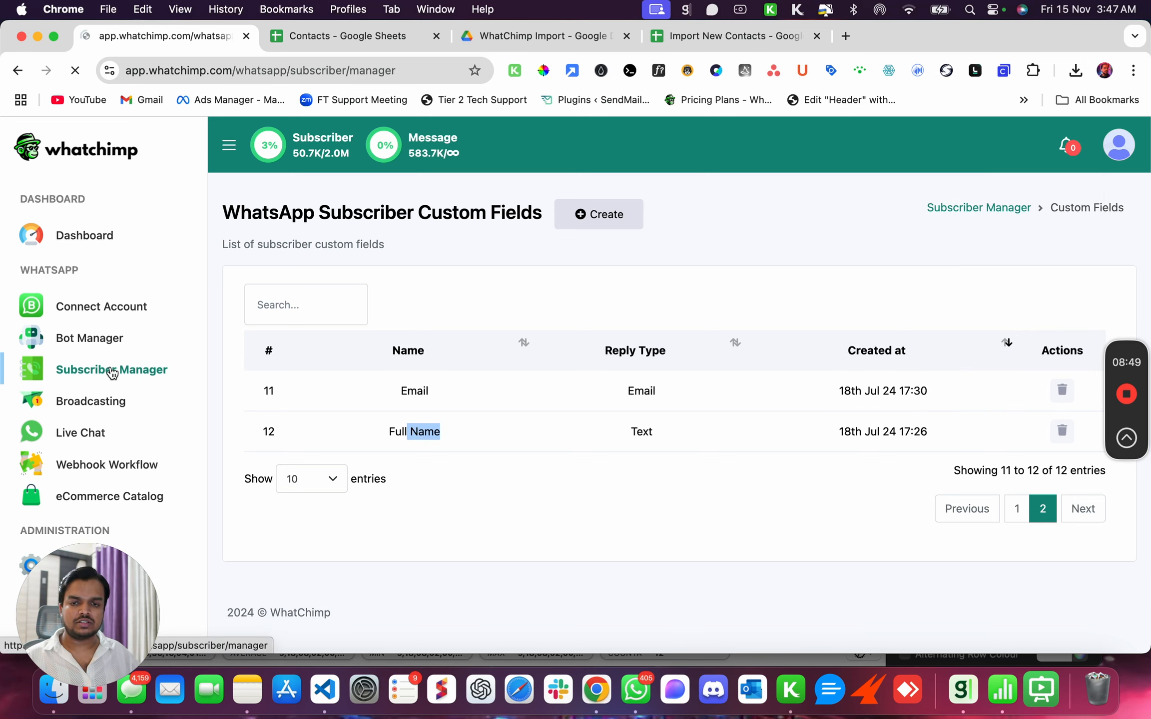
pyautogui.click(1067, 315)
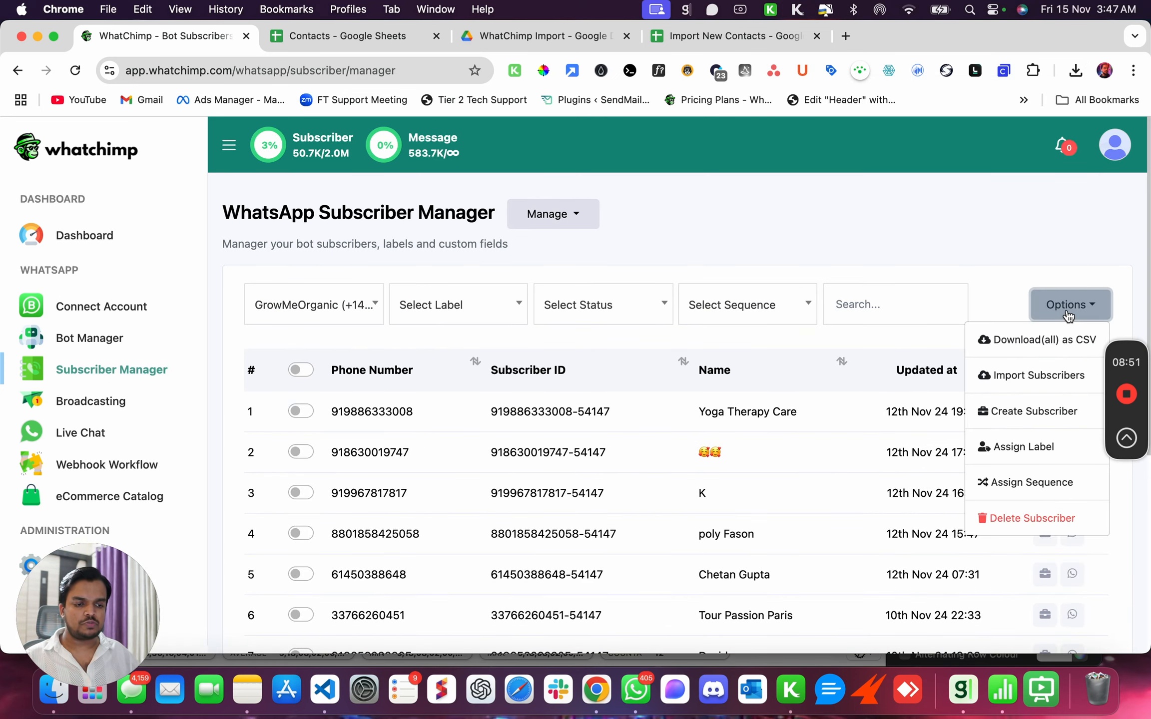
pyautogui.click(1024, 375)
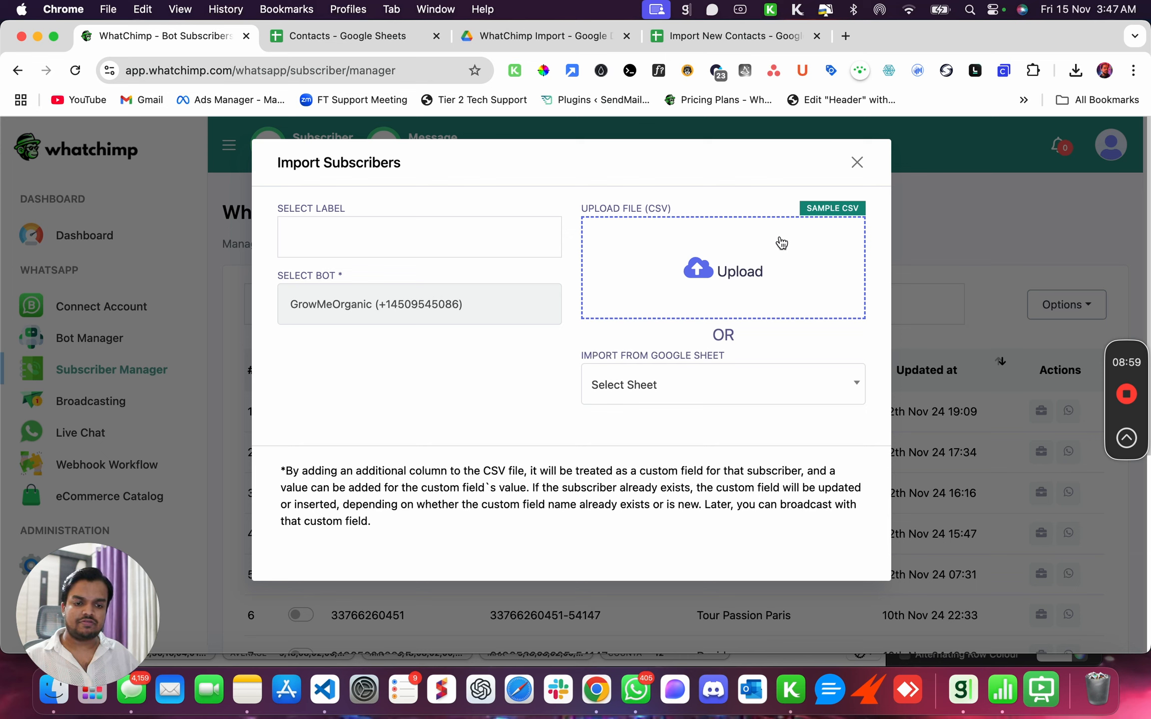
pyautogui.click(669, 395)
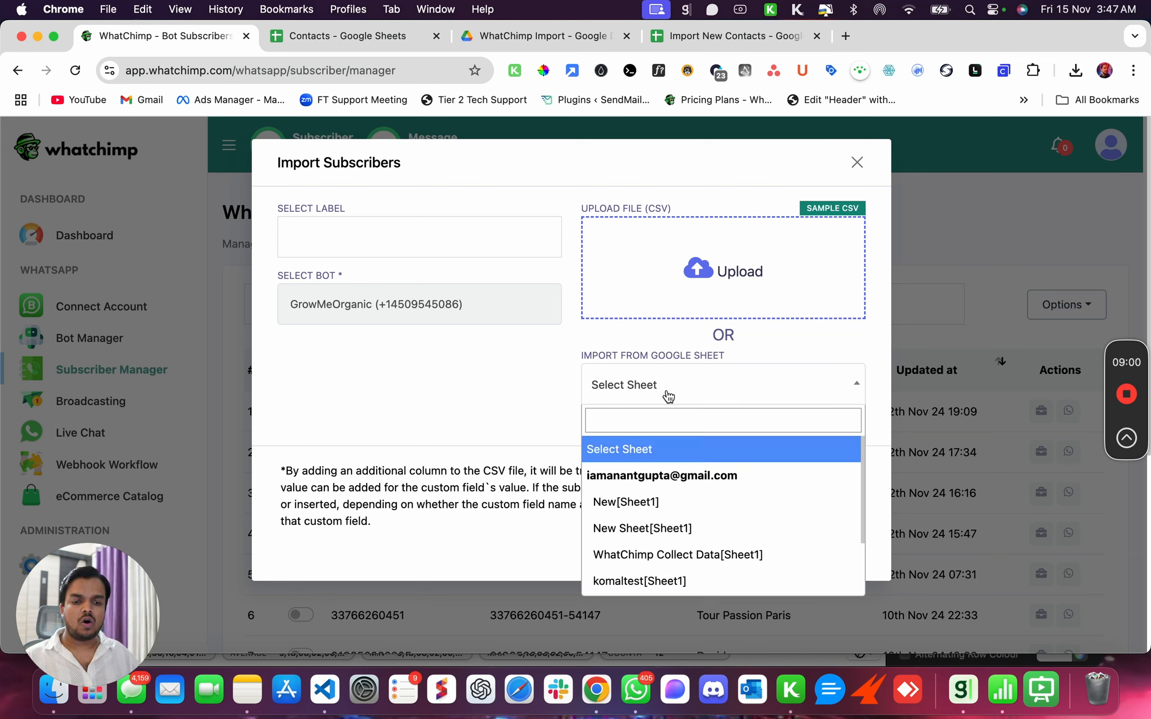
pyautogui.click(639, 370)
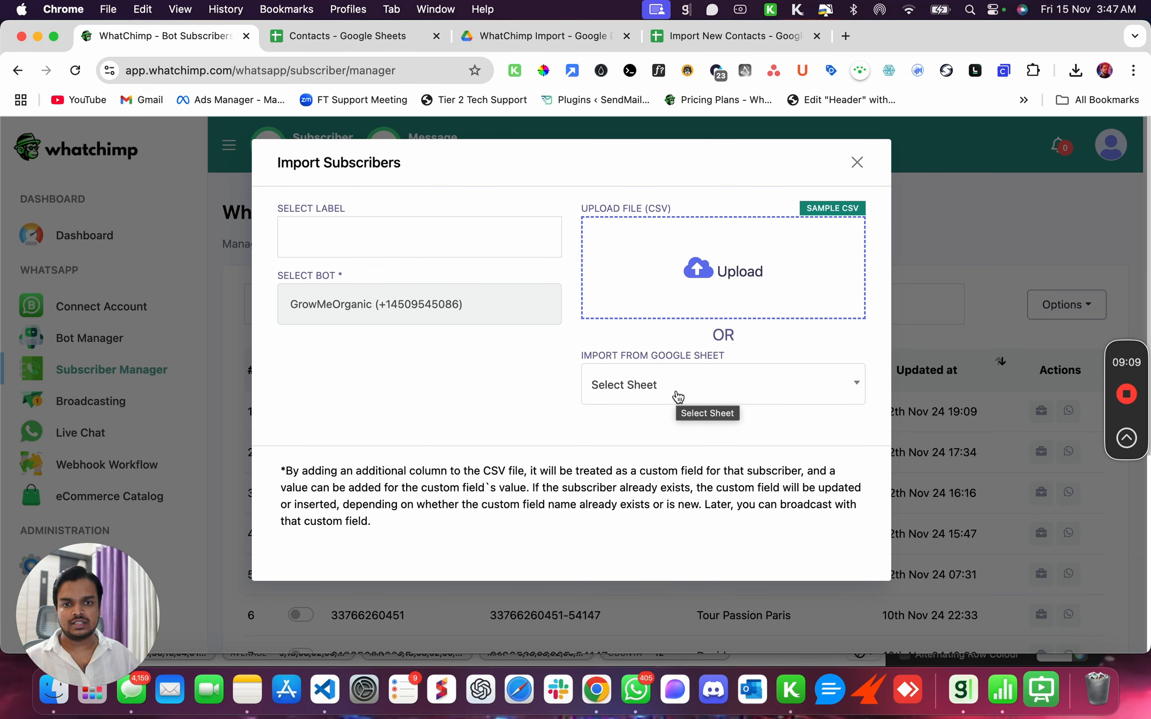
# Step: Close the Import Subscribers dialog and open the label management page of the Subscriber Manager
pyautogui.click(711, 40)
pyautogui.click(146, 38)
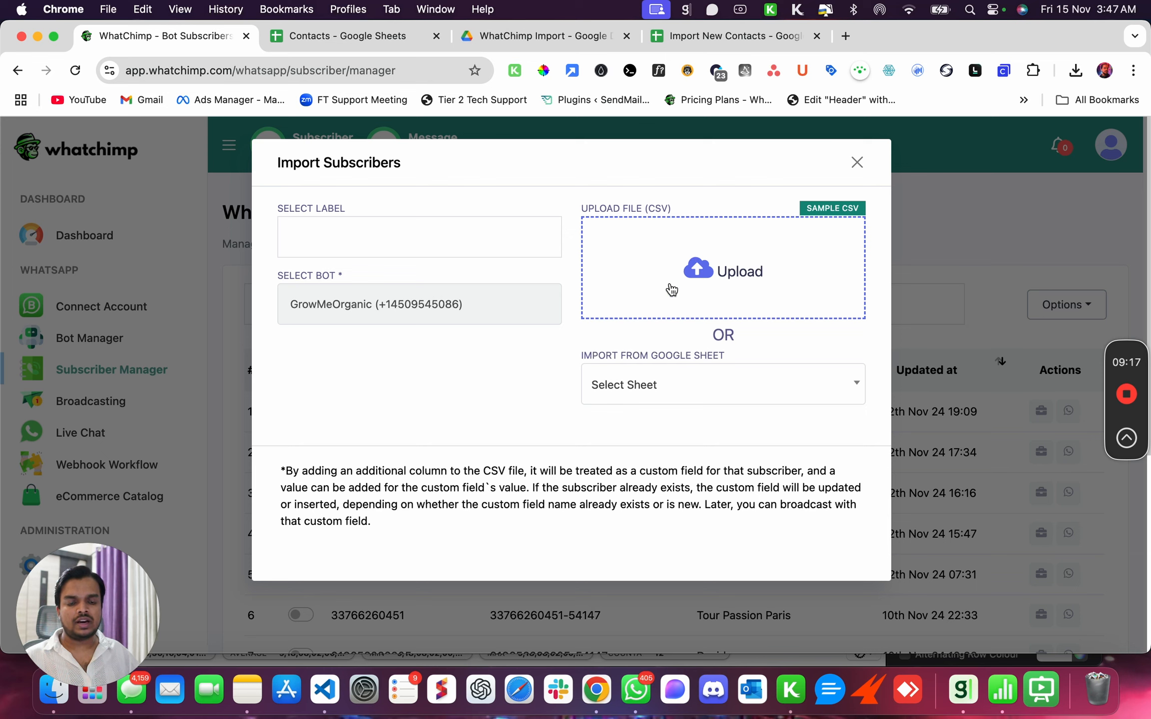
pyautogui.click(862, 162)
pyautogui.click(567, 225)
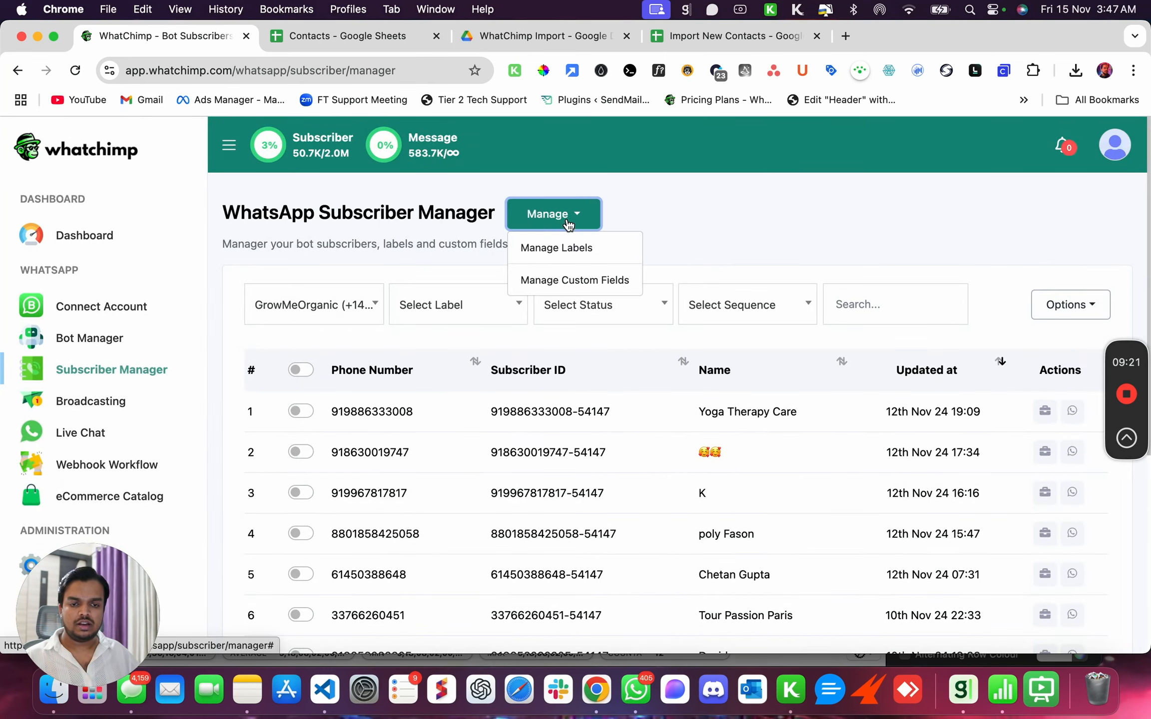
pyautogui.click(563, 248)
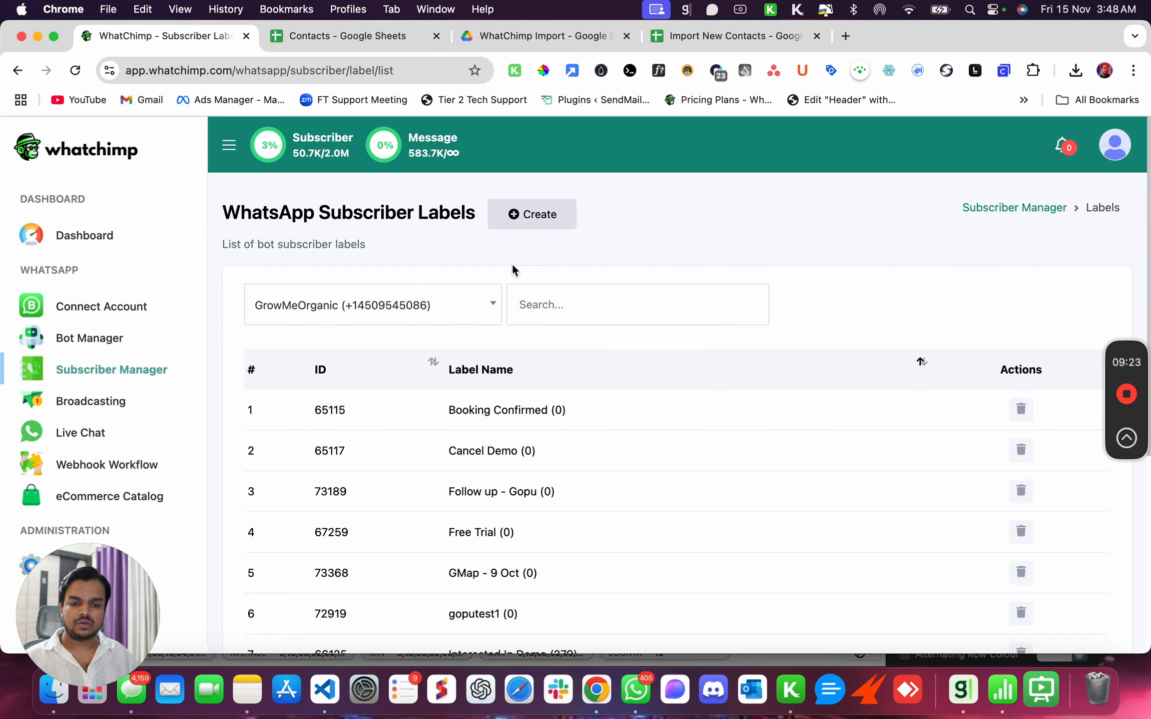
# Step: Look through the list of existing subscriber labels, from Booking Confirmed down to Needs a call back
pyautogui.scroll(-5, 534, 254)
pyautogui.moveTo(461, 280); pyautogui.dragTo(573, 271)
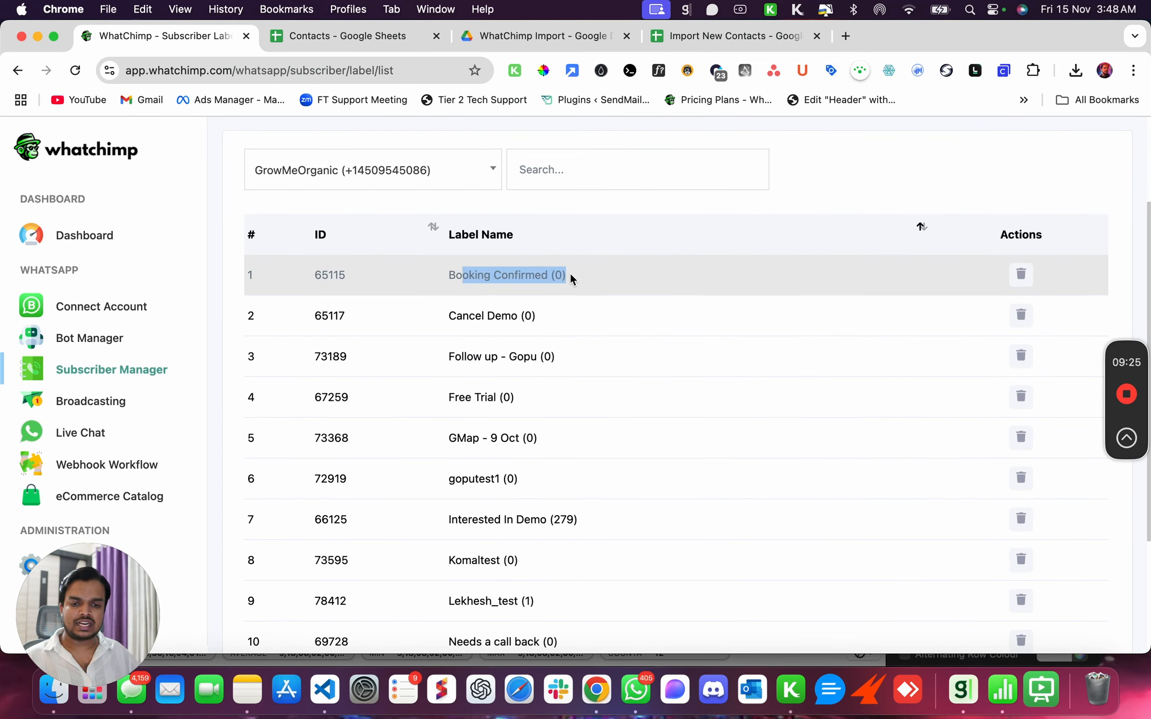
pyautogui.moveTo(473, 275); pyautogui.dragTo(502, 274)
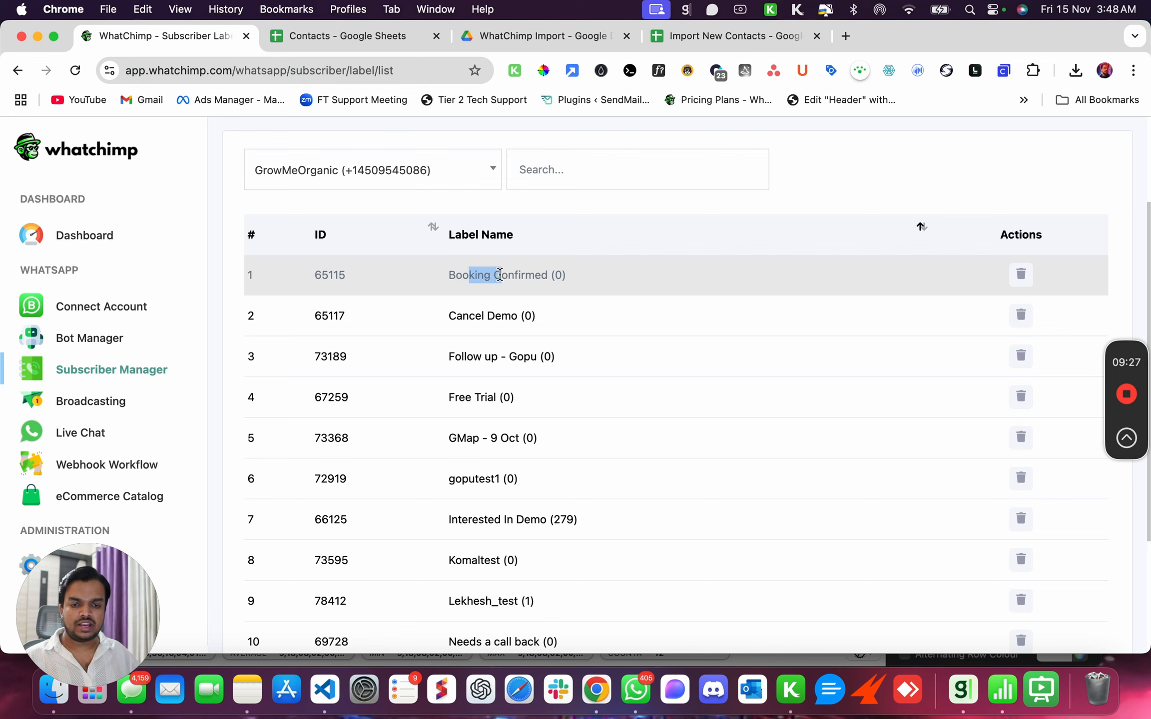
pyautogui.moveTo(475, 316); pyautogui.dragTo(540, 316)
pyautogui.moveTo(486, 356); pyautogui.dragTo(545, 357)
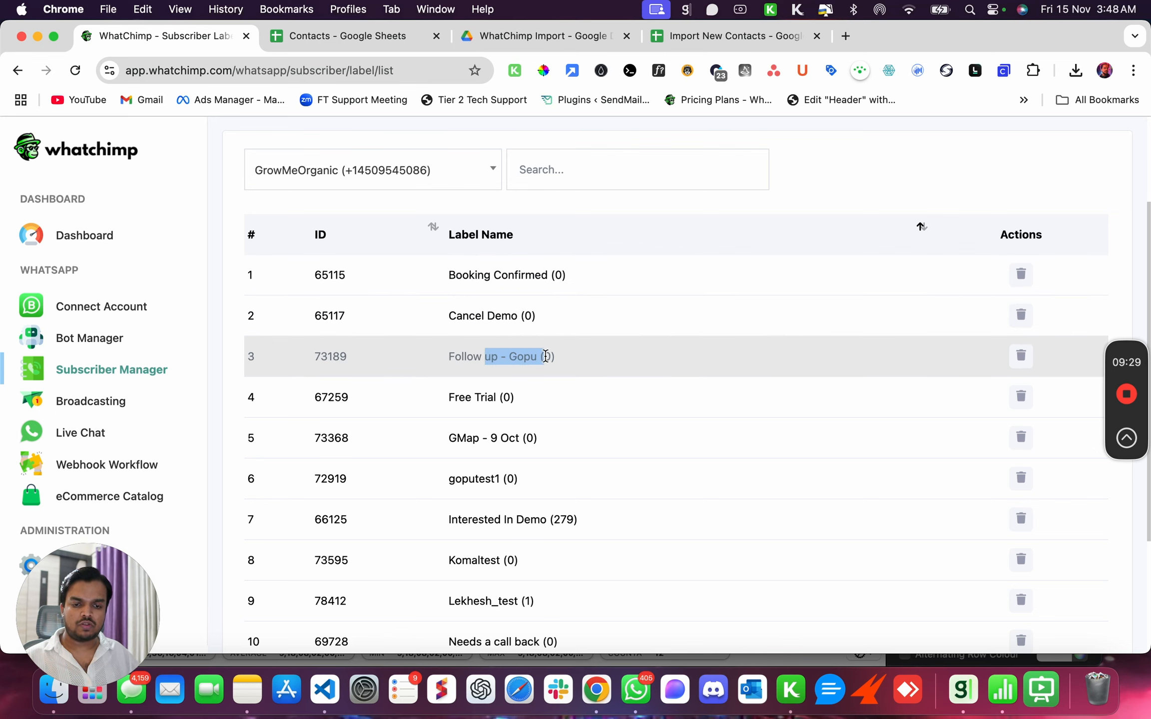
pyautogui.scroll(-4, 525, 366)
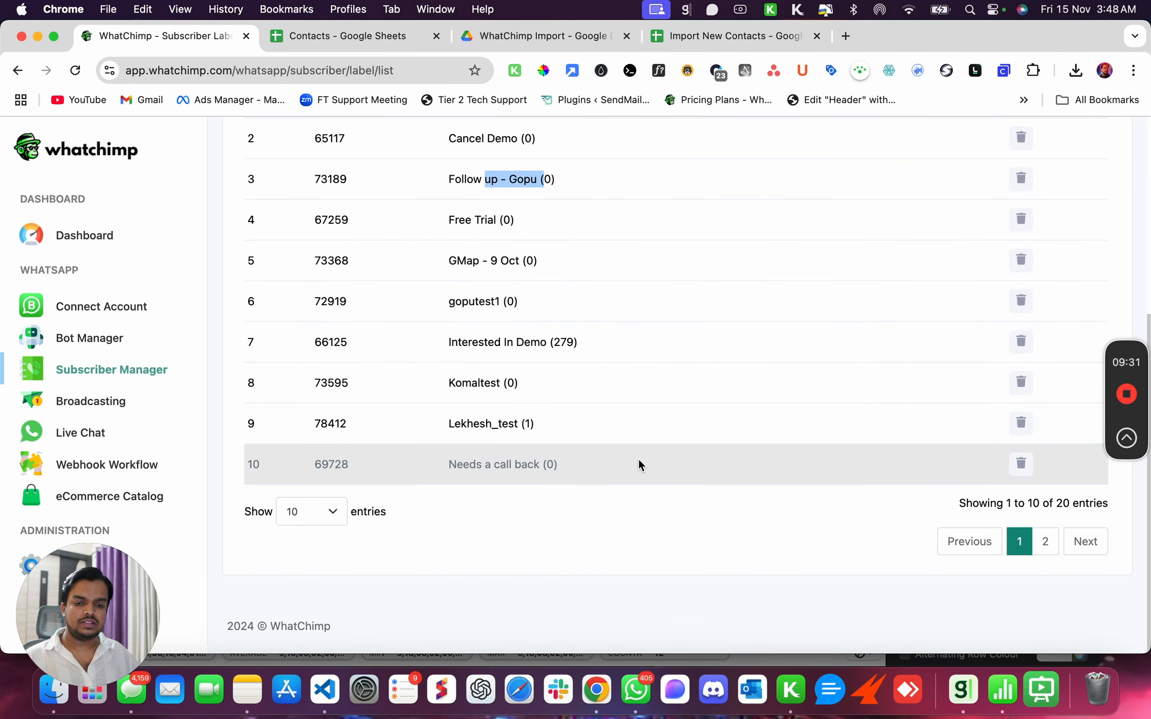
# Step: Create a subscriber label named "Google Ads Leads" and close the Create label dialog
pyautogui.scroll(5, 639, 460)
pyautogui.click(549, 219)
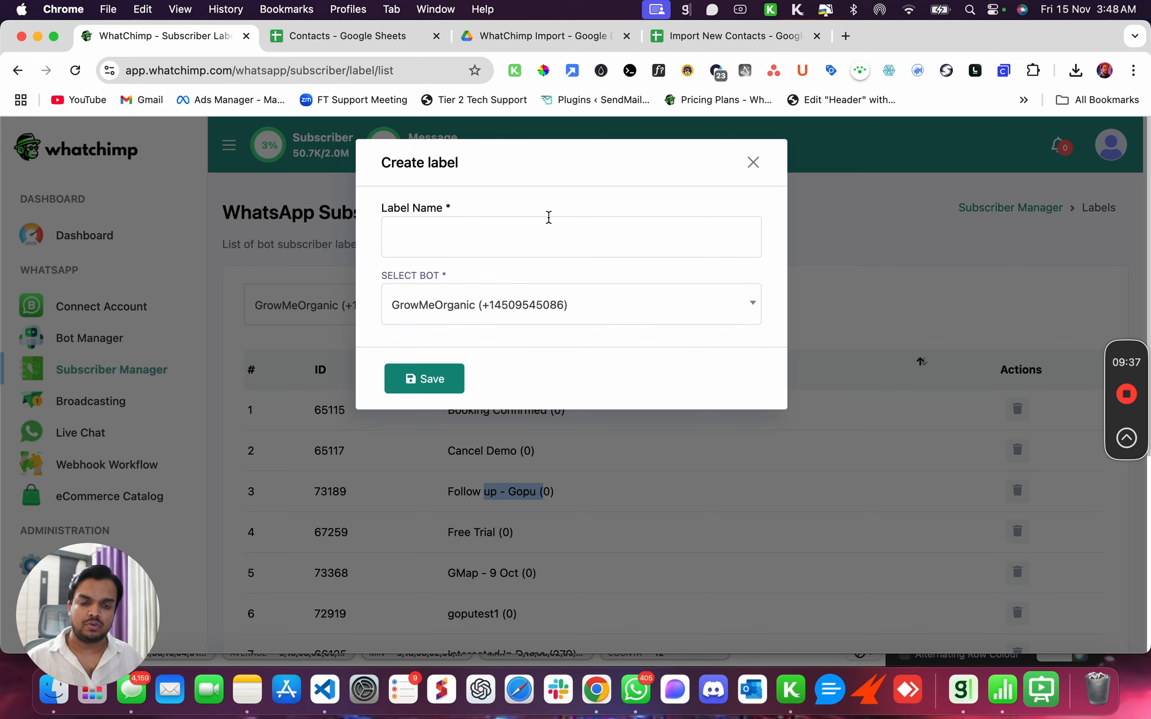
pyautogui.click(548, 227)
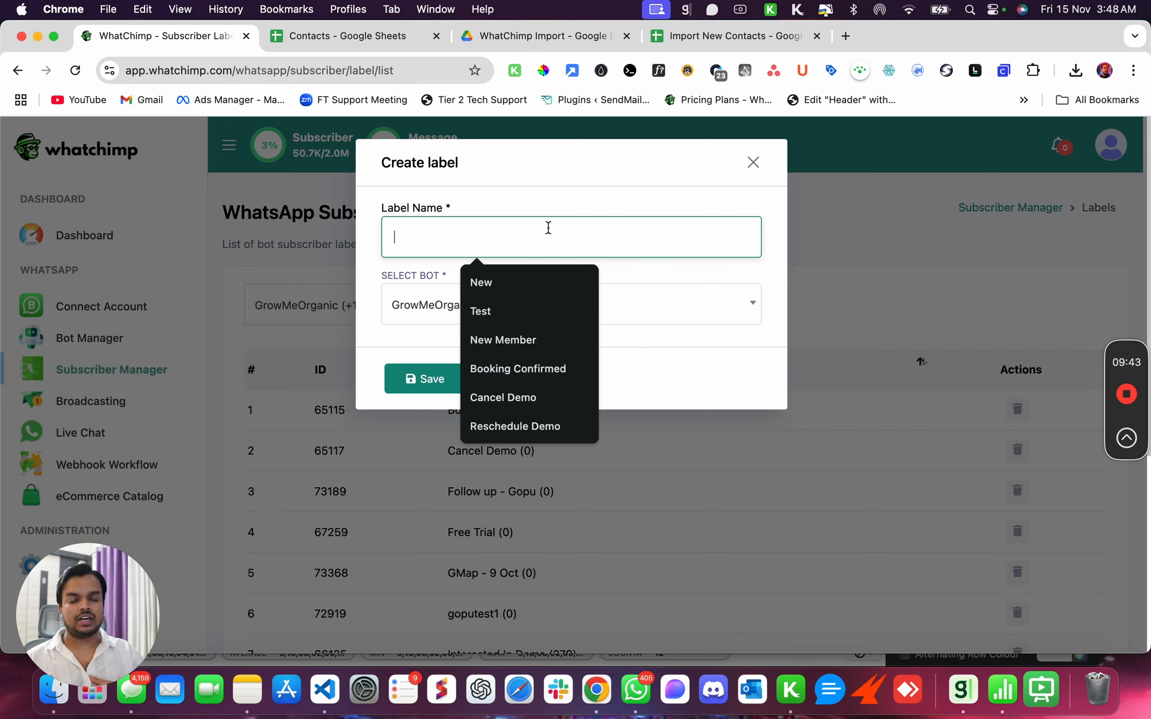
pyautogui.write('Google ')
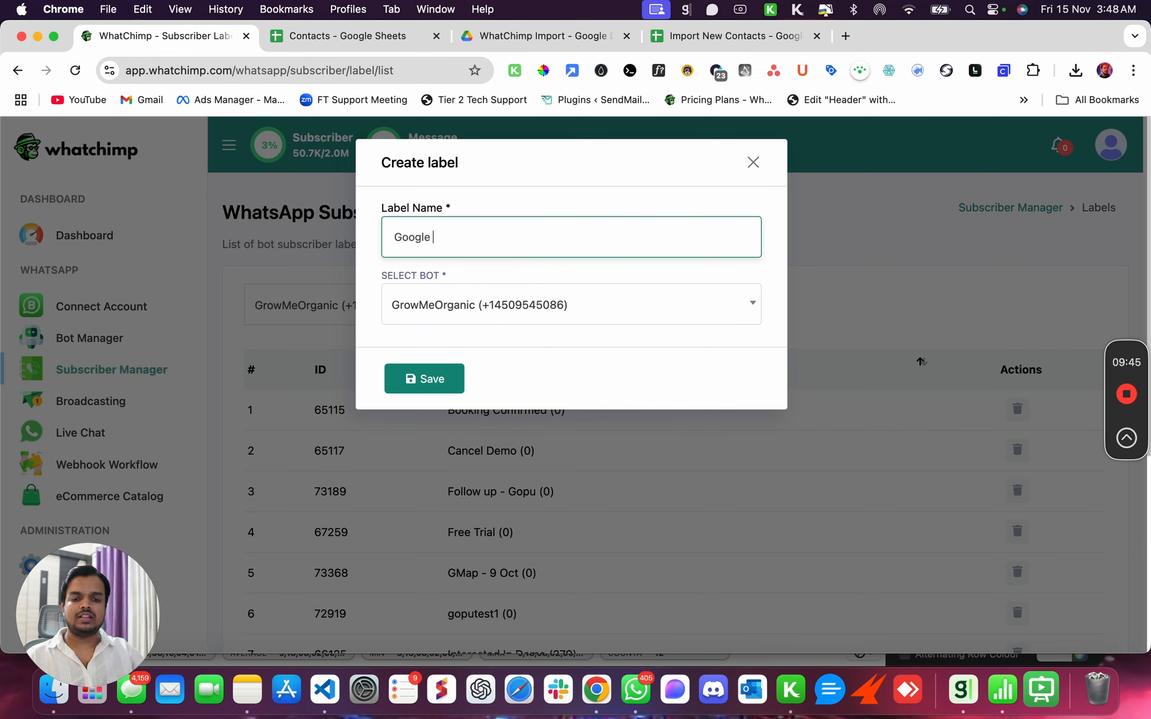
pyautogui.write('Ads Leads')
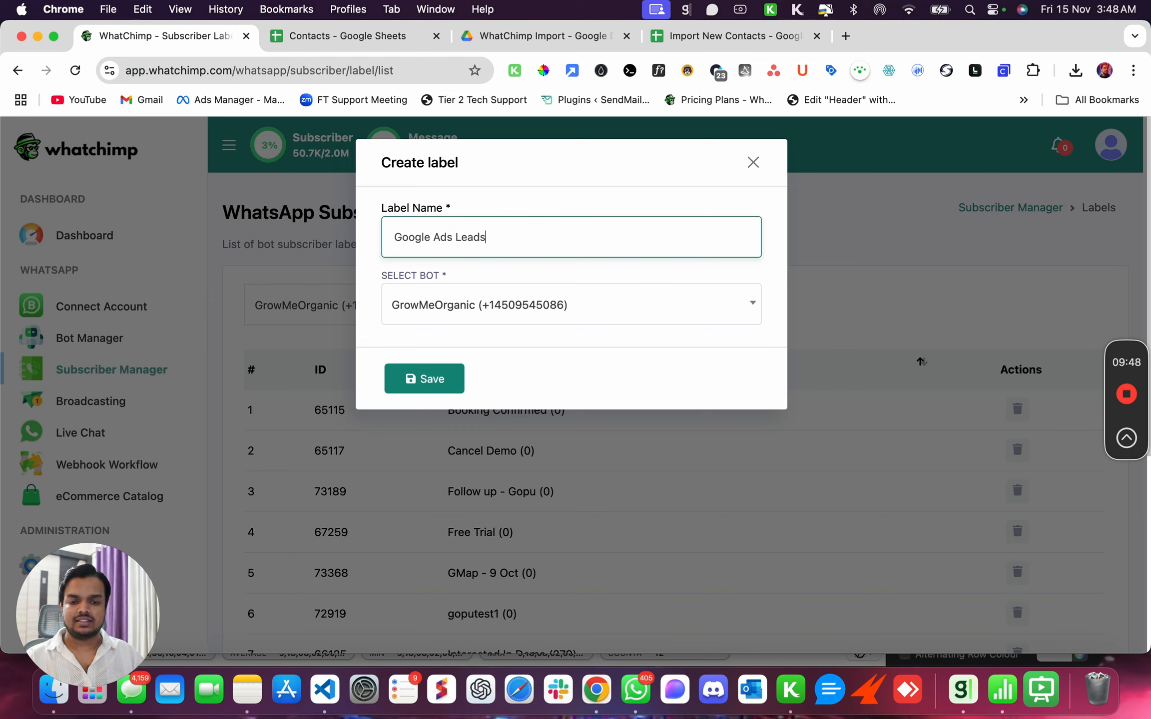
pyautogui.click(457, 386)
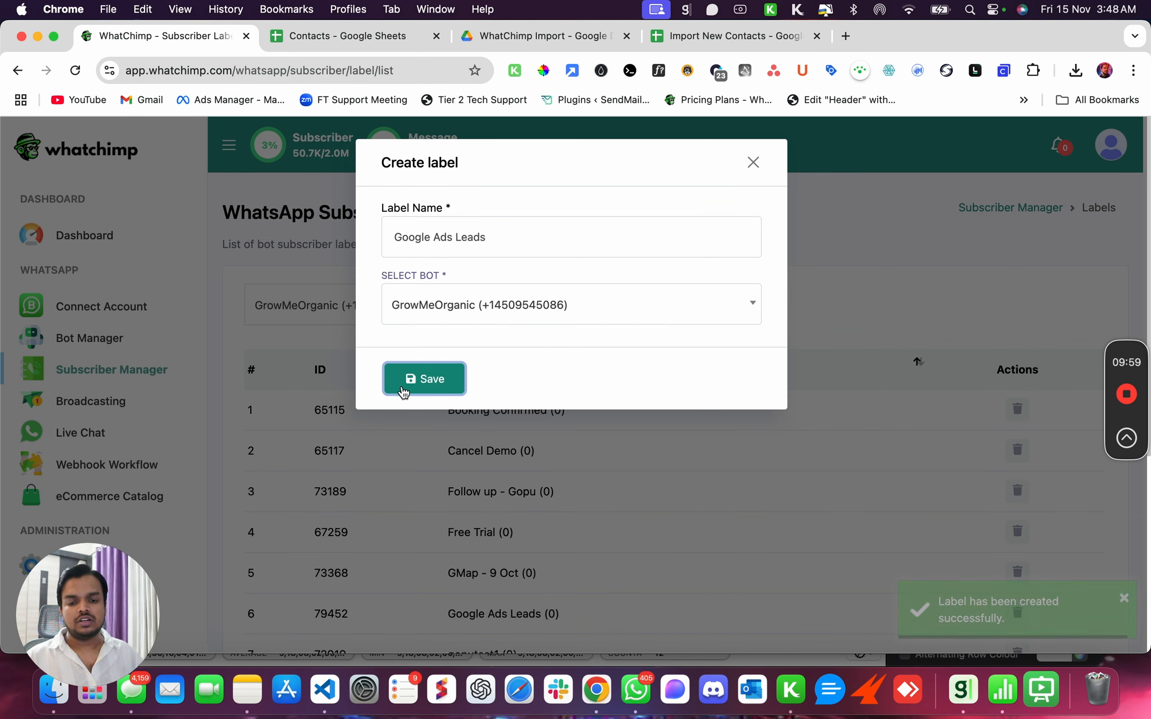
pyautogui.click(753, 163)
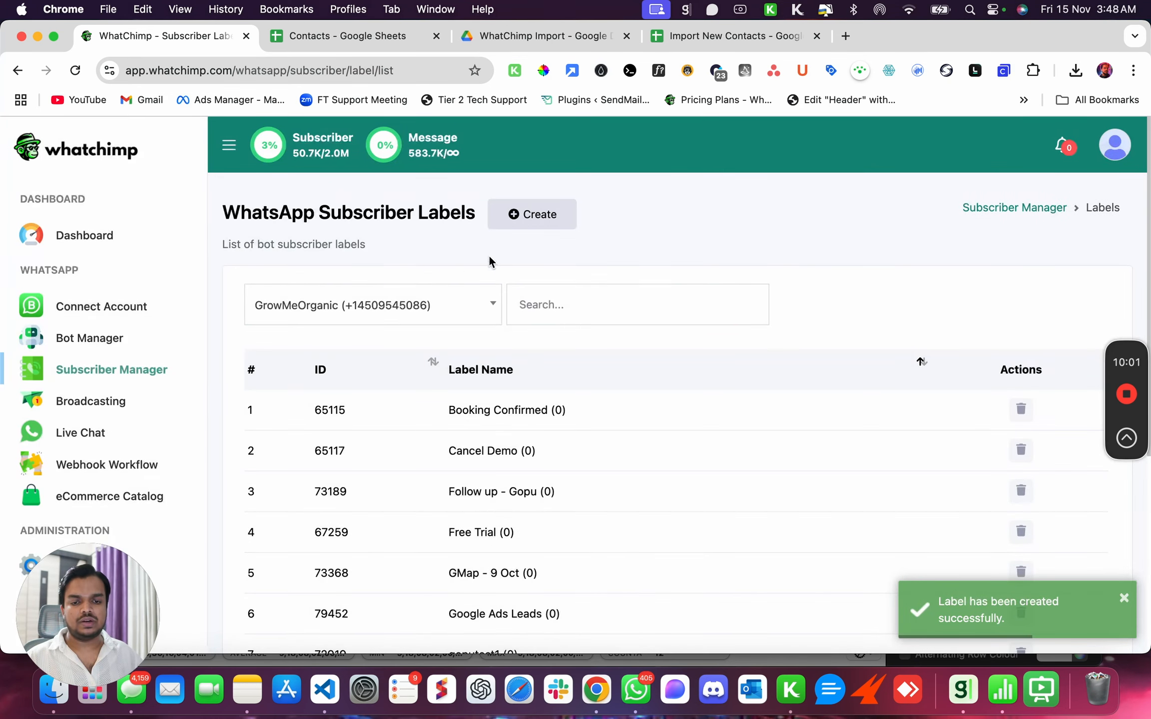
# Step: Return to the Subscriber Manager and upload "Import New Contacts - Sheet1.csv" from Downloads in the Import Subscribers dialog
pyautogui.click(26, 71)
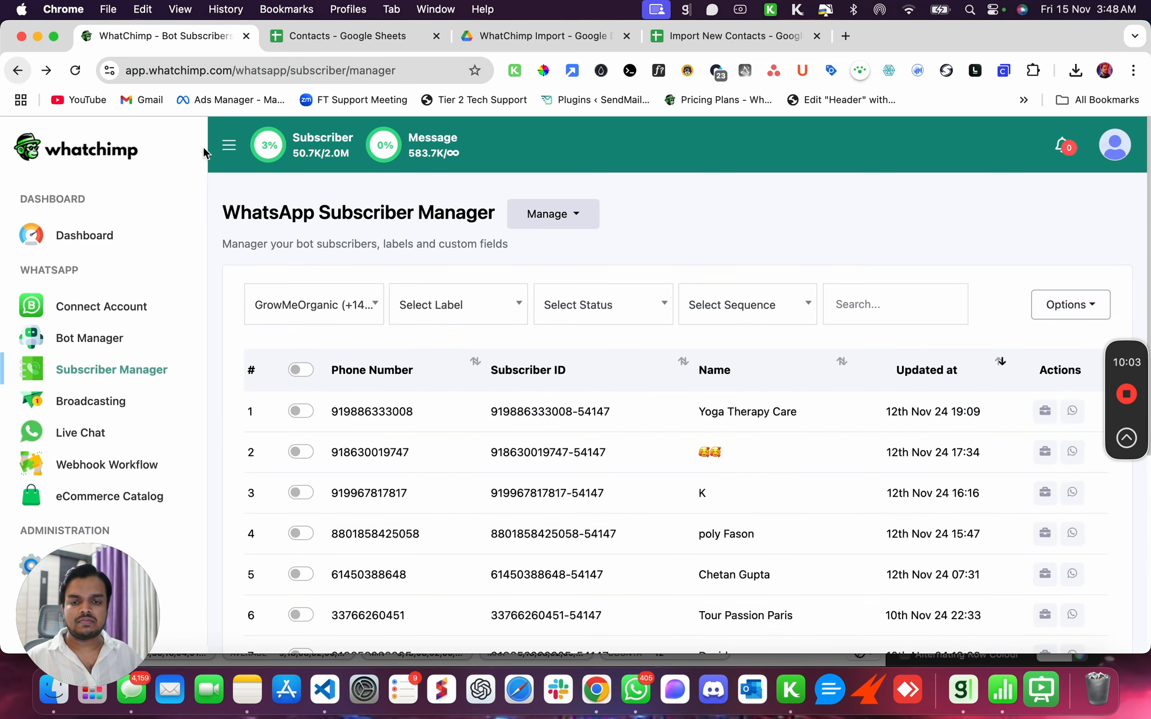
pyautogui.click(1074, 312)
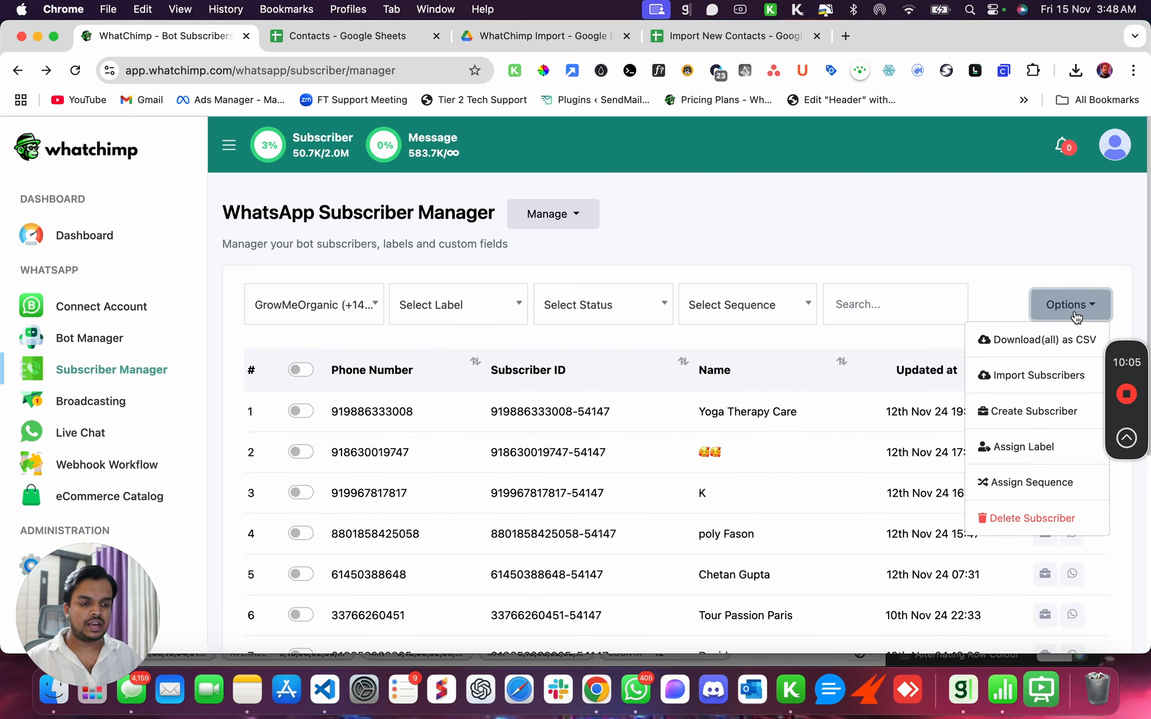
pyautogui.click(1055, 377)
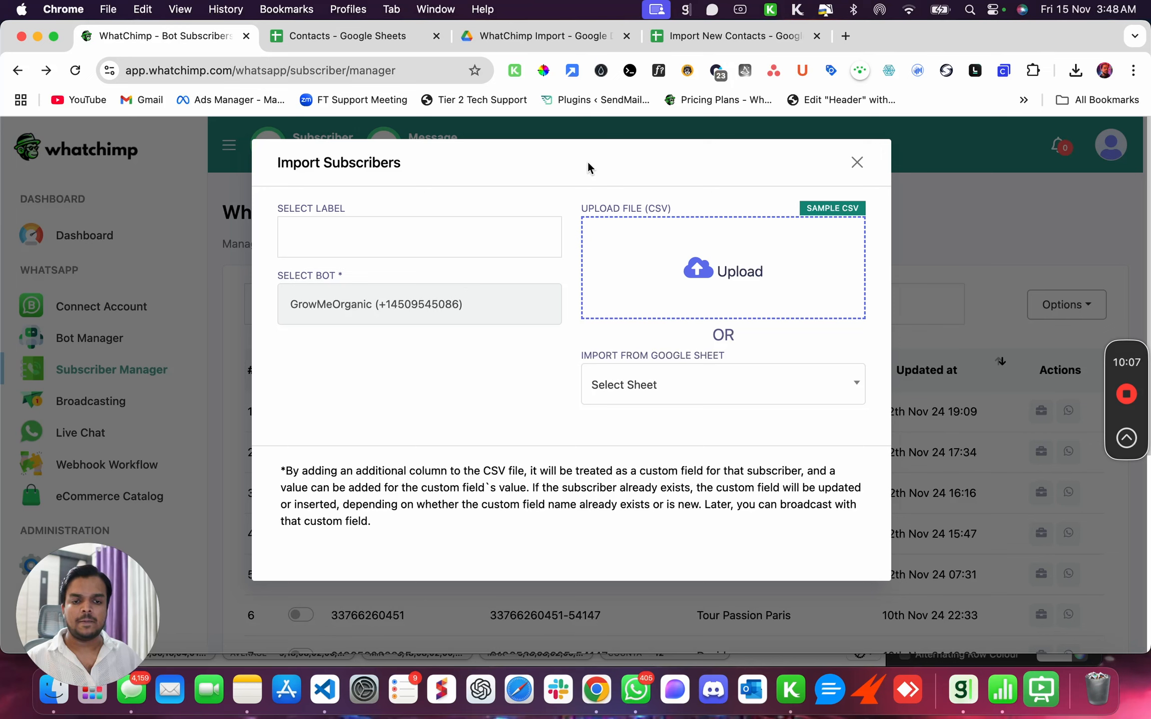
pyautogui.click(703, 281)
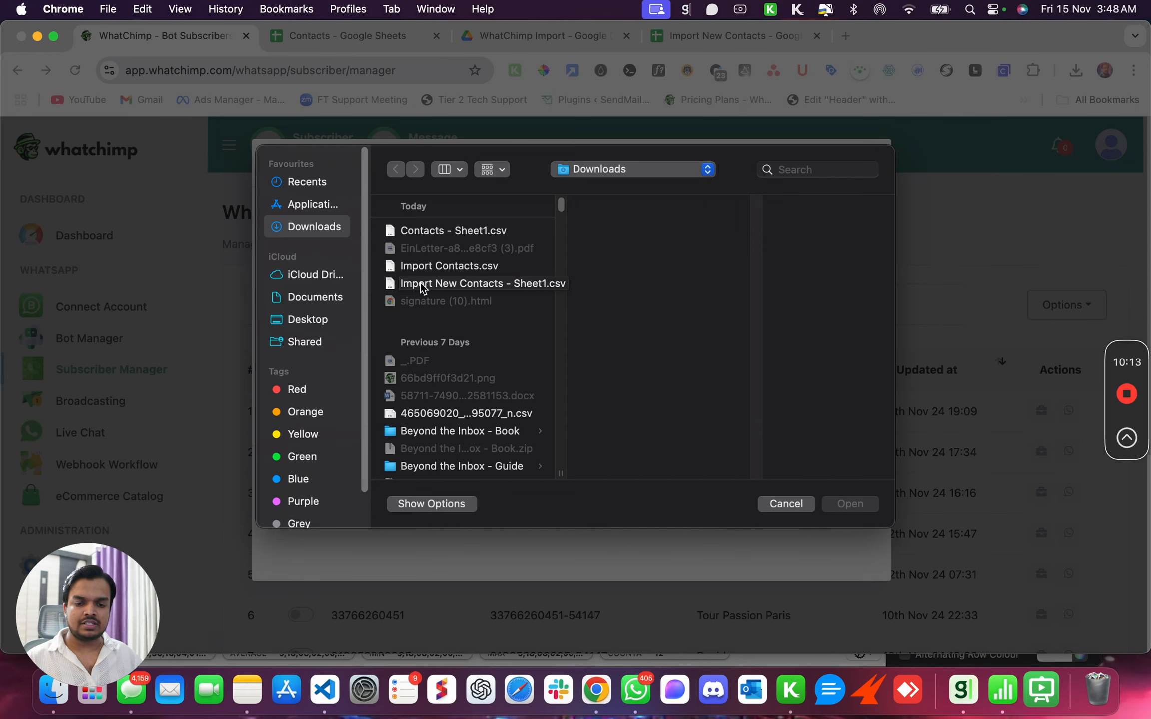
pyautogui.click(424, 284)
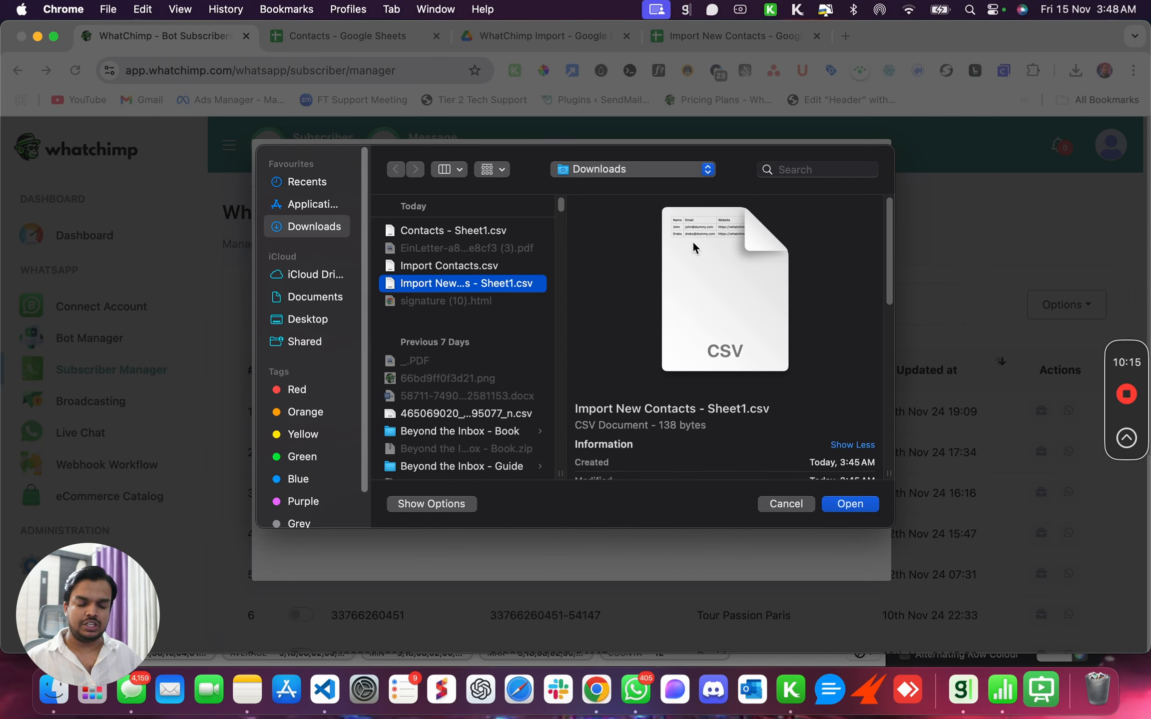
pyautogui.click(852, 506)
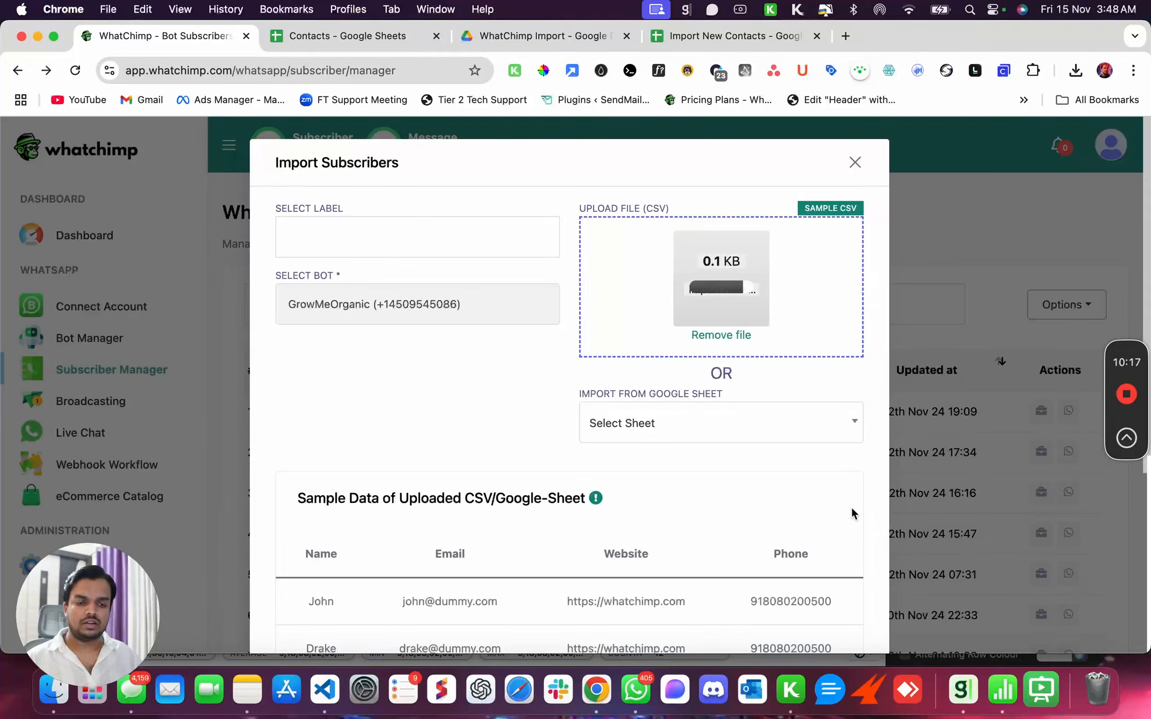
# Step: Review the column headings and both contact rows in the sample data of the uploaded CSV
pyautogui.scroll(-5, 470, 442)
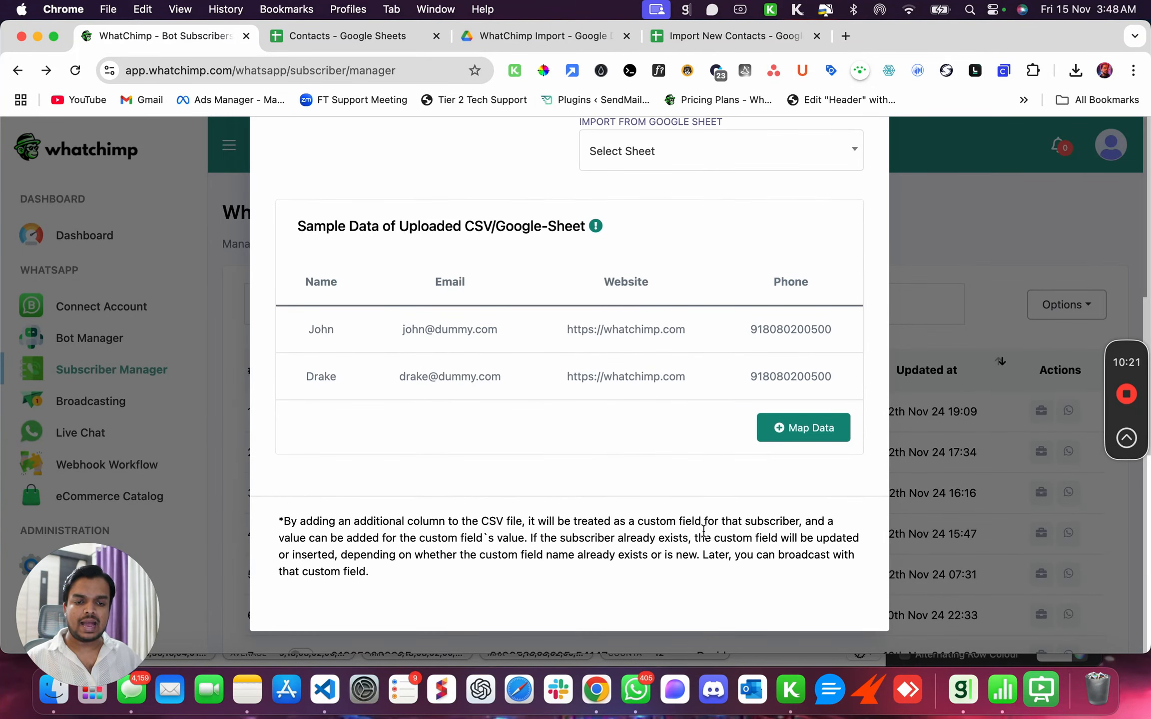
pyautogui.doubleClick(308, 282)
pyautogui.click(430, 271)
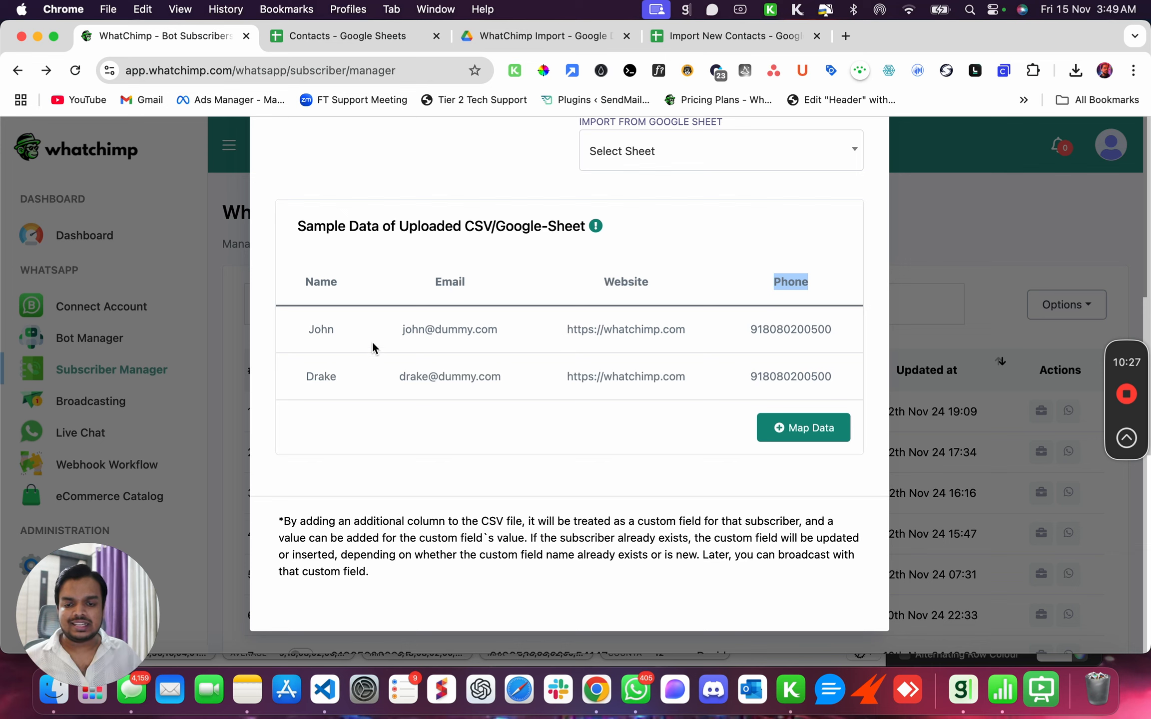
pyautogui.moveTo(308, 330); pyautogui.dragTo(837, 400)
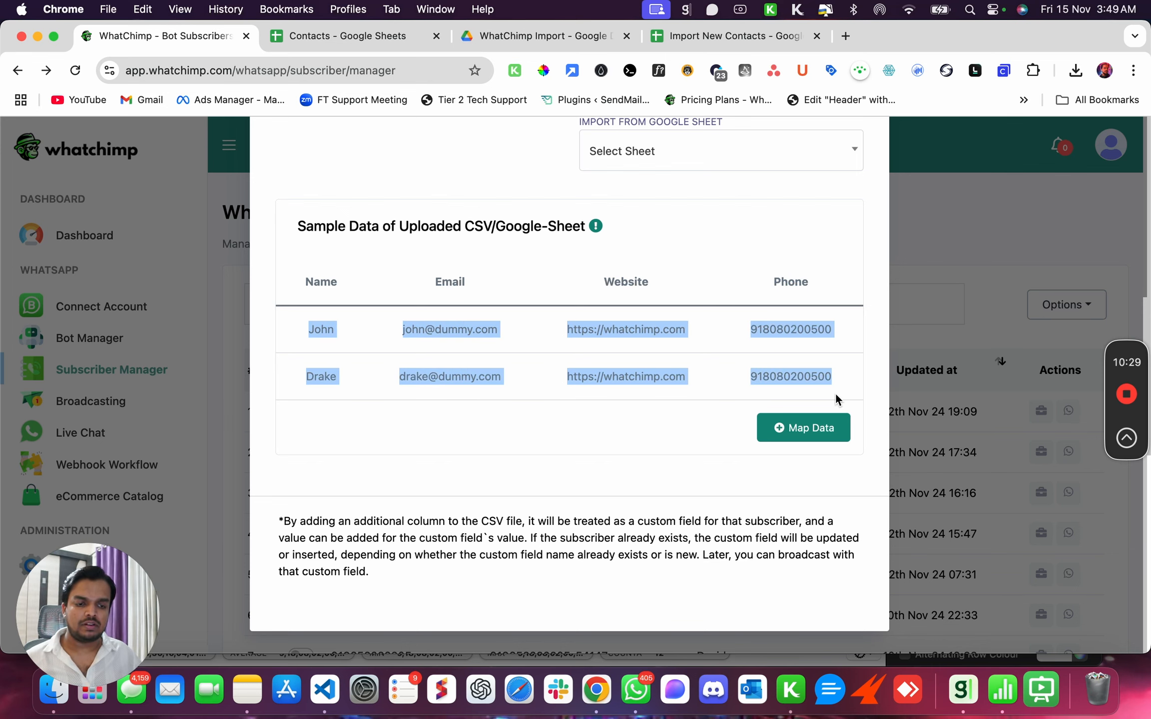
# Step: Compare the contact rows in the Import New Contacts sheet with the rows in WhatChimp's sample data preview
pyautogui.click(753, 46)
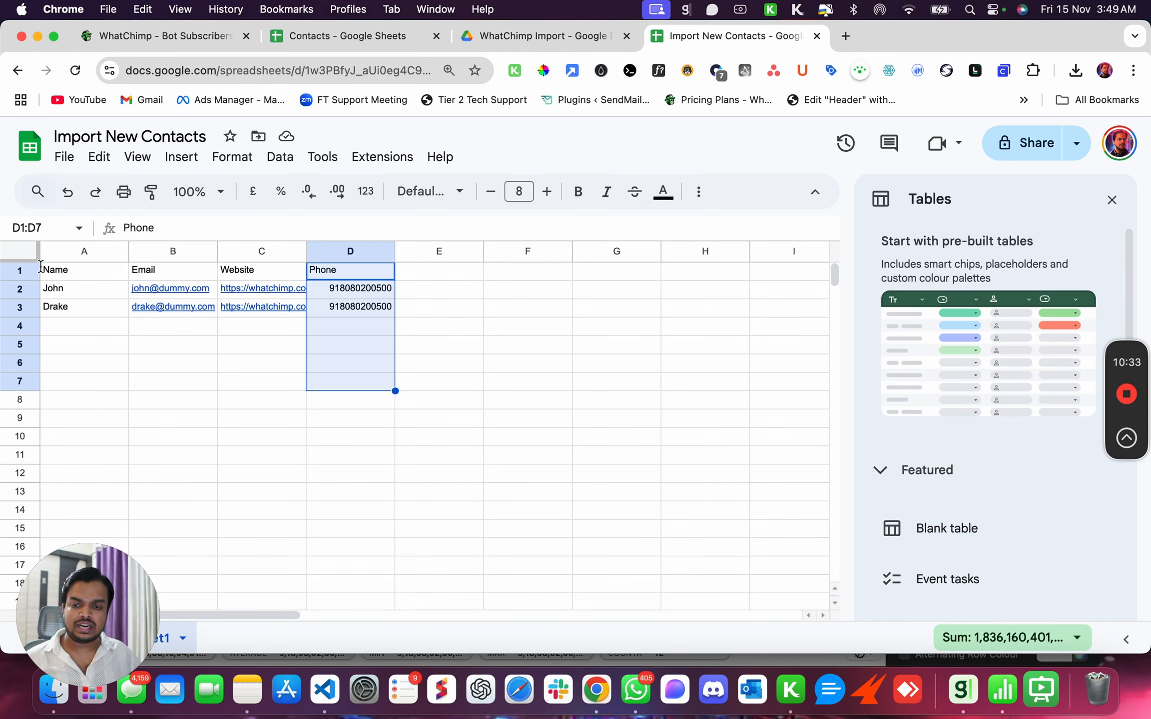
pyautogui.moveTo(55, 274); pyautogui.dragTo(324, 619)
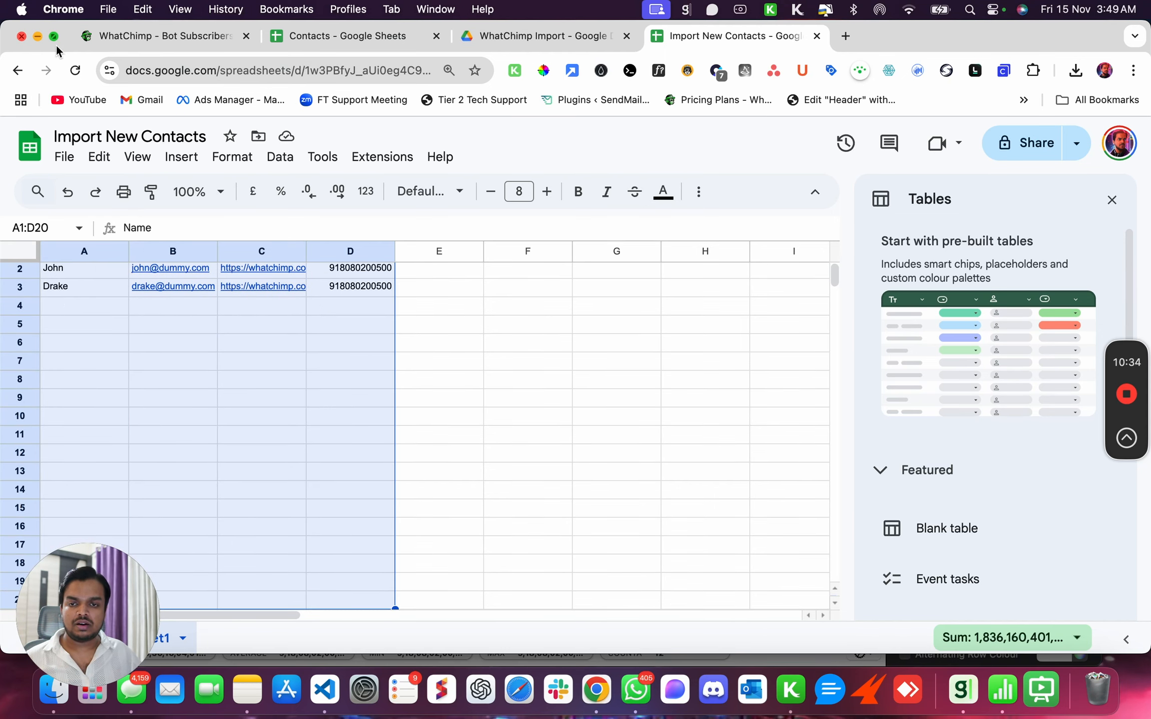
pyautogui.click(198, 46)
pyautogui.moveTo(314, 327); pyautogui.dragTo(668, 389)
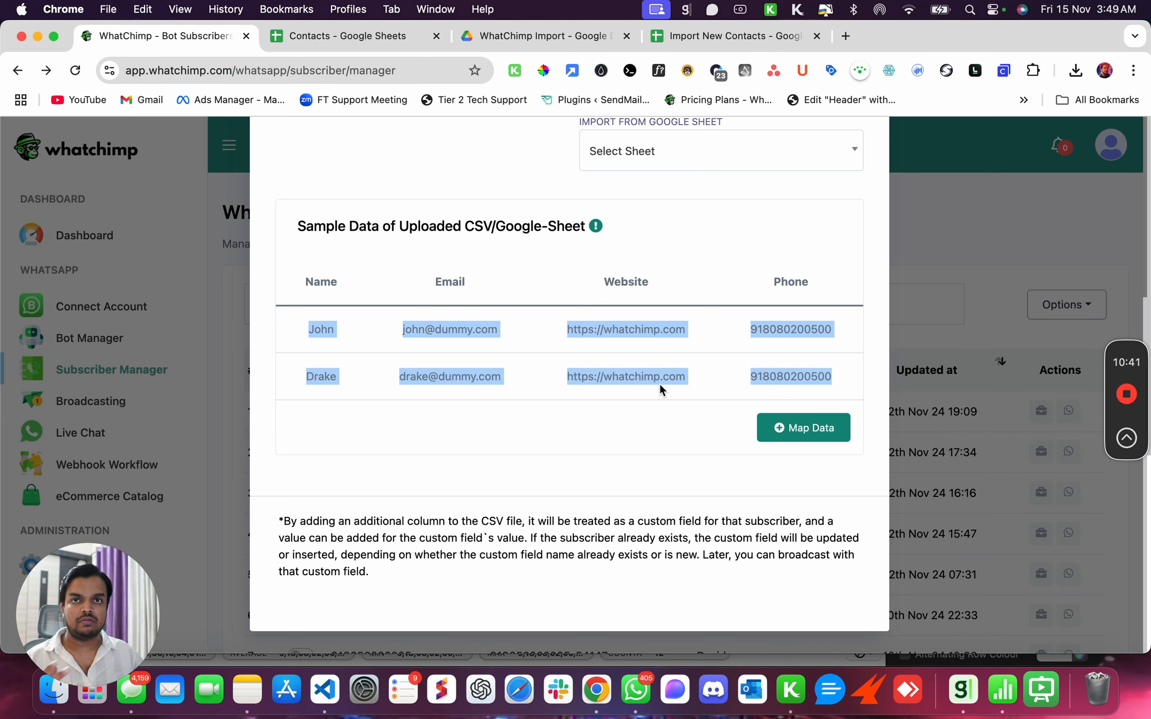
pyautogui.click(300, 334)
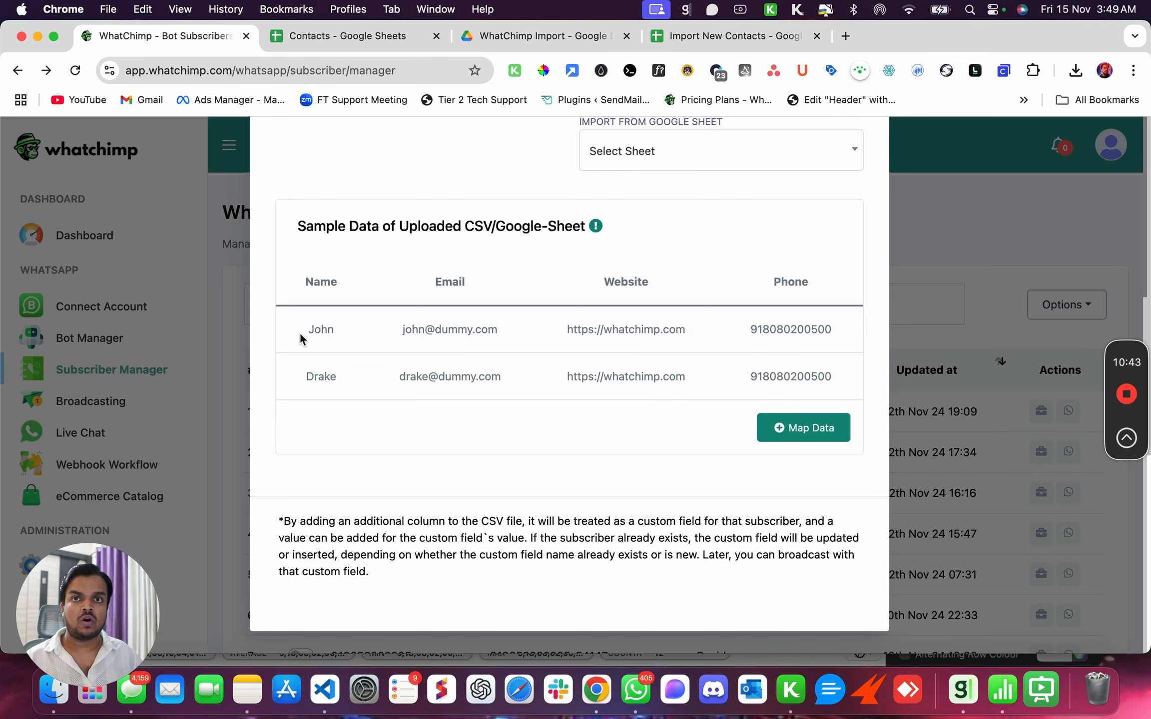
pyautogui.moveTo(301, 335); pyautogui.dragTo(798, 390)
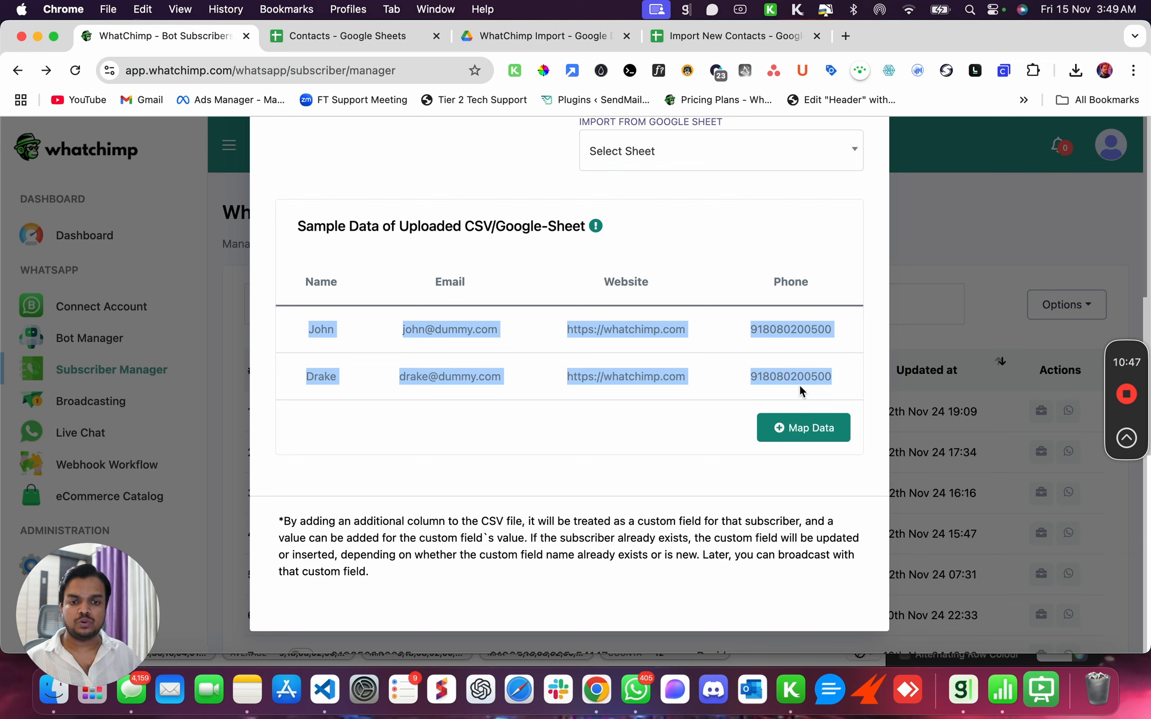
# Step: Examine the Name, Email, Website and Phone headings in the uploaded CSV's sample data
pyautogui.moveTo(304, 276); pyautogui.dragTo(667, 289)
pyautogui.moveTo(759, 287); pyautogui.dragTo(883, 289)
pyautogui.click(756, 360)
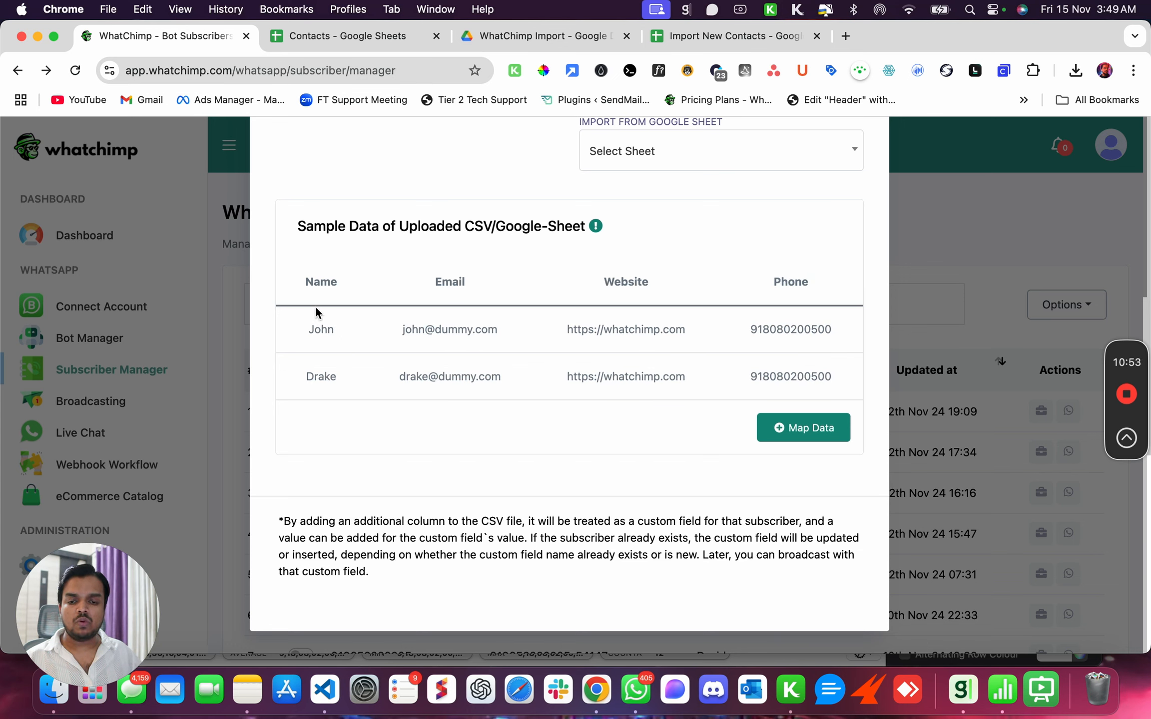
pyautogui.moveTo(305, 284); pyautogui.dragTo(355, 286)
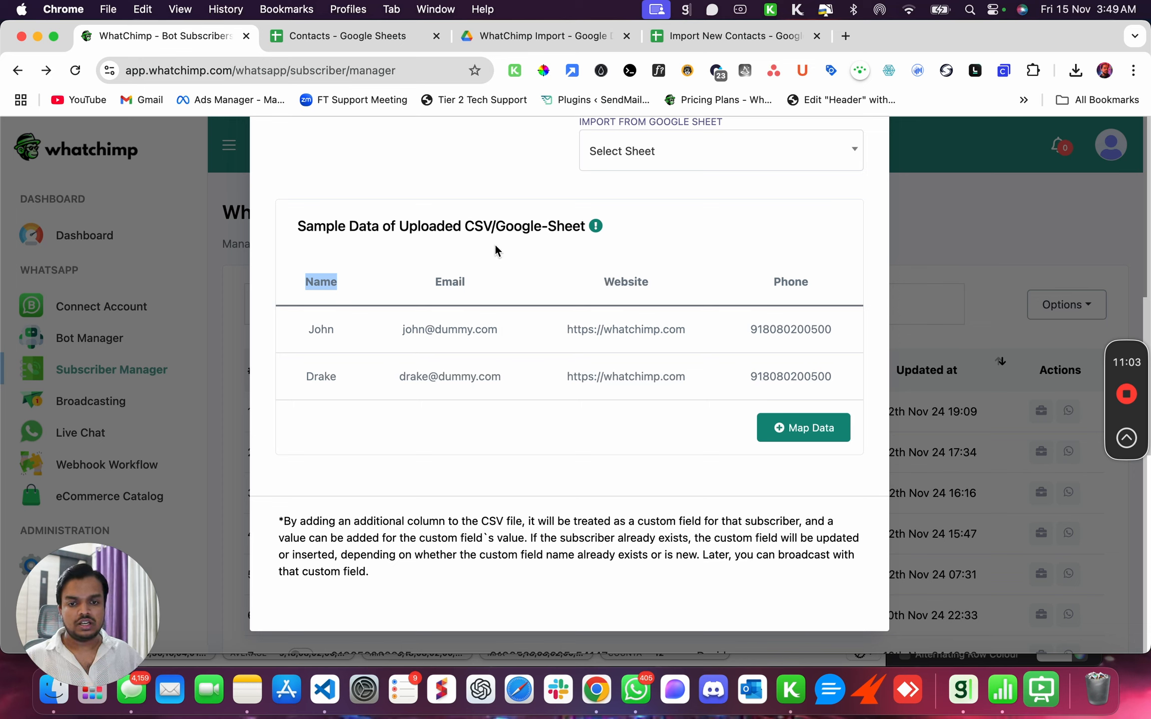
pyautogui.click(338, 284)
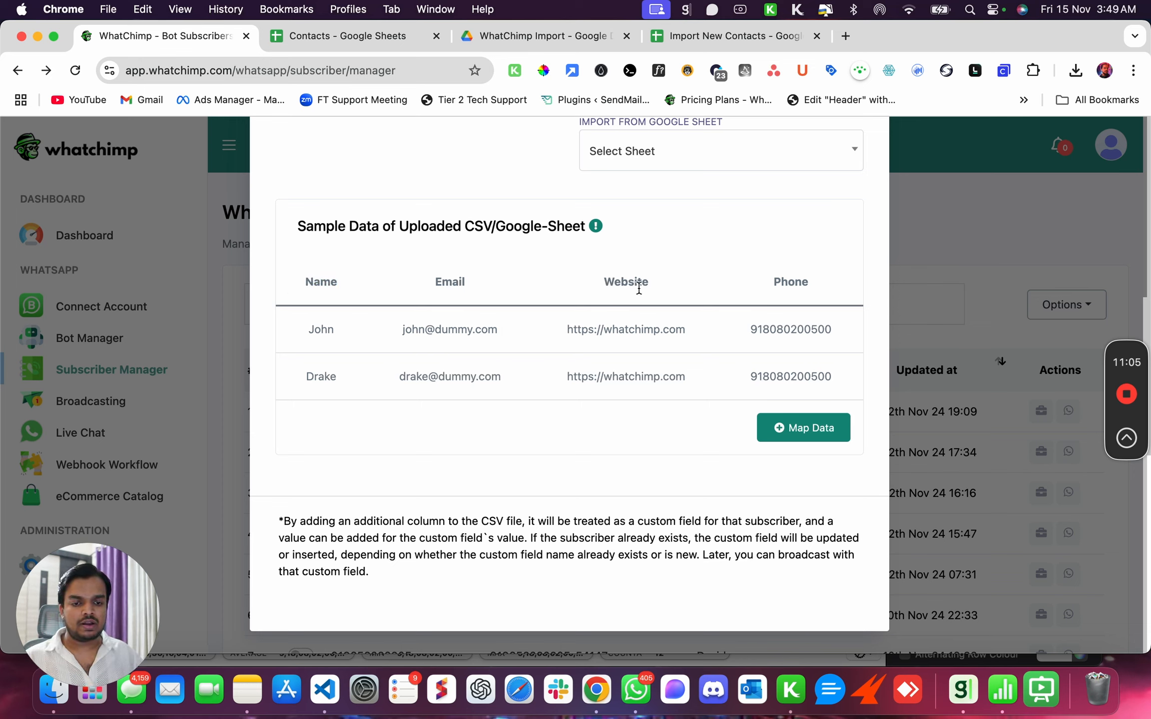
# Step: Check the header row of the Import New Contacts sheet against the column headings in WhatChimp's sample data preview
pyautogui.click(737, 39)
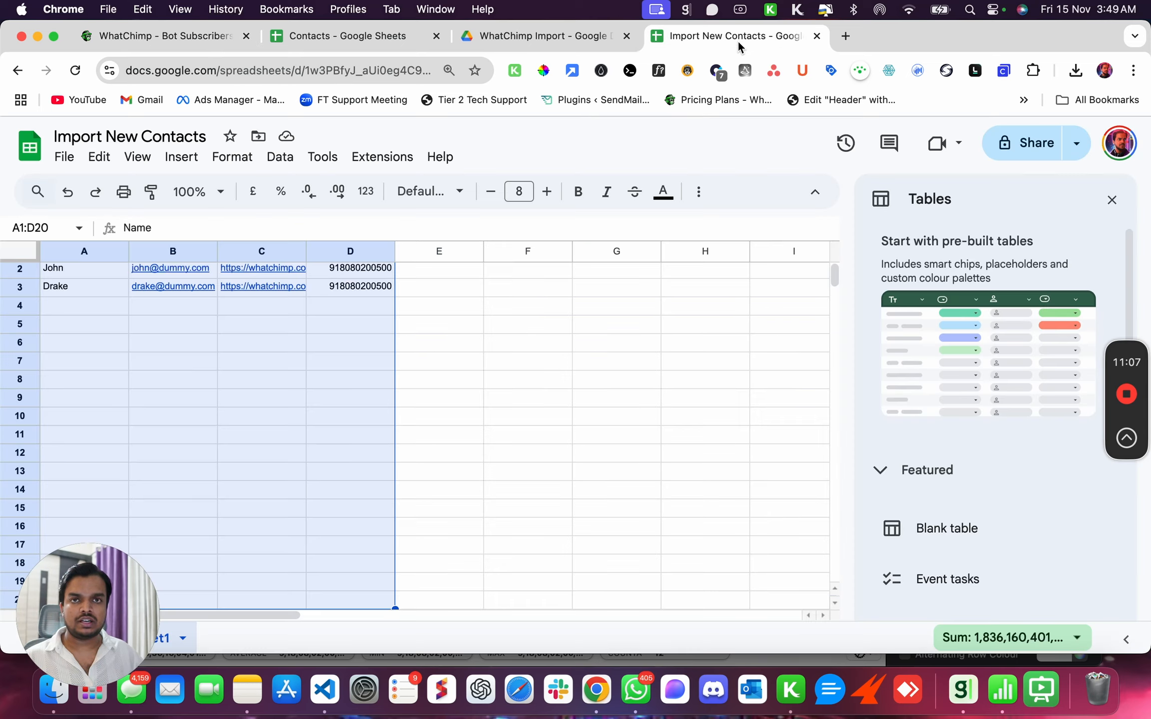
pyautogui.scroll(1, 120, 314)
pyautogui.moveTo(55, 278); pyautogui.dragTo(346, 279)
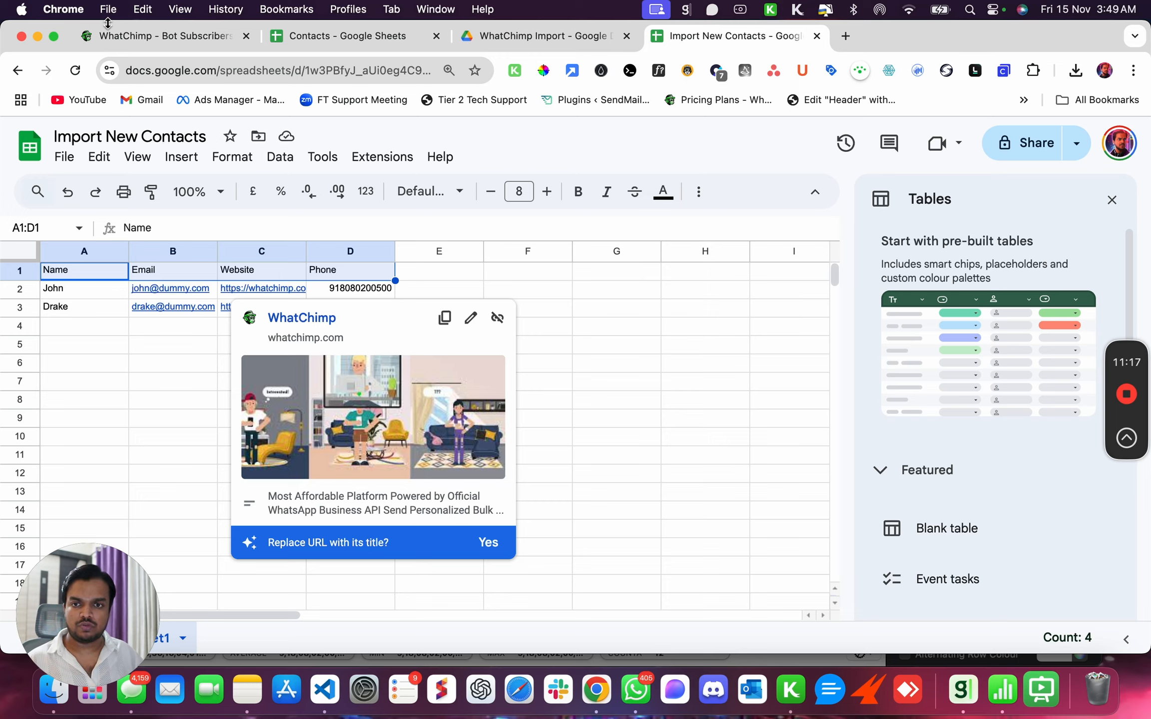
pyautogui.click(118, 37)
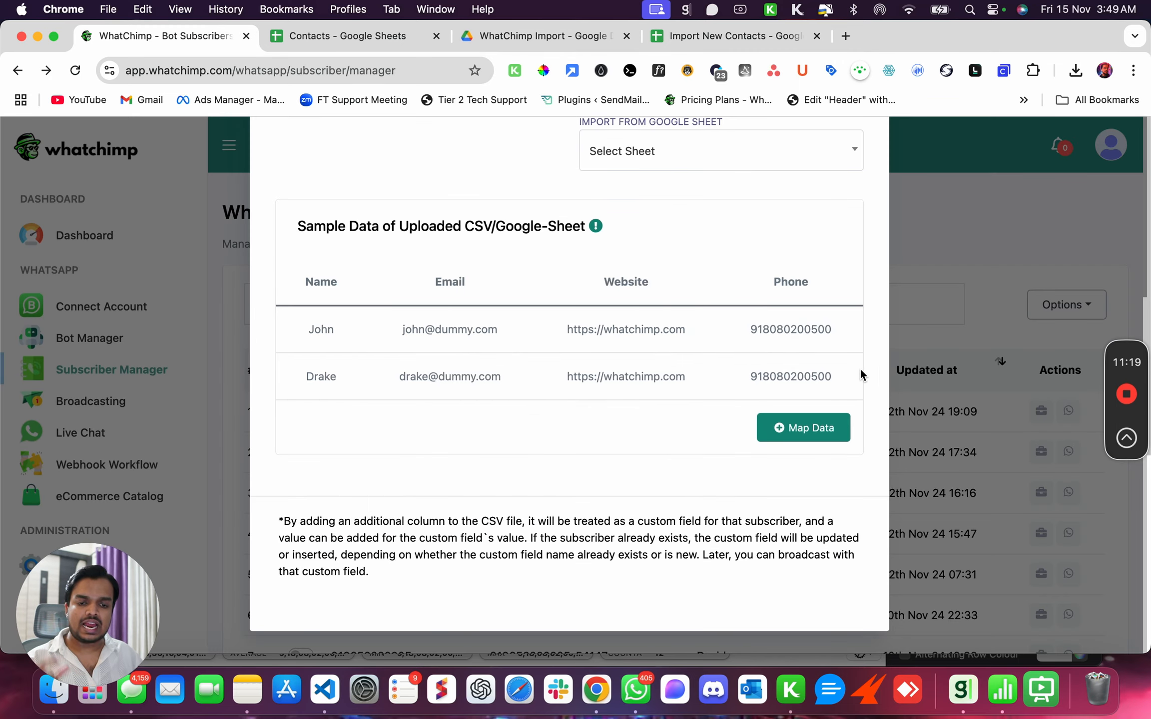
pyautogui.moveTo(296, 283); pyautogui.dragTo(342, 381)
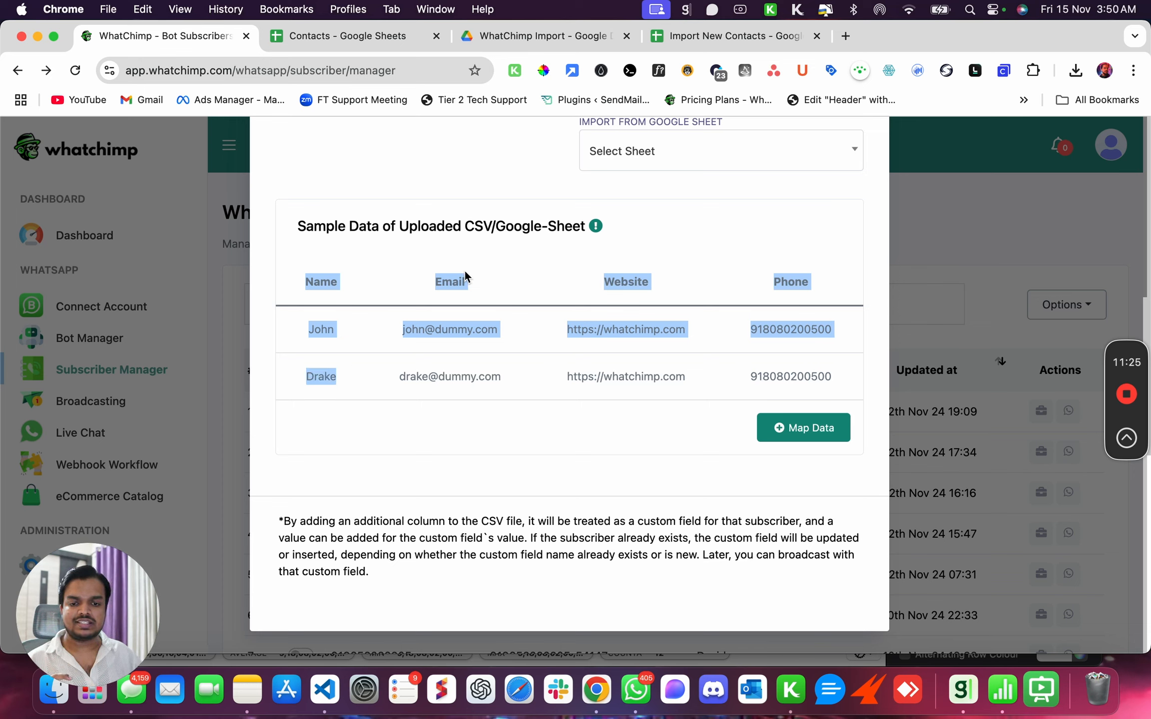
pyautogui.doubleClick(458, 282)
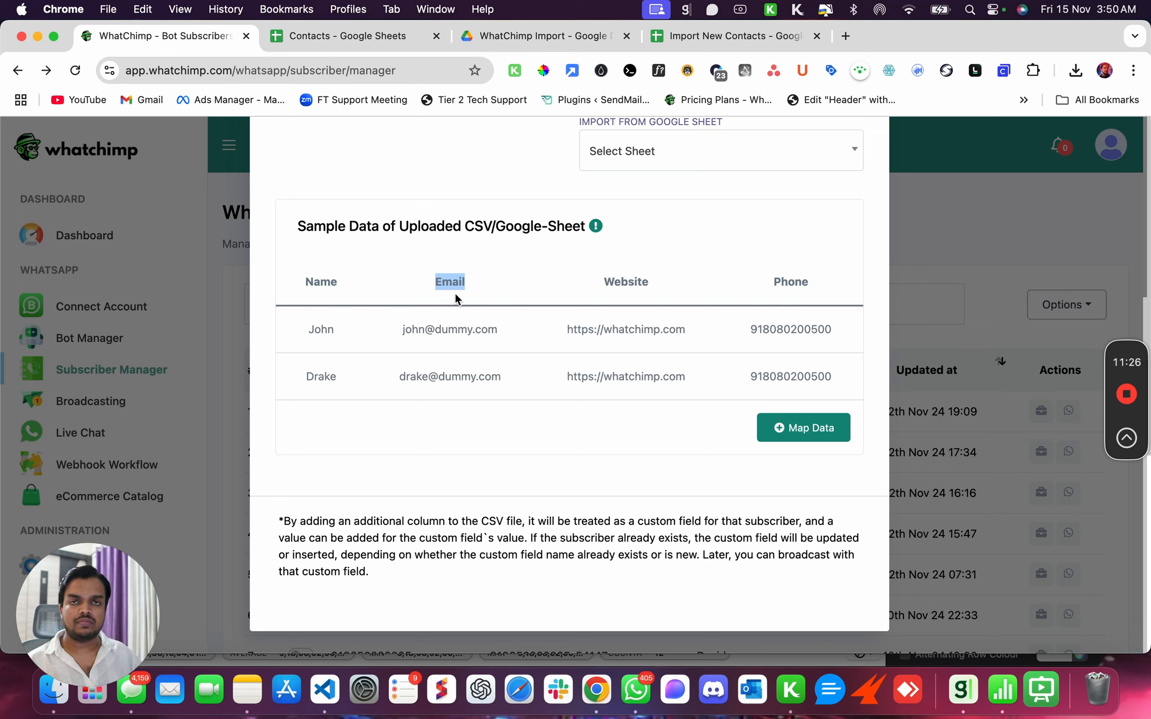
# Step: Examine the Website and Phone headings in the uploaded CSV's sample data
pyautogui.doubleClick(628, 282)
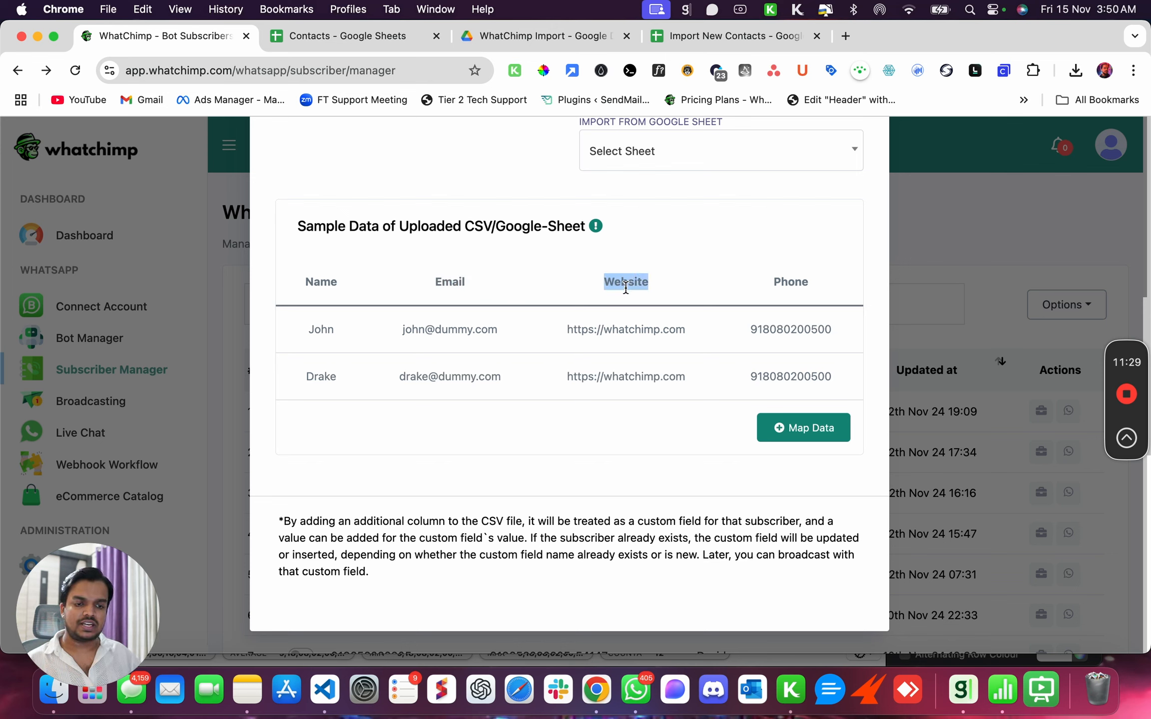
pyautogui.doubleClick(777, 283)
pyautogui.click(797, 366)
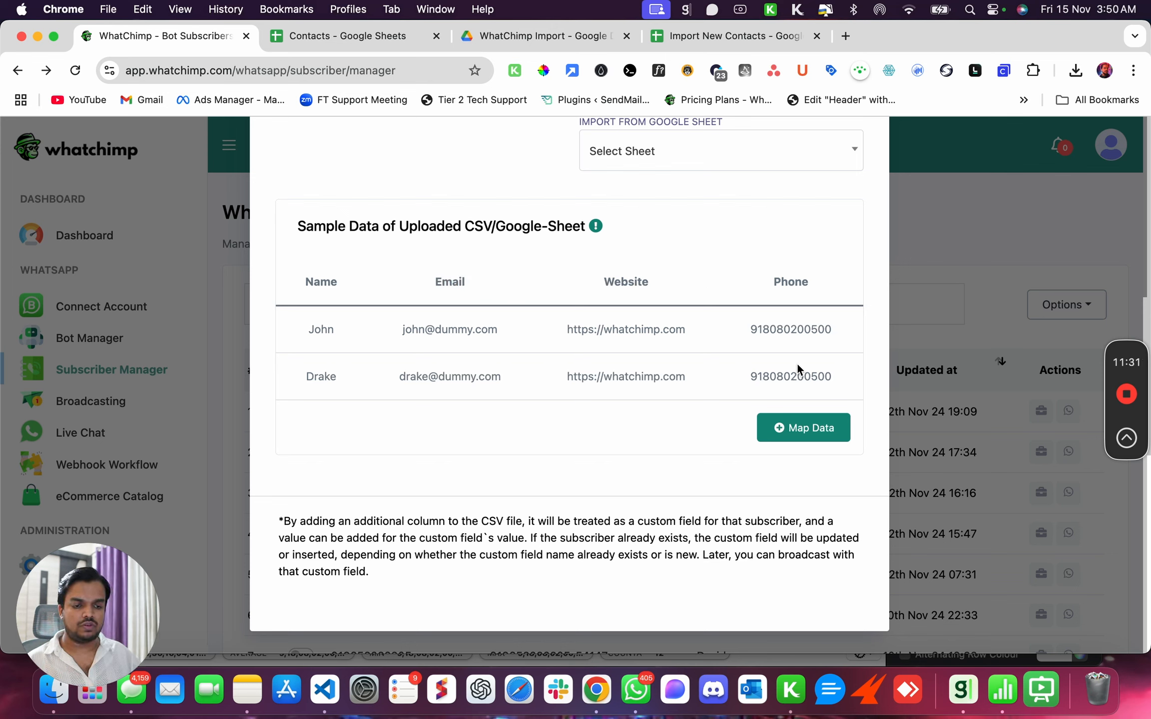
# Step: Add a data mapping row with Name as its file header
pyautogui.click(801, 428)
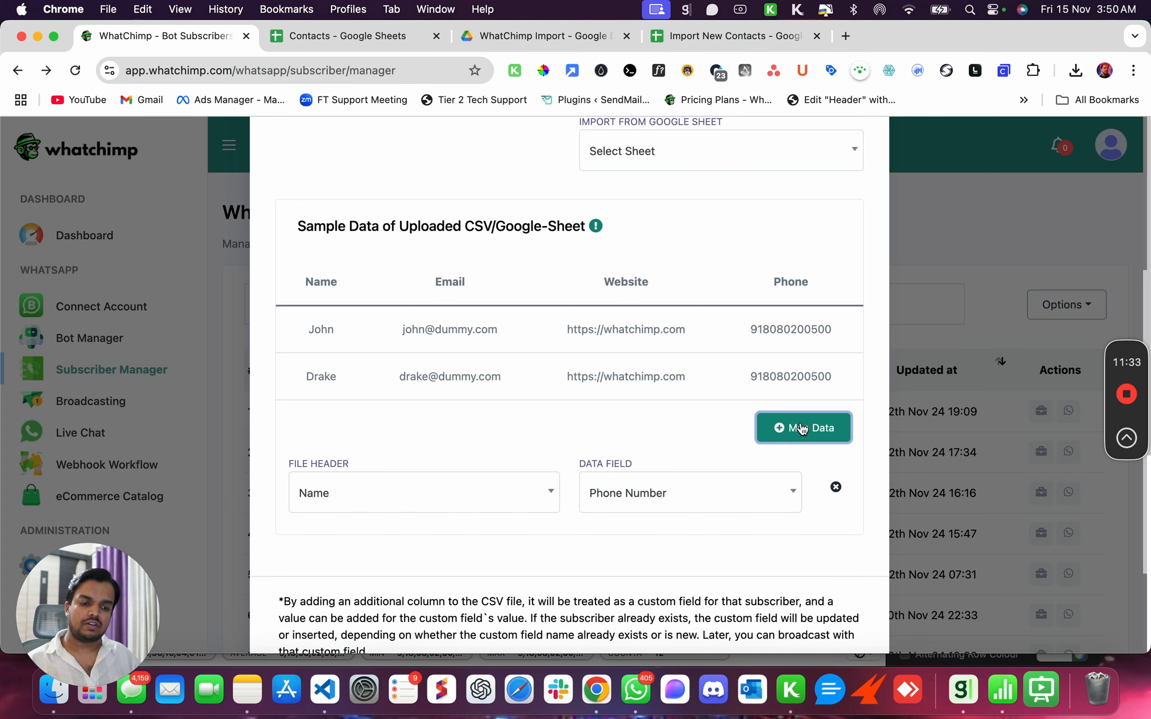
pyautogui.scroll(-3, 774, 409)
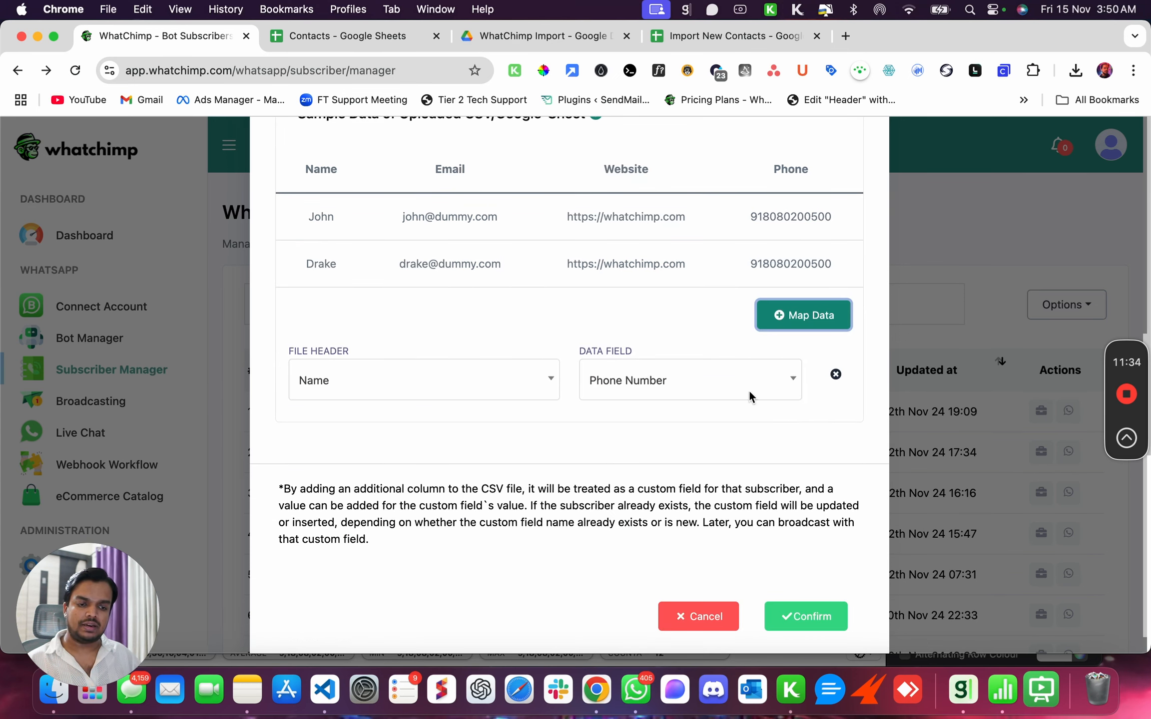
pyautogui.click(452, 393)
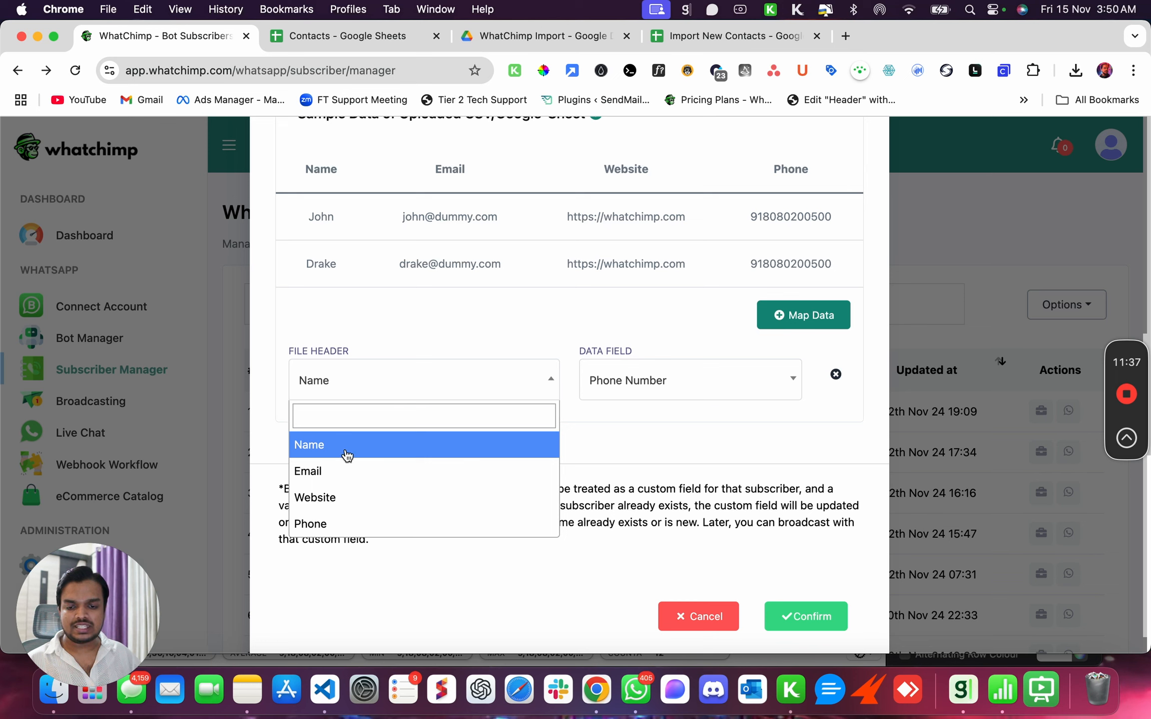
pyautogui.click(318, 451)
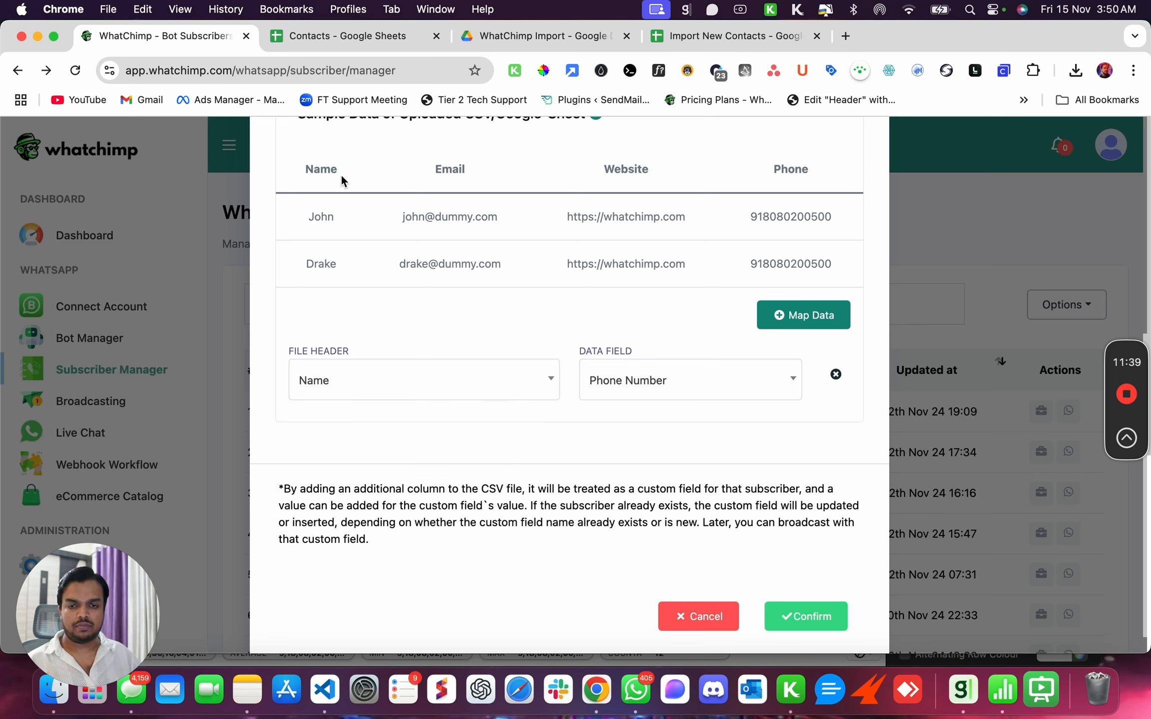
# Step: Look through the available subscriber and custom fields and choose Full Name as the data field for the Name header
pyautogui.click(686, 383)
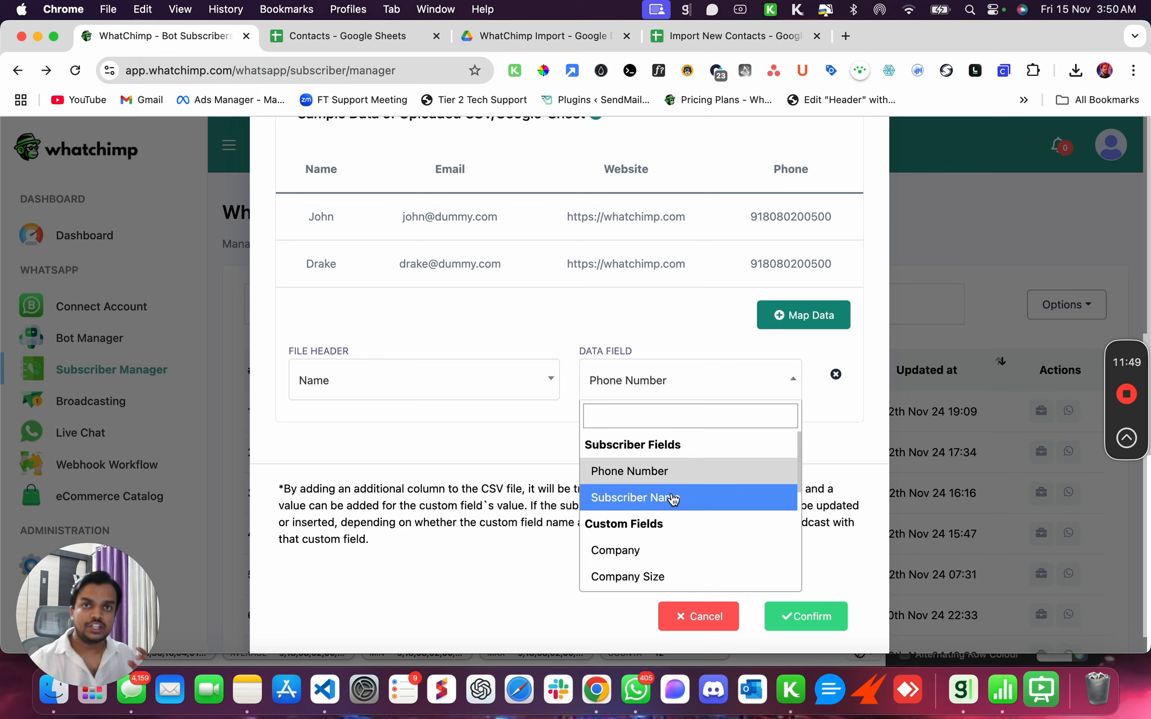
pyautogui.scroll(-2, 673, 498)
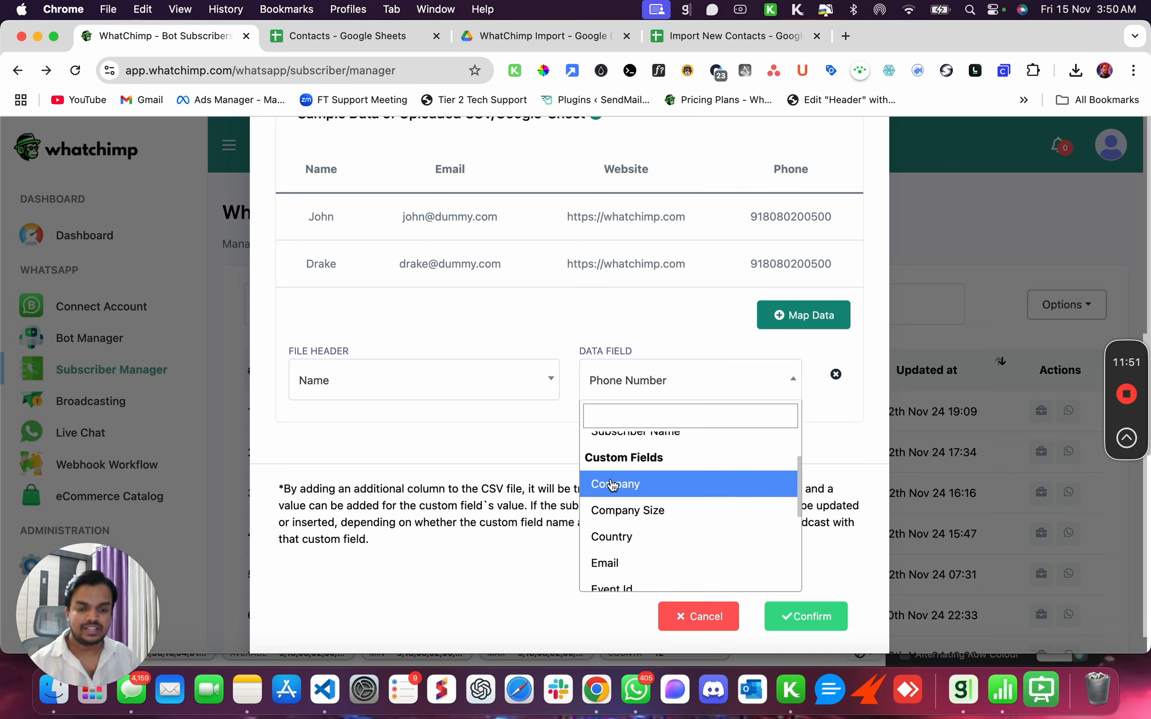
pyautogui.scroll(-3, 612, 485)
pyautogui.scroll(-4, 651, 564)
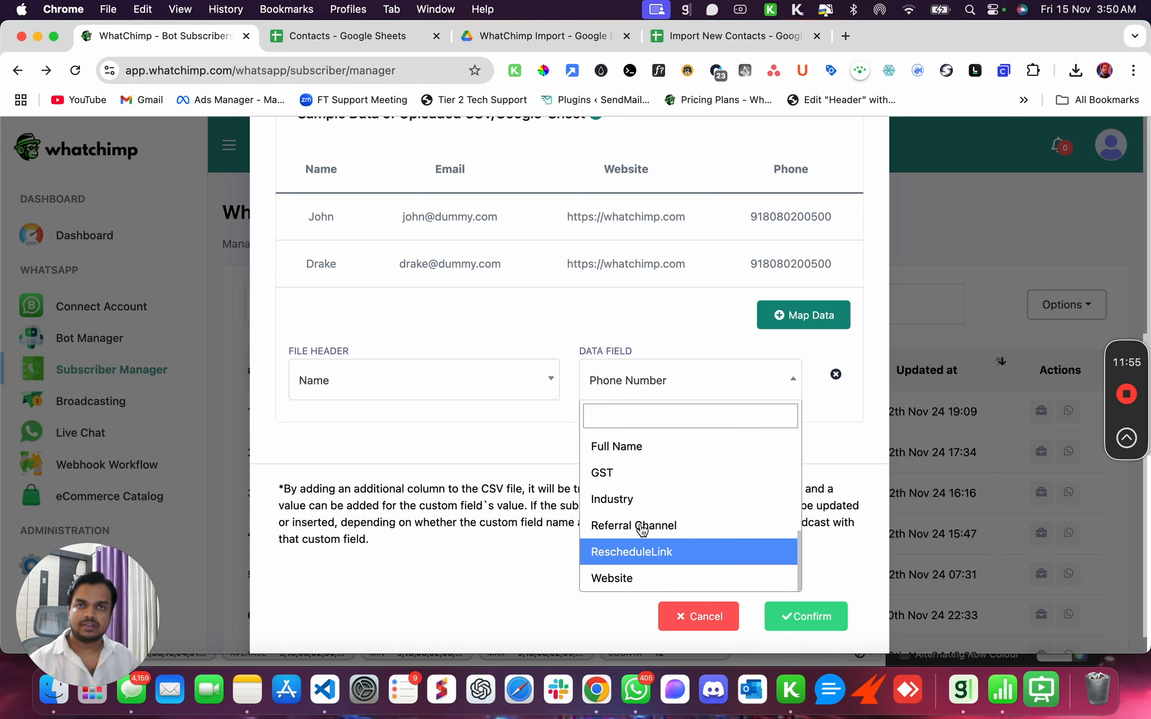
pyautogui.scroll(1, 680, 488)
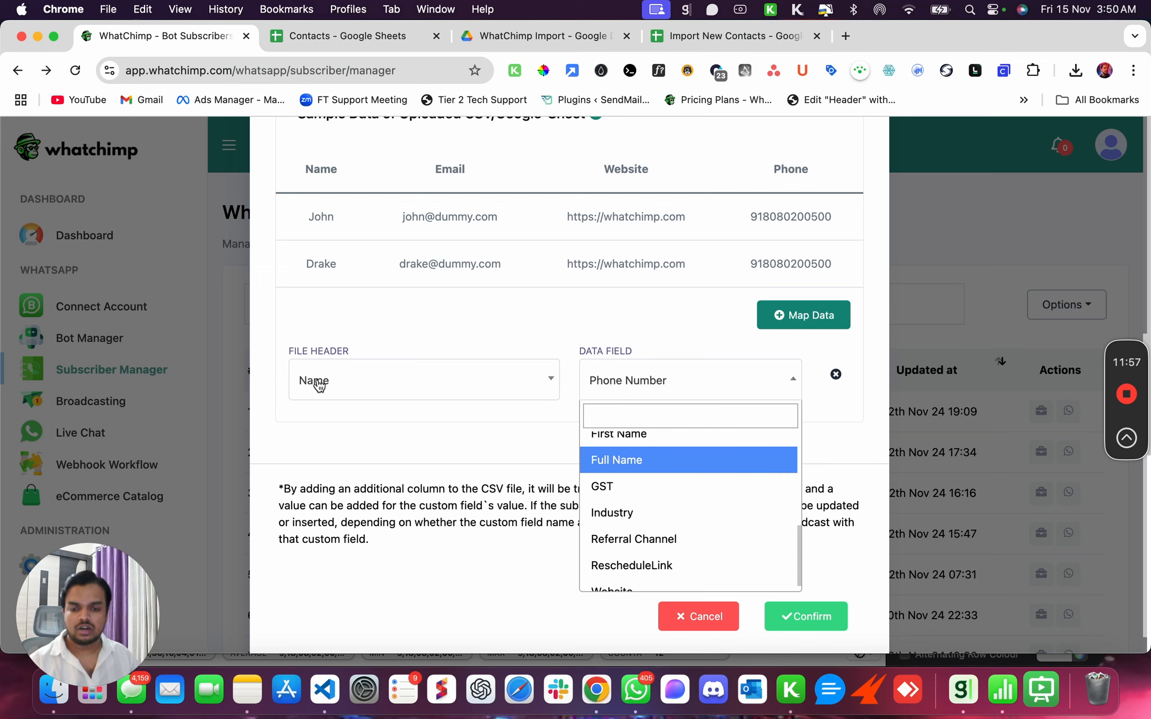
pyautogui.scroll(3, 641, 488)
pyautogui.scroll(-2, 640, 487)
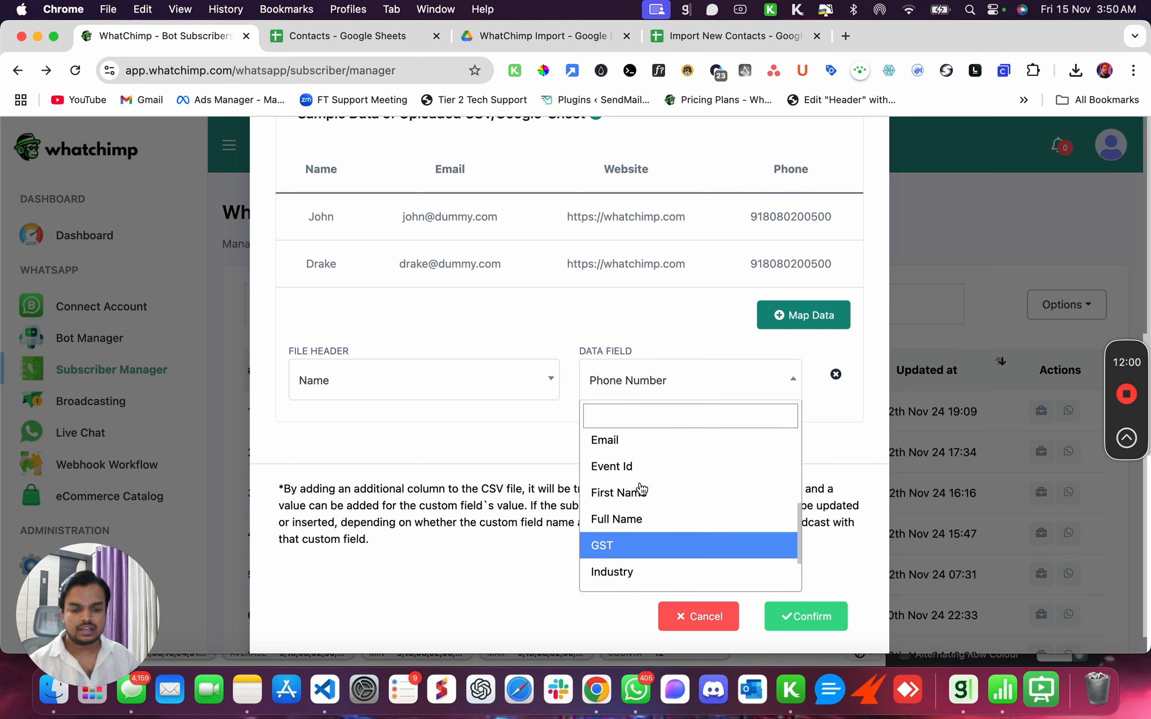
pyautogui.click(639, 520)
# Step: Set the Name header's data field to Subscriber Name
pyautogui.click(668, 382)
pyautogui.scroll(3, 644, 489)
pyautogui.scroll(2, 644, 489)
pyautogui.click(685, 492)
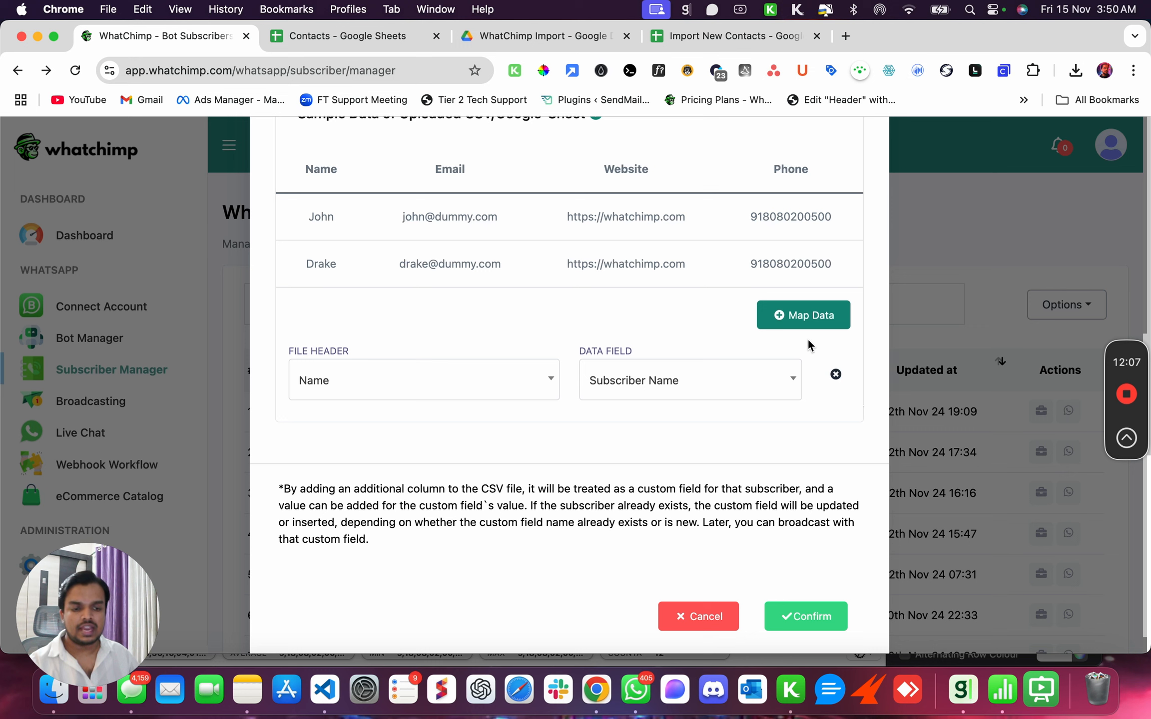
# Step: Add a second mapping row that links the Email file header to the Email custom field
pyautogui.click(789, 325)
pyautogui.click(464, 456)
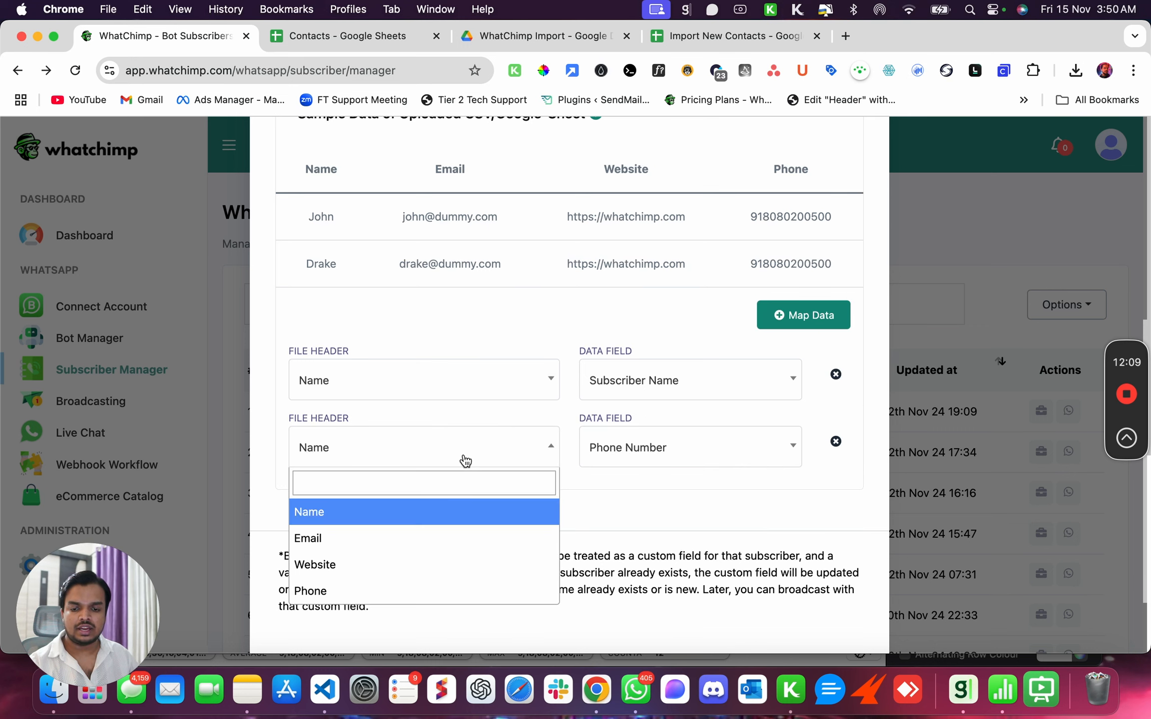
pyautogui.click(434, 538)
pyautogui.click(639, 452)
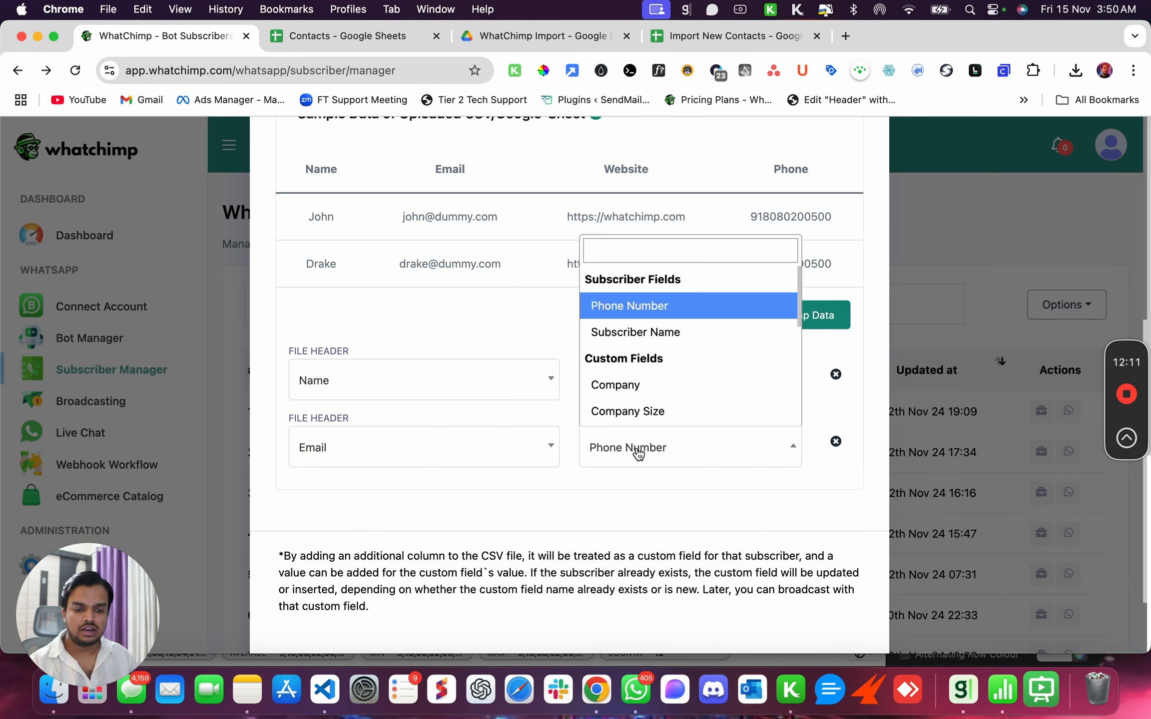
pyautogui.scroll(-3, 654, 352)
pyautogui.click(645, 354)
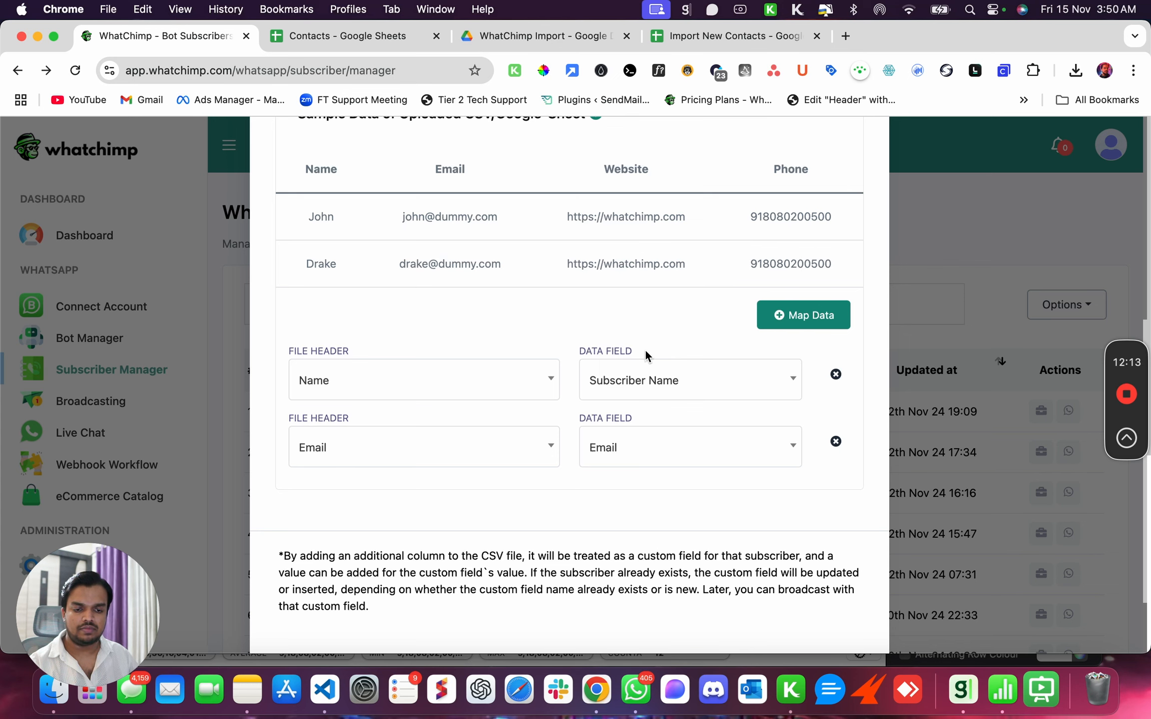
# Step: Add a third mapping row that links the Phone file header to the Phone Number subscriber field
pyautogui.click(783, 325)
pyautogui.click(395, 518)
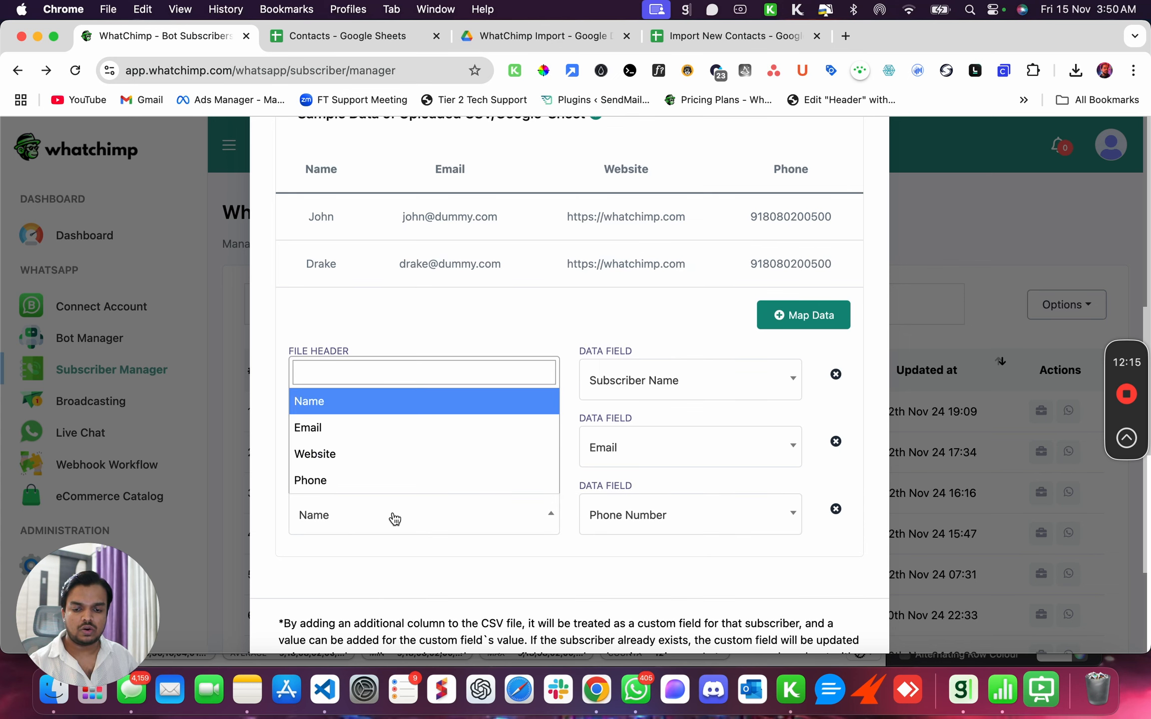
pyautogui.click(379, 479)
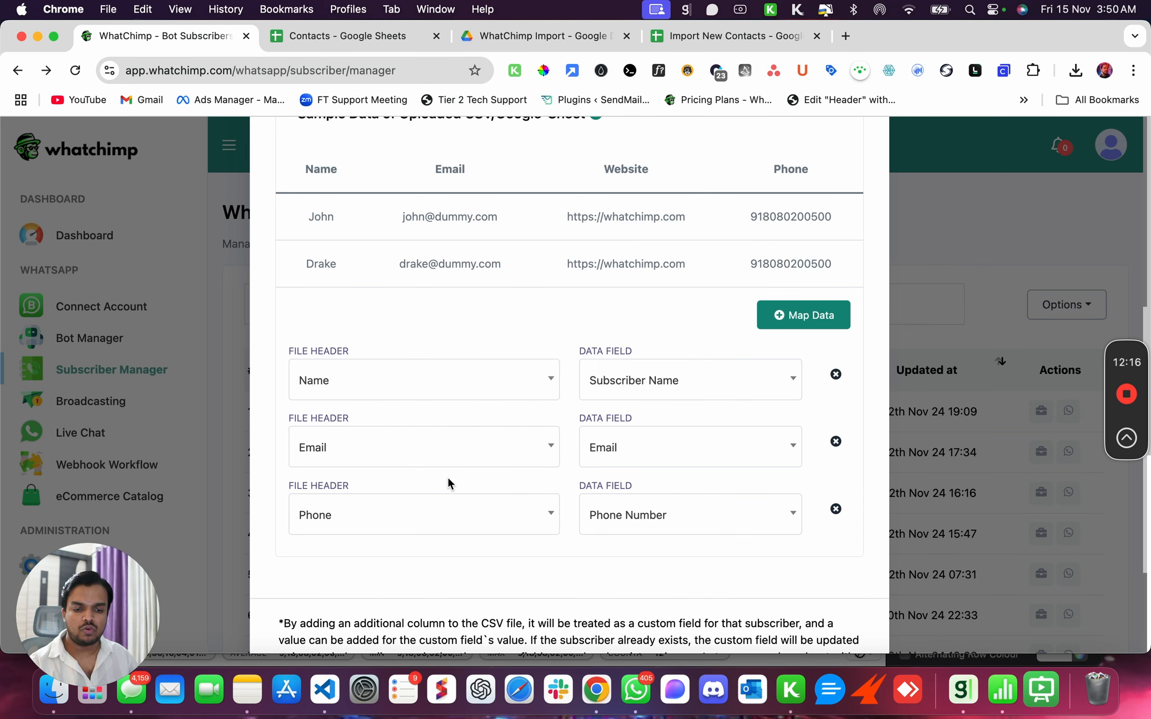
pyautogui.click(612, 514)
pyautogui.click(662, 375)
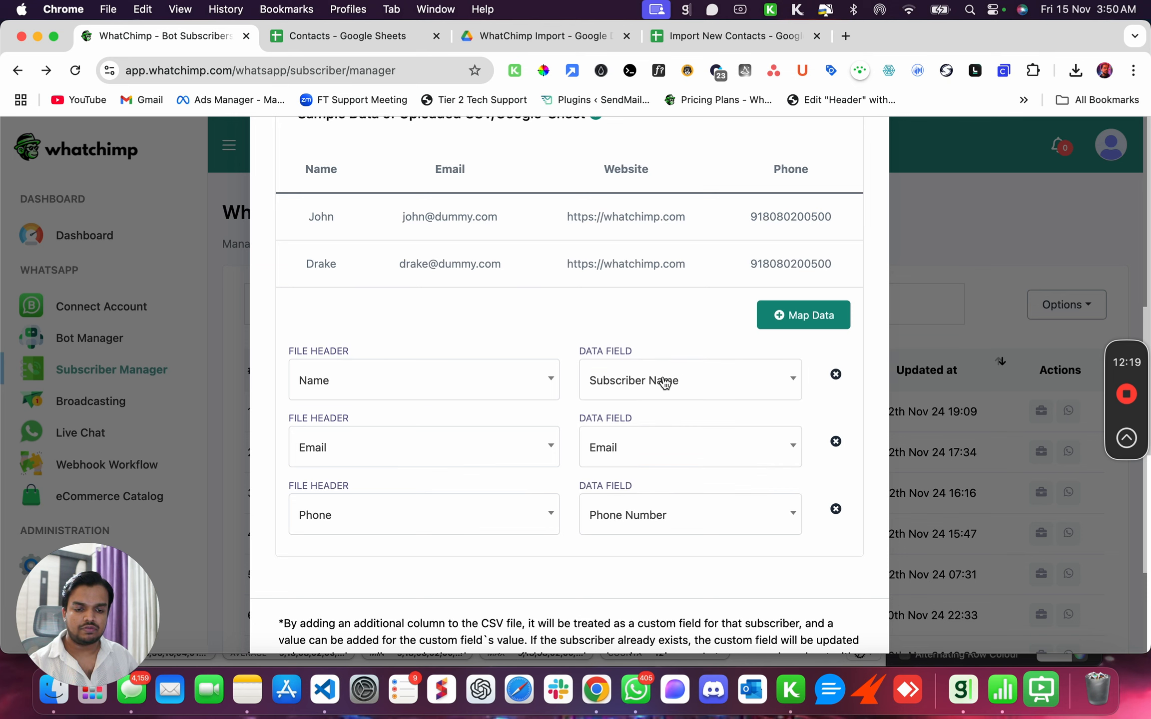
# Step: Add a fourth mapping row that links the Website file header to the Website custom field
pyautogui.click(803, 330)
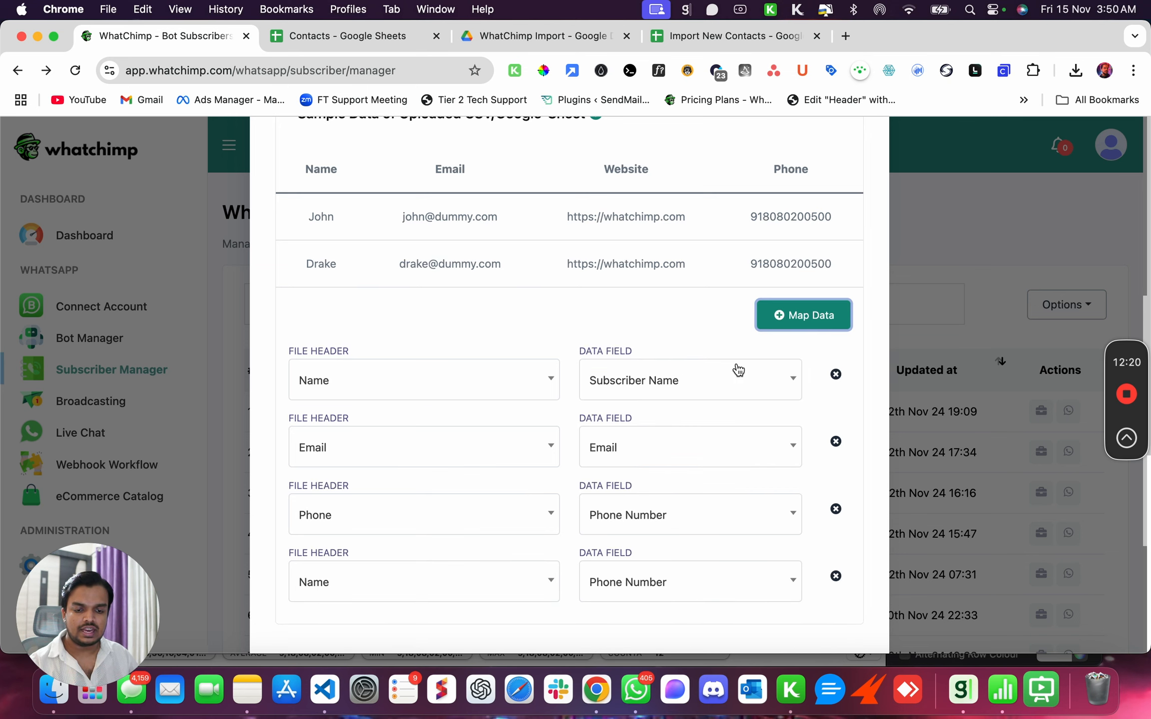
pyautogui.click(424, 588)
pyautogui.click(361, 525)
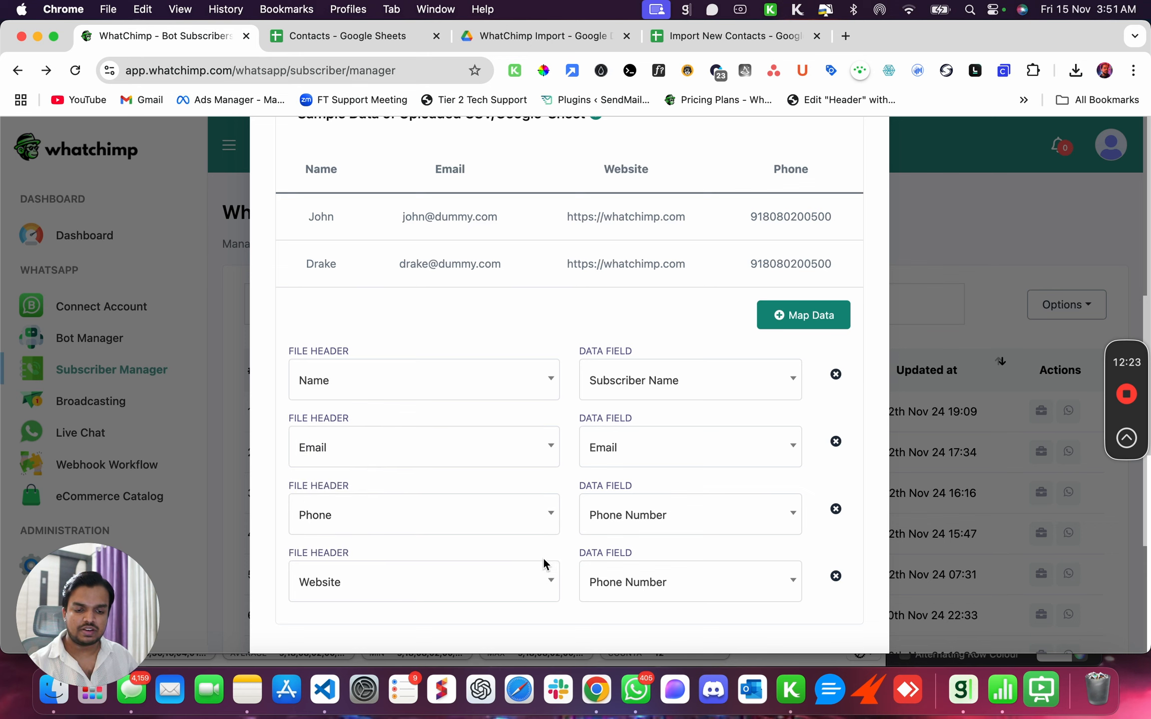
pyautogui.click(649, 589)
pyautogui.scroll(-5, 647, 530)
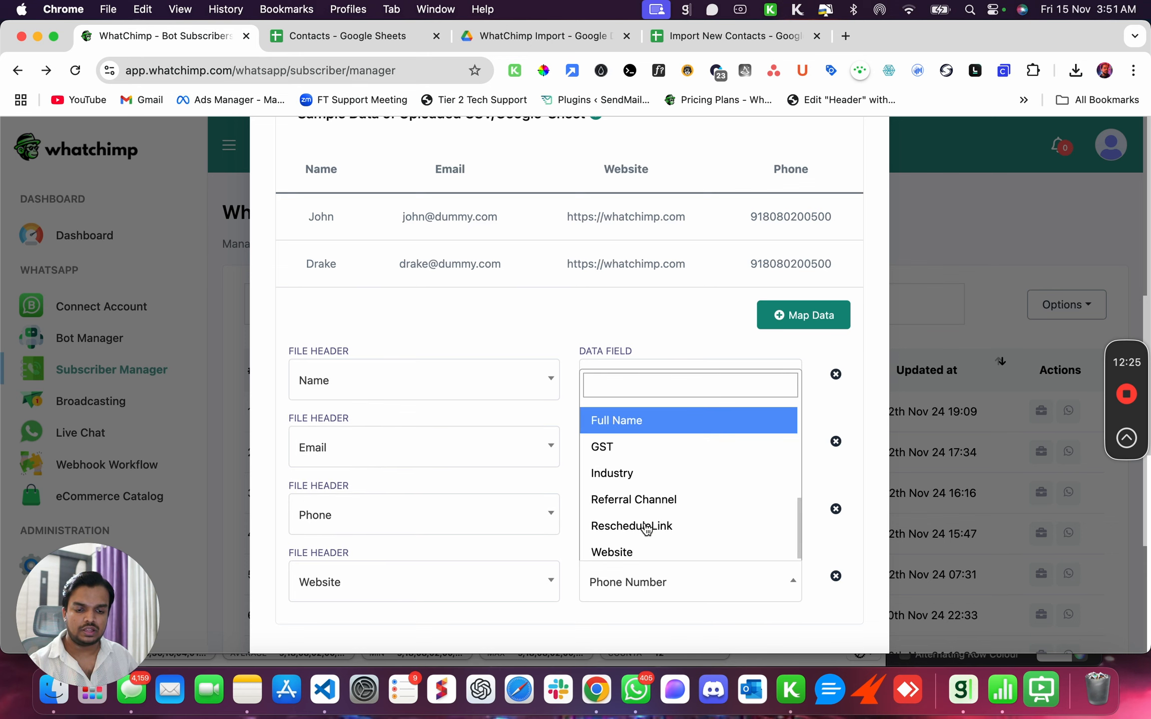
pyautogui.click(632, 549)
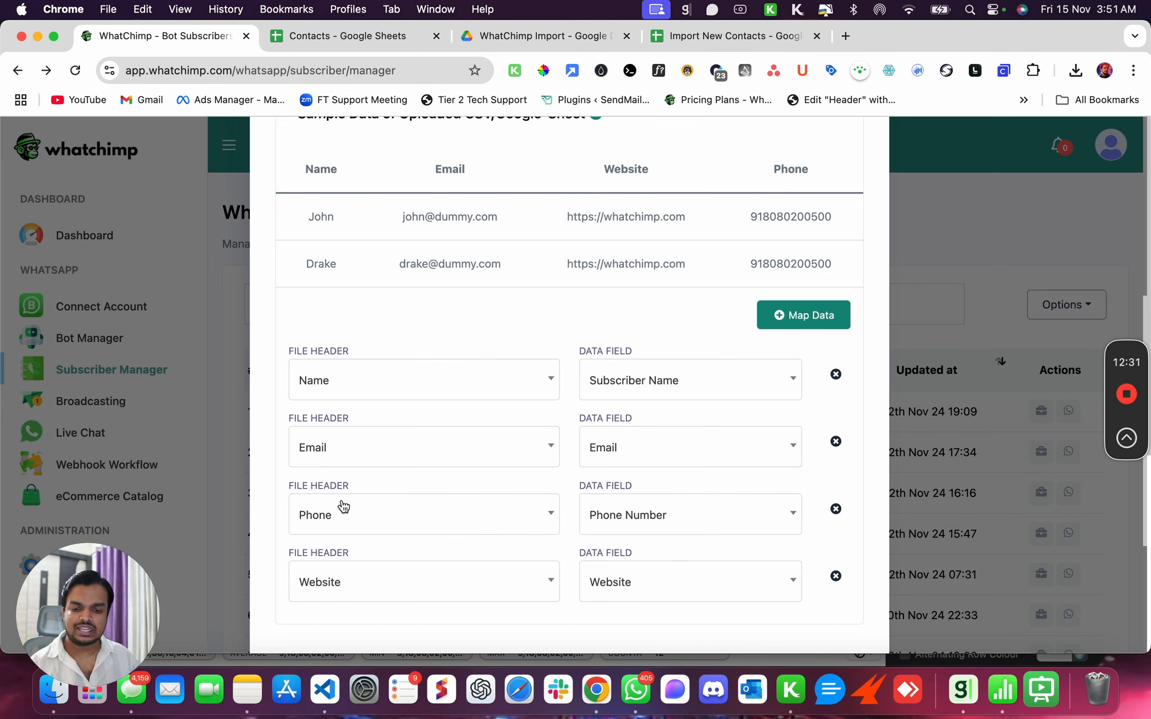
# Step: Check the mappings against the Import New Contacts sheet and confirm the contact import in WhatChimp
pyautogui.click(670, 44)
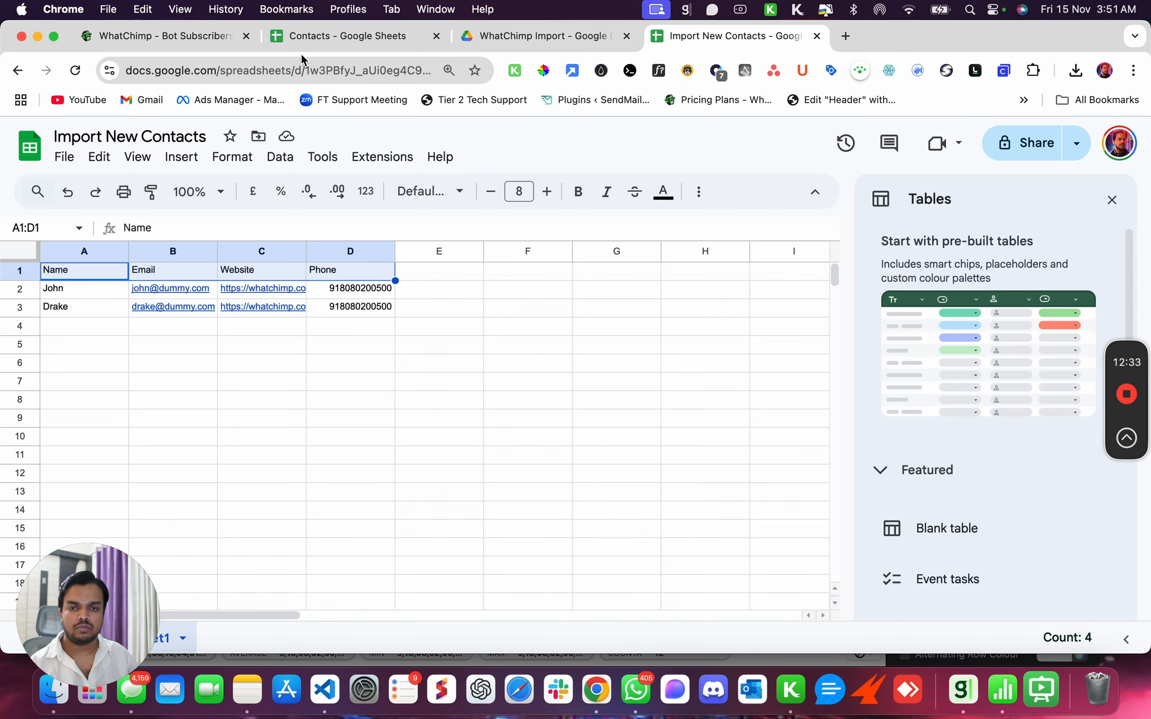
pyautogui.click(175, 44)
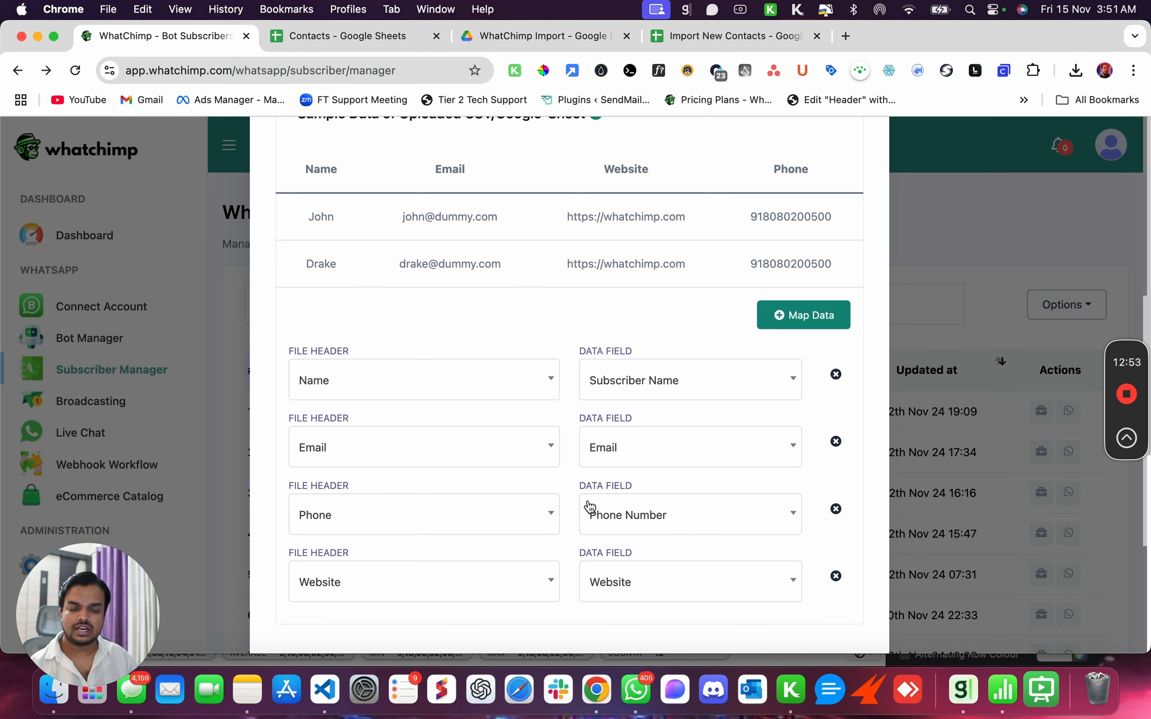
pyautogui.scroll(-5, 589, 564)
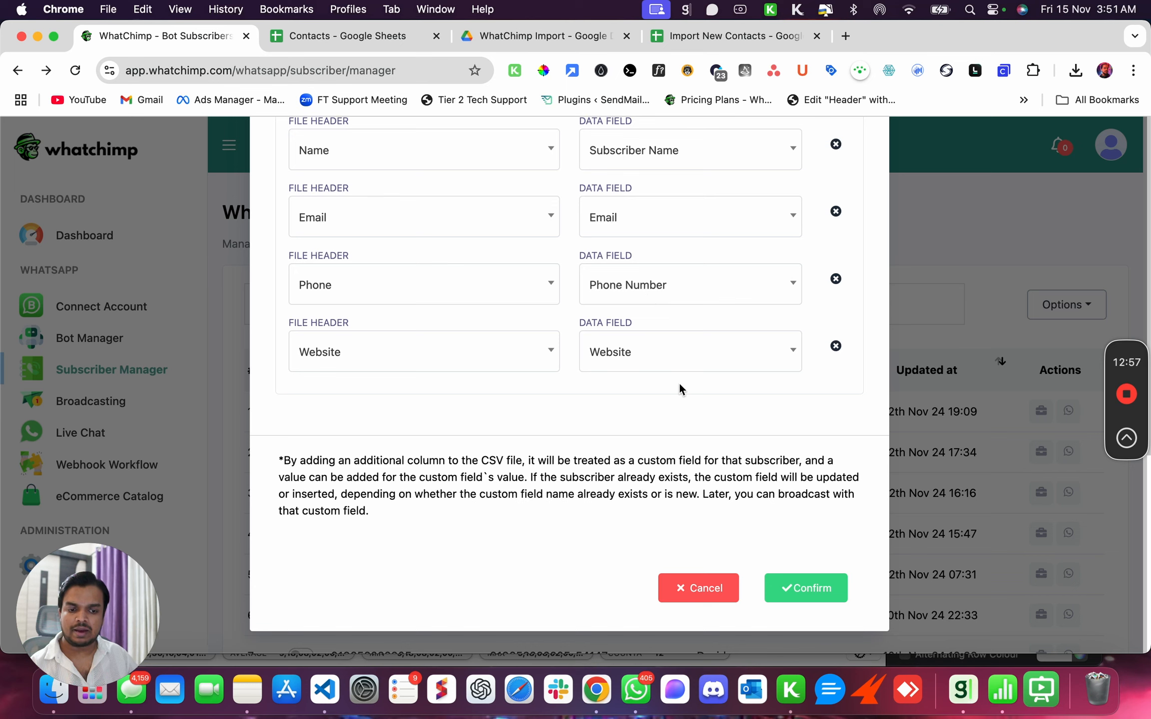
pyautogui.click(803, 590)
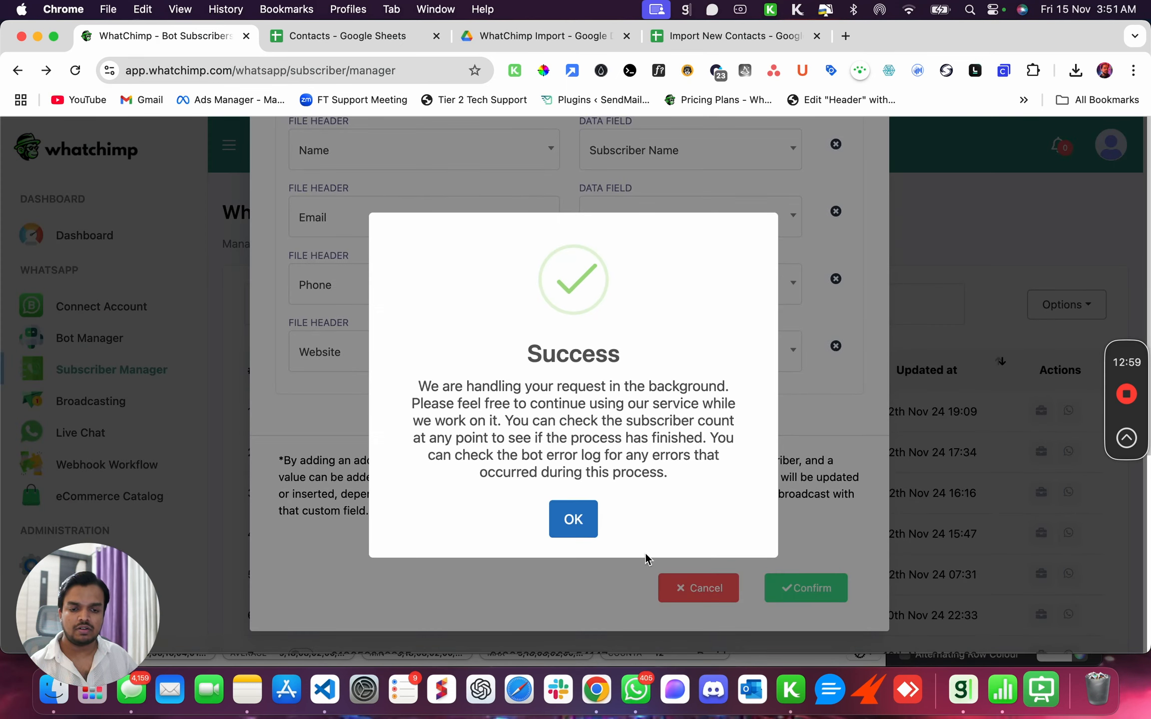
pyautogui.click(568, 519)
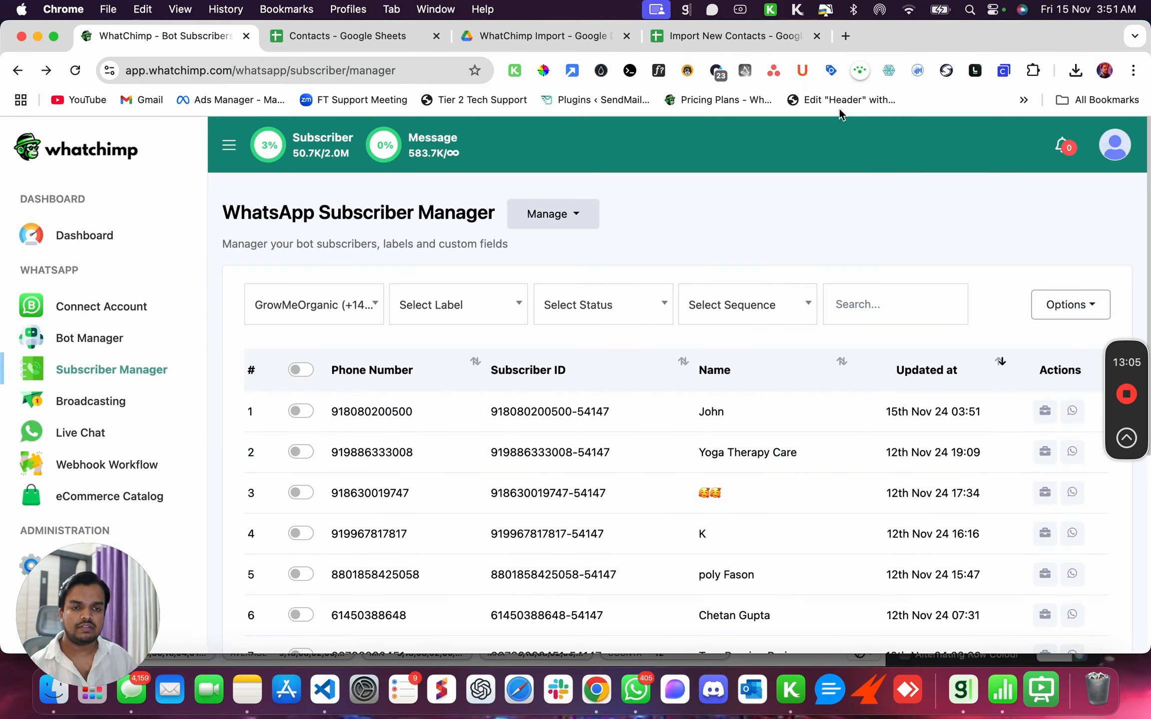
# Step: Compare the contact rows in the Import New Contacts sheet with WhatChimp's subscriber list and reload the list
pyautogui.click(730, 38)
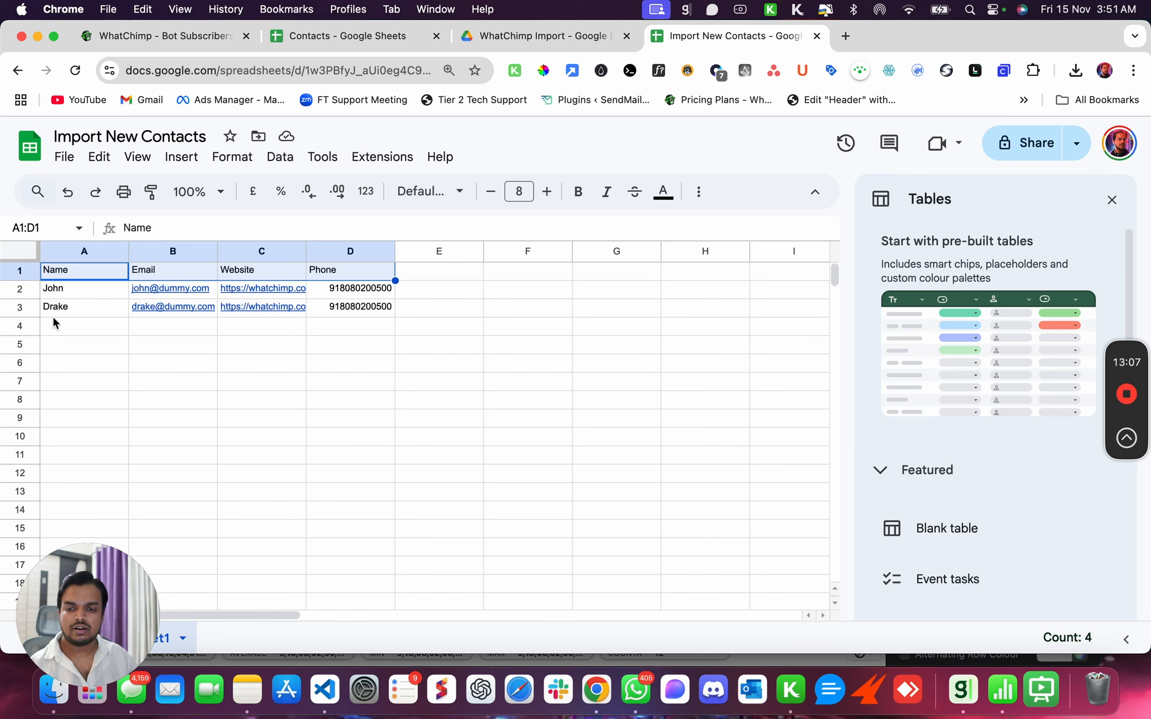
pyautogui.moveTo(53, 296); pyautogui.dragTo(77, 333)
pyautogui.click(293, 324)
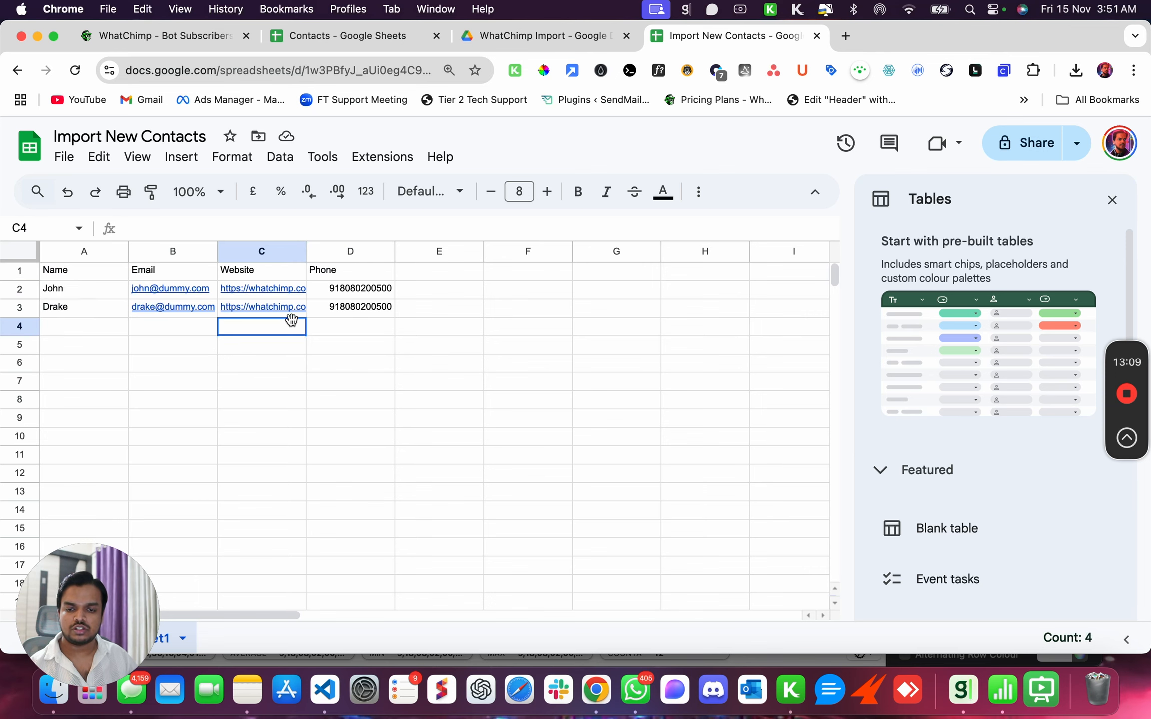
pyautogui.click(164, 36)
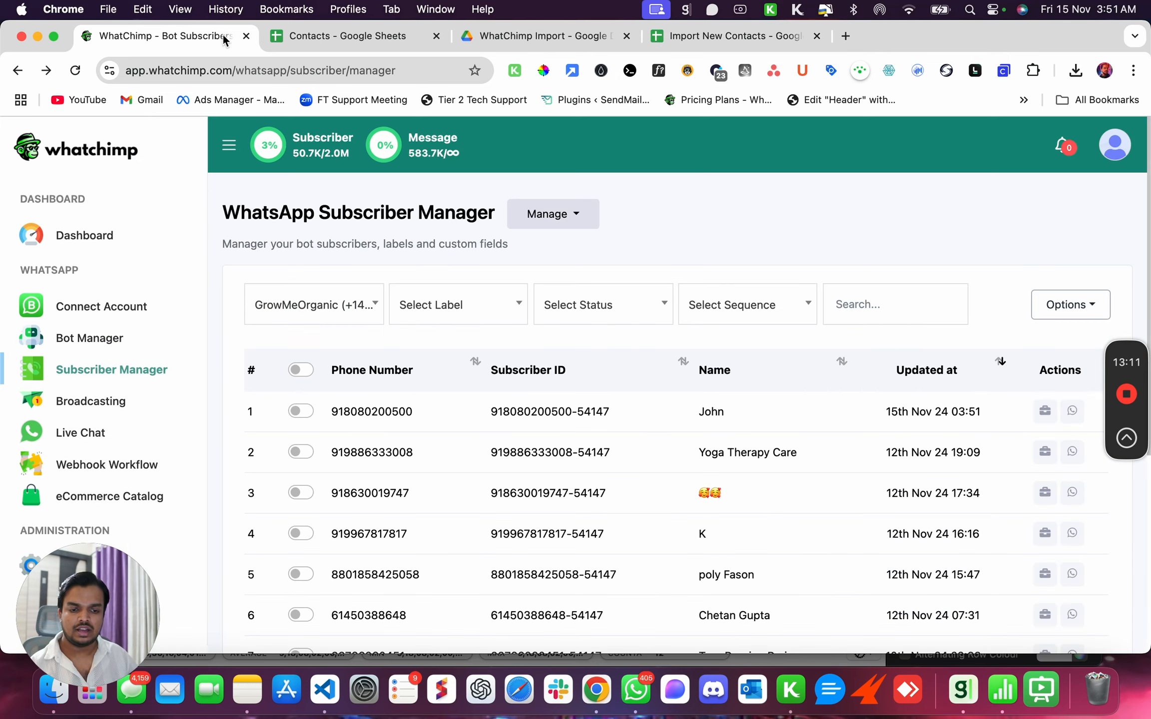
pyautogui.moveTo(491, 411); pyautogui.dragTo(609, 411)
pyautogui.click(75, 70)
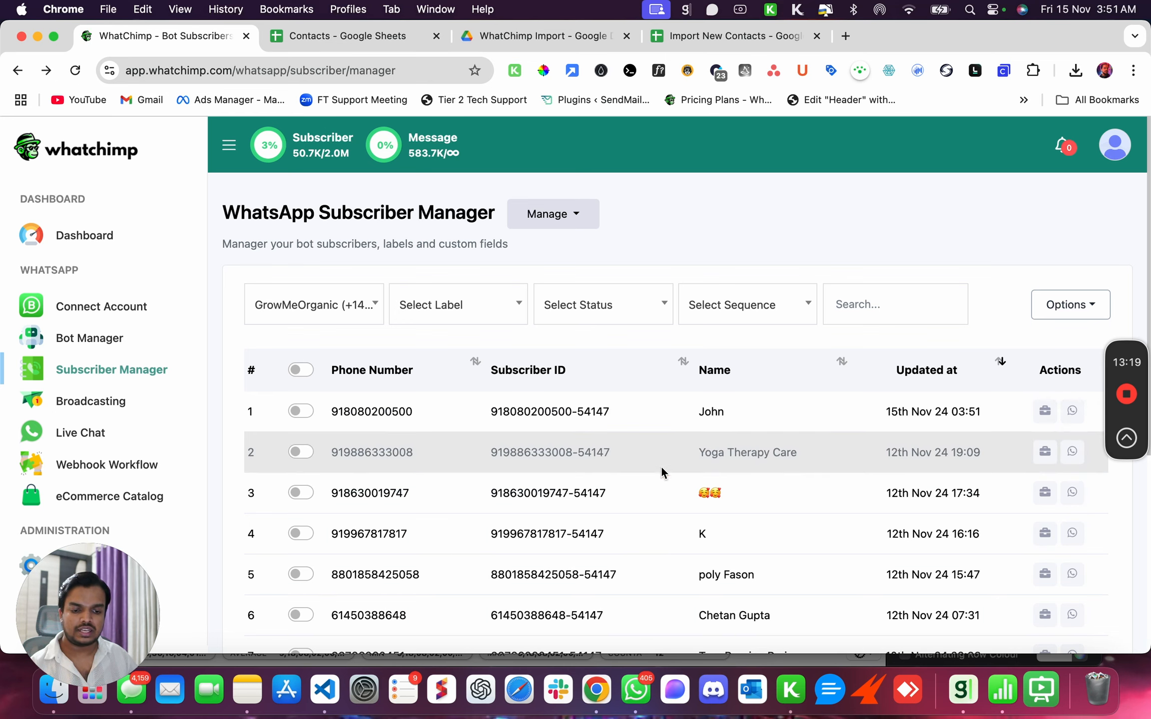
# Step: Examine the phone numbers and full rows of both contacts in the Import New Contacts sheet
pyautogui.click(701, 39)
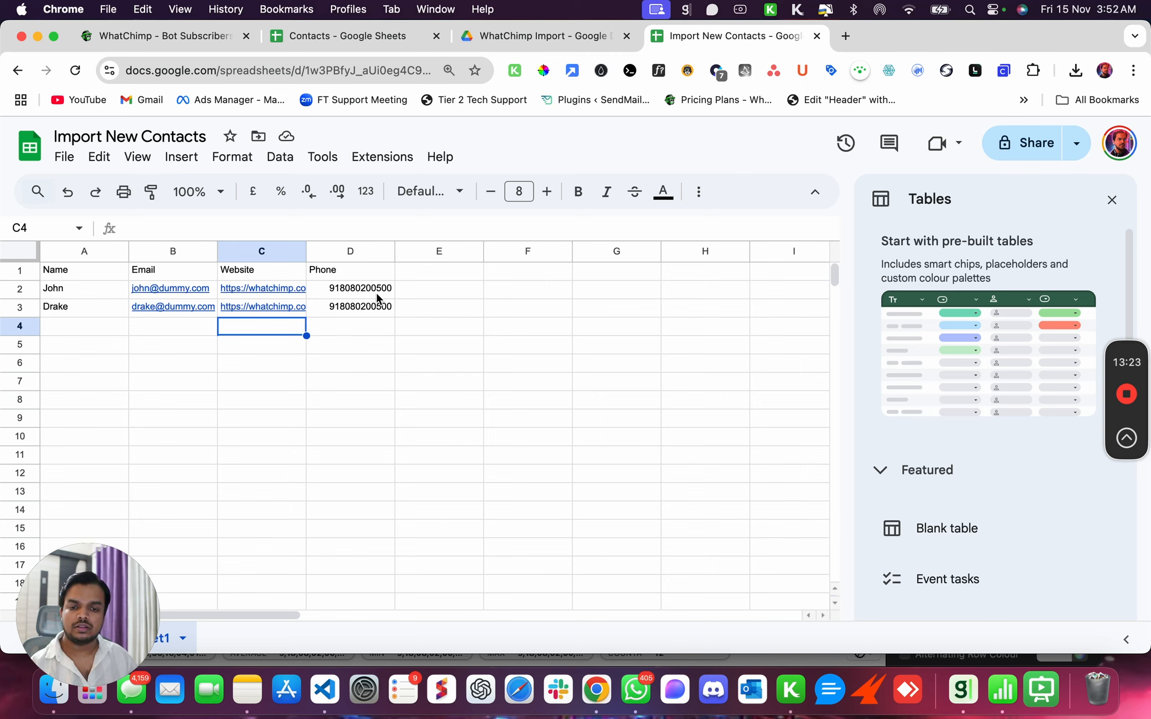
pyautogui.moveTo(340, 290); pyautogui.dragTo(344, 307)
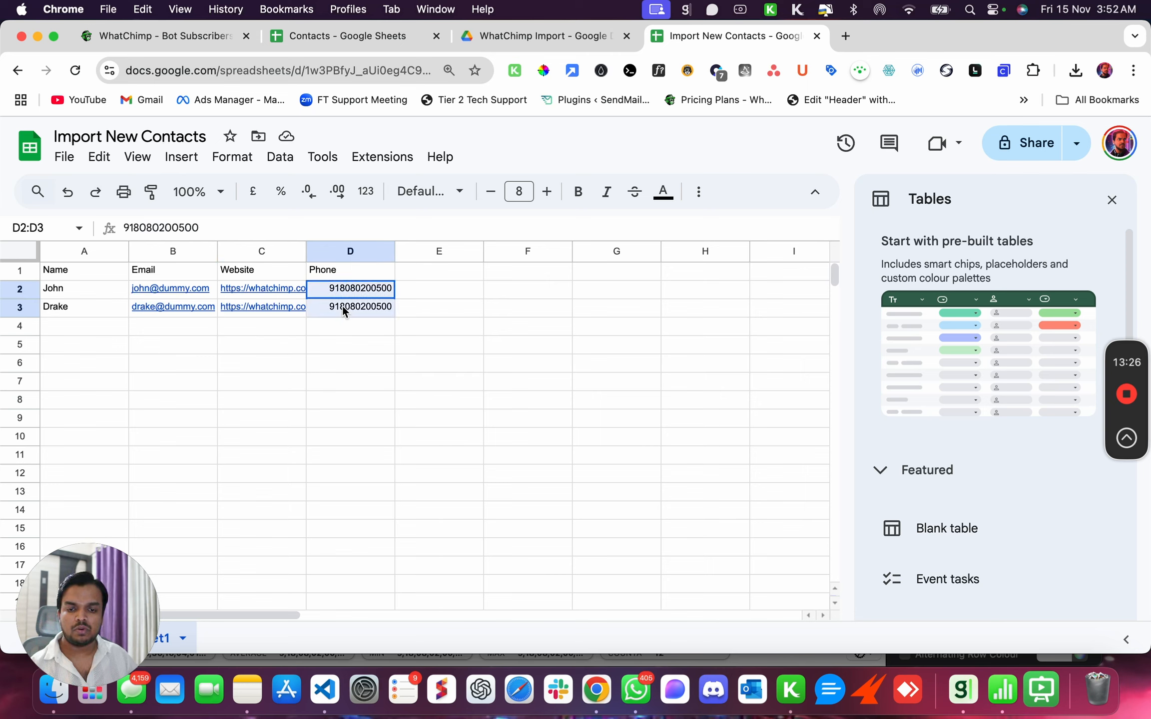
pyautogui.click(385, 292)
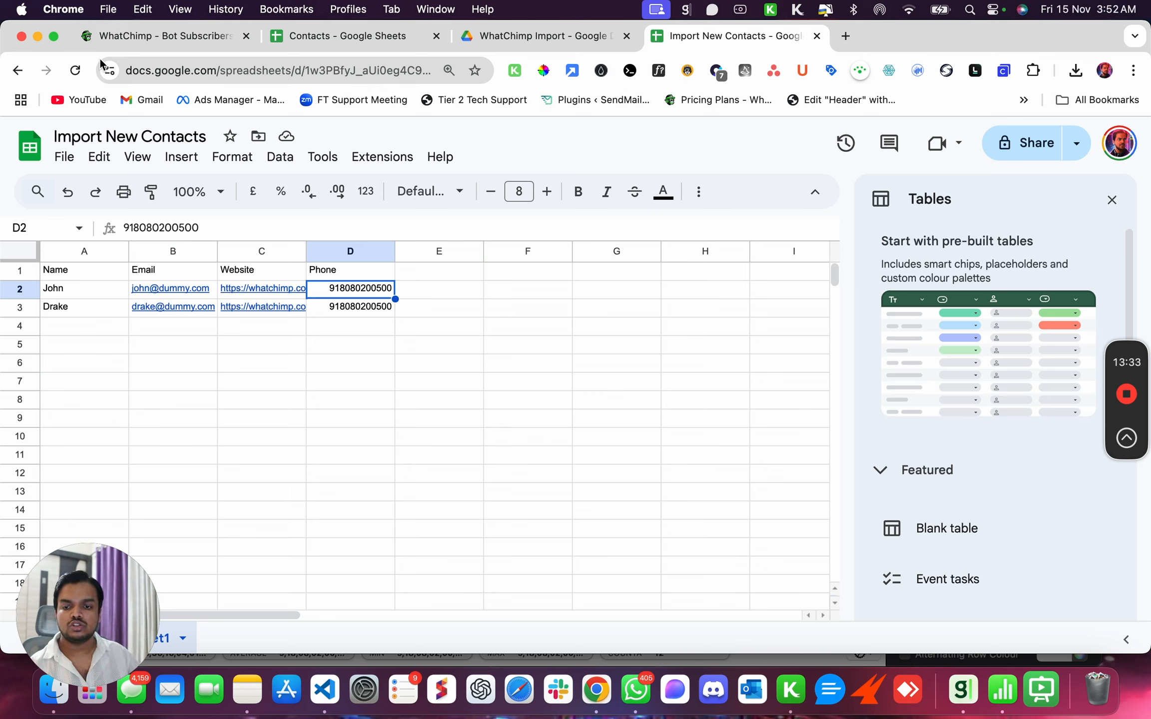
pyautogui.moveTo(59, 290); pyautogui.dragTo(387, 293)
pyautogui.moveTo(98, 316); pyautogui.dragTo(373, 309)
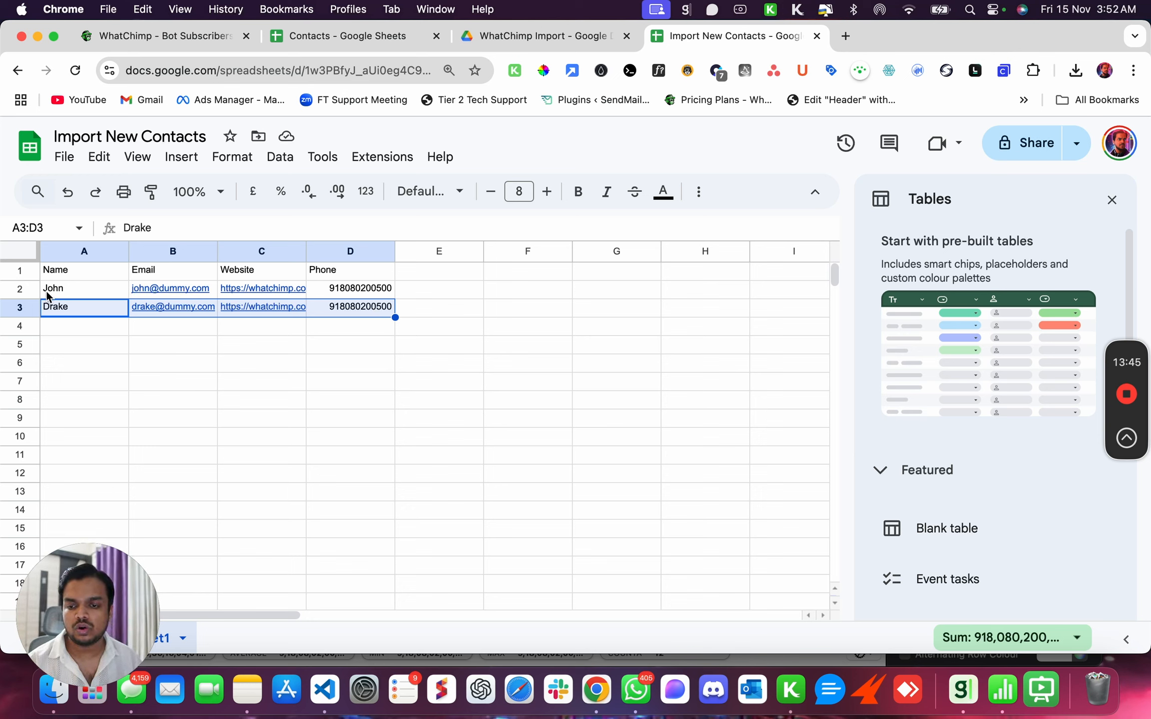
# Step: Compare both contact rows in the Import New Contacts sheet with the phone number of the first subscriber in WhatChimp
pyautogui.moveTo(48, 290); pyautogui.dragTo(355, 308)
pyautogui.click(203, 30)
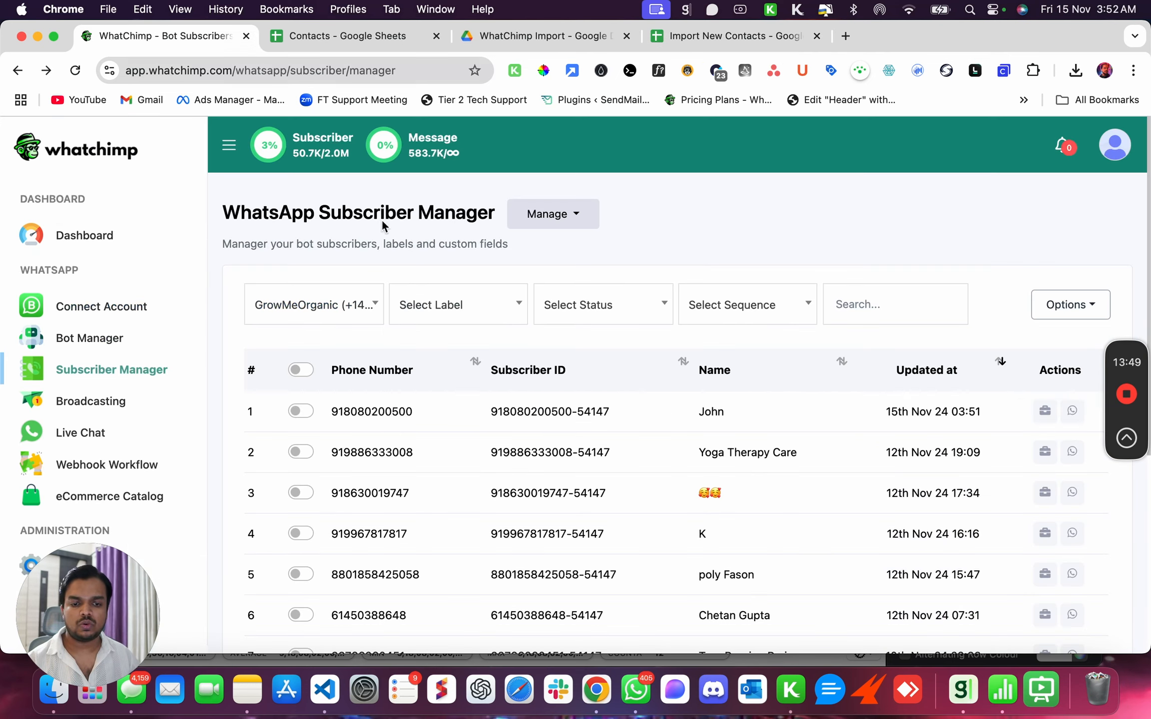
pyautogui.moveTo(338, 411); pyautogui.dragTo(417, 411)
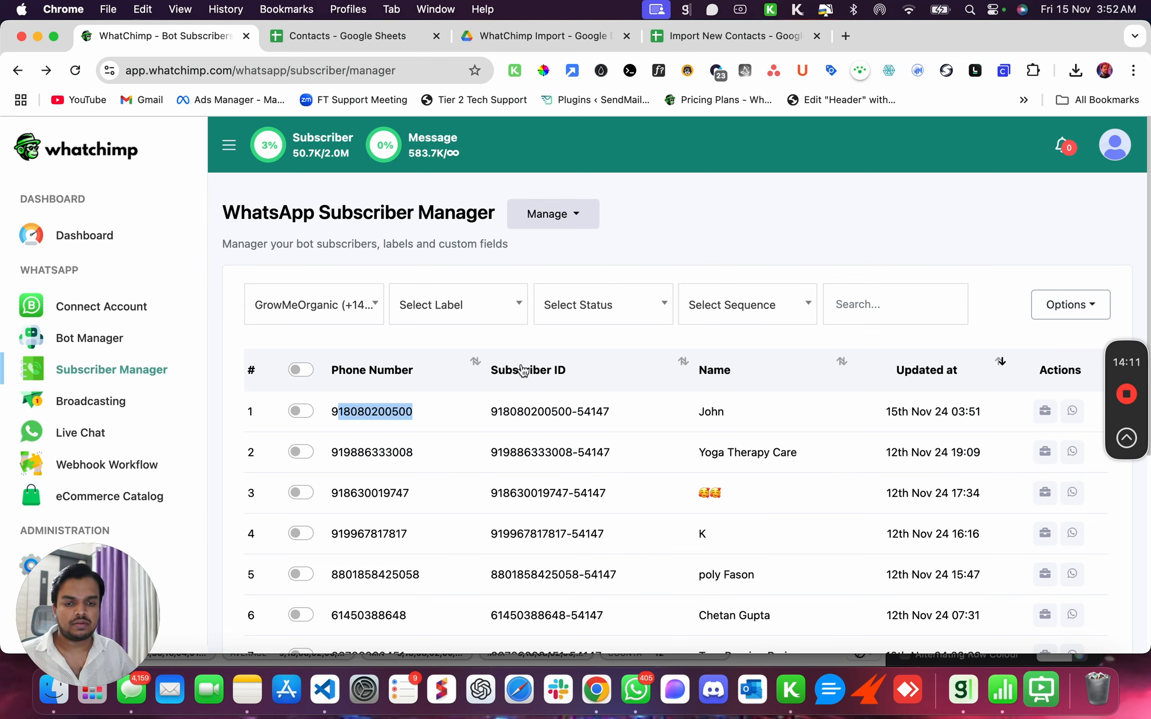
# Step: Open the first subscriber's action details and check the profile against the Import New Contacts sheet
pyautogui.click(476, 318)
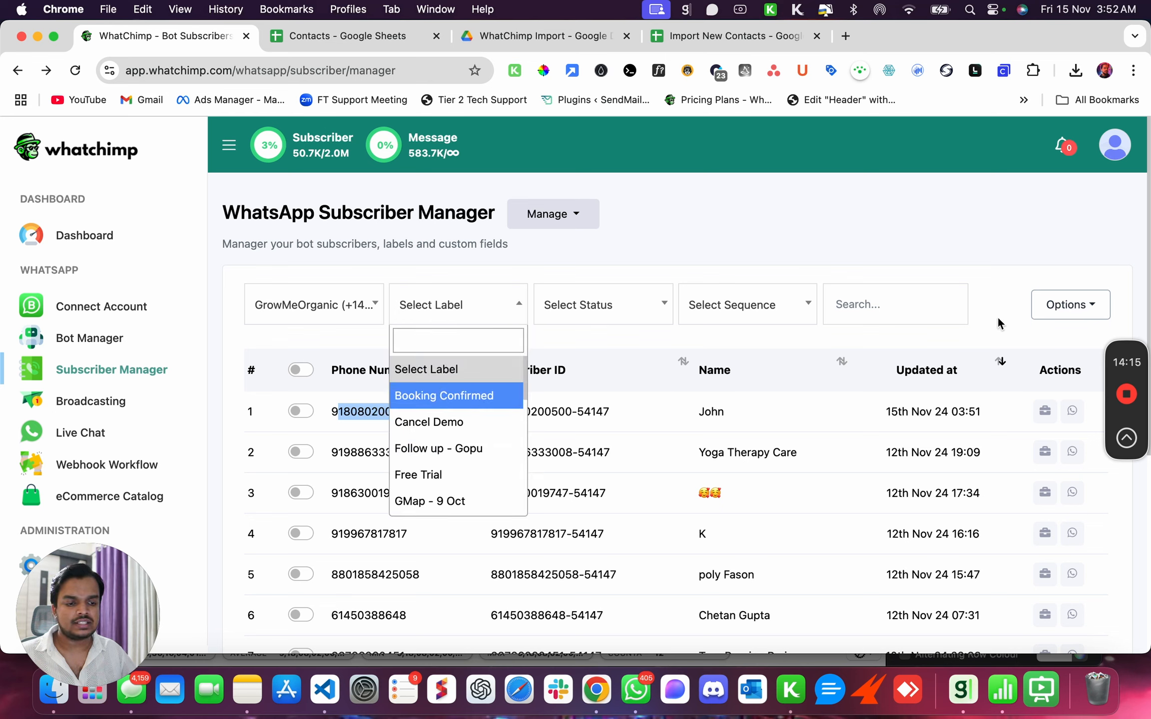
pyautogui.click(1021, 318)
pyautogui.click(1045, 412)
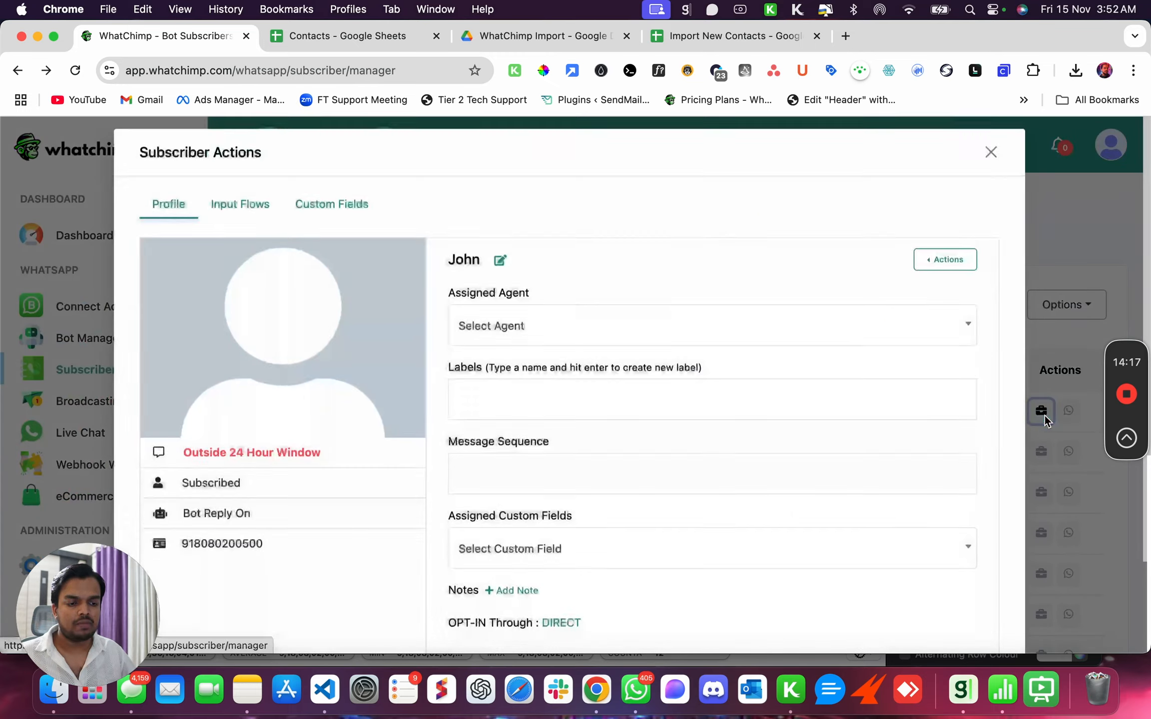
pyautogui.scroll(-3, 547, 285)
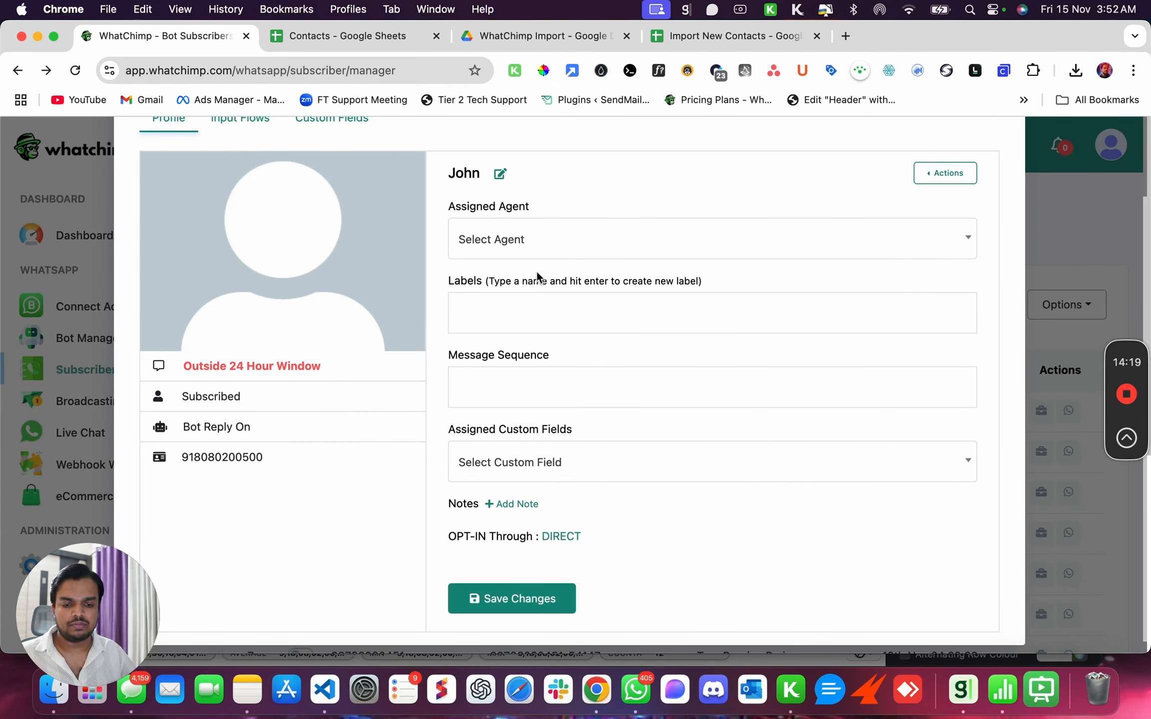
pyautogui.click(712, 36)
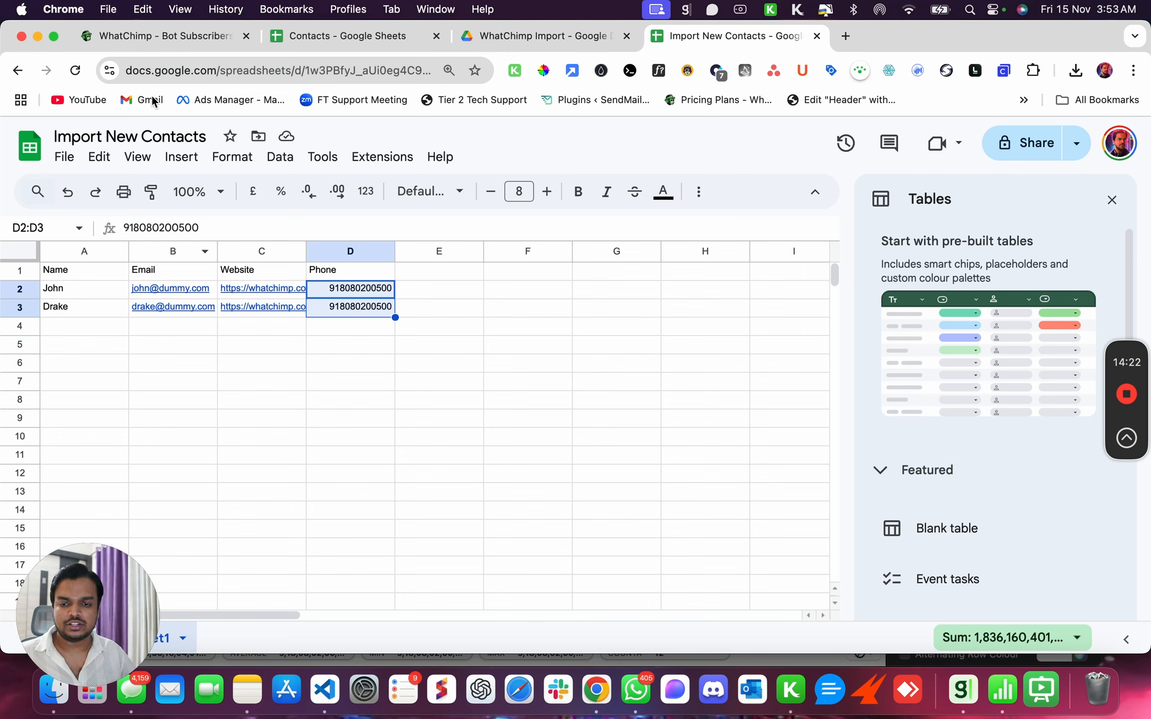
pyautogui.click(187, 35)
pyautogui.scroll(2, 276, 440)
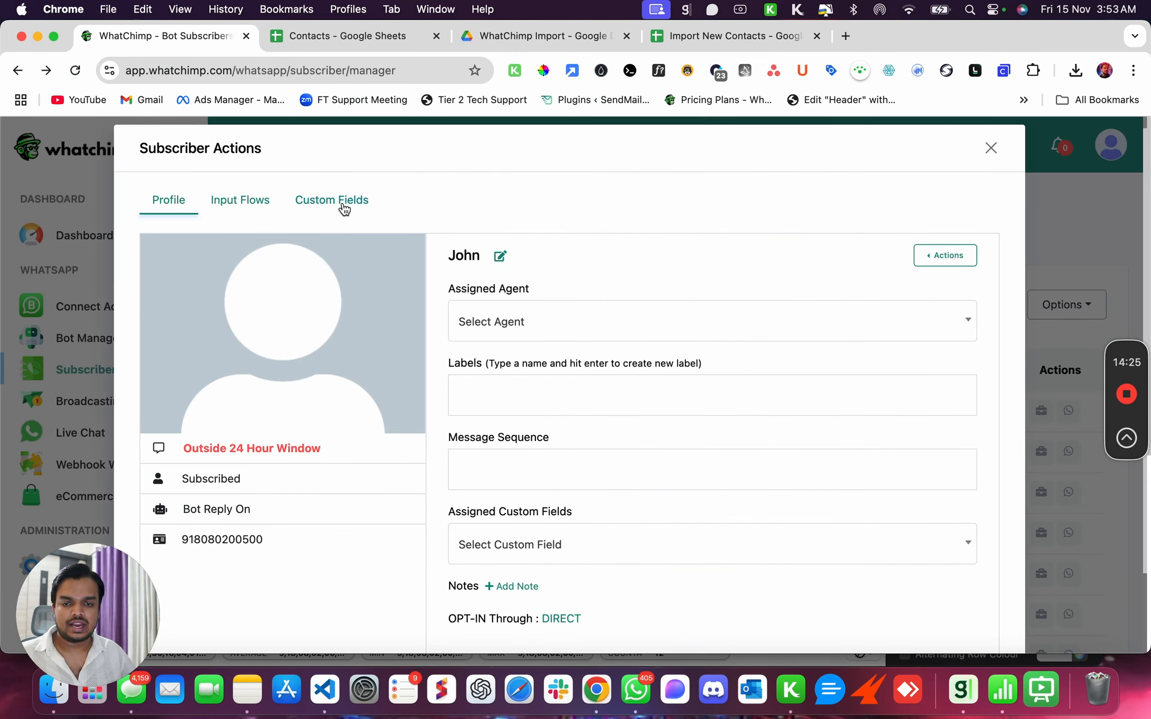
# Step: Compare the subscriber's Email and Website custom fields with the Import New Contacts sheet and visit the stored website link
pyautogui.click(341, 200)
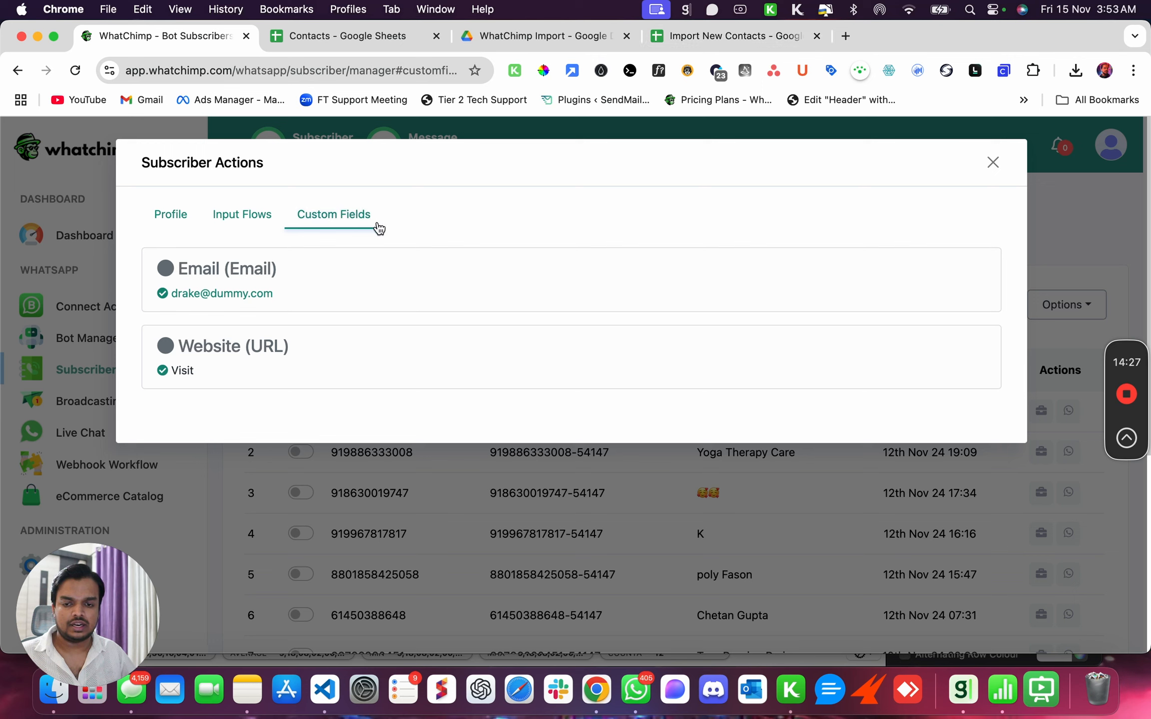
pyautogui.click(687, 44)
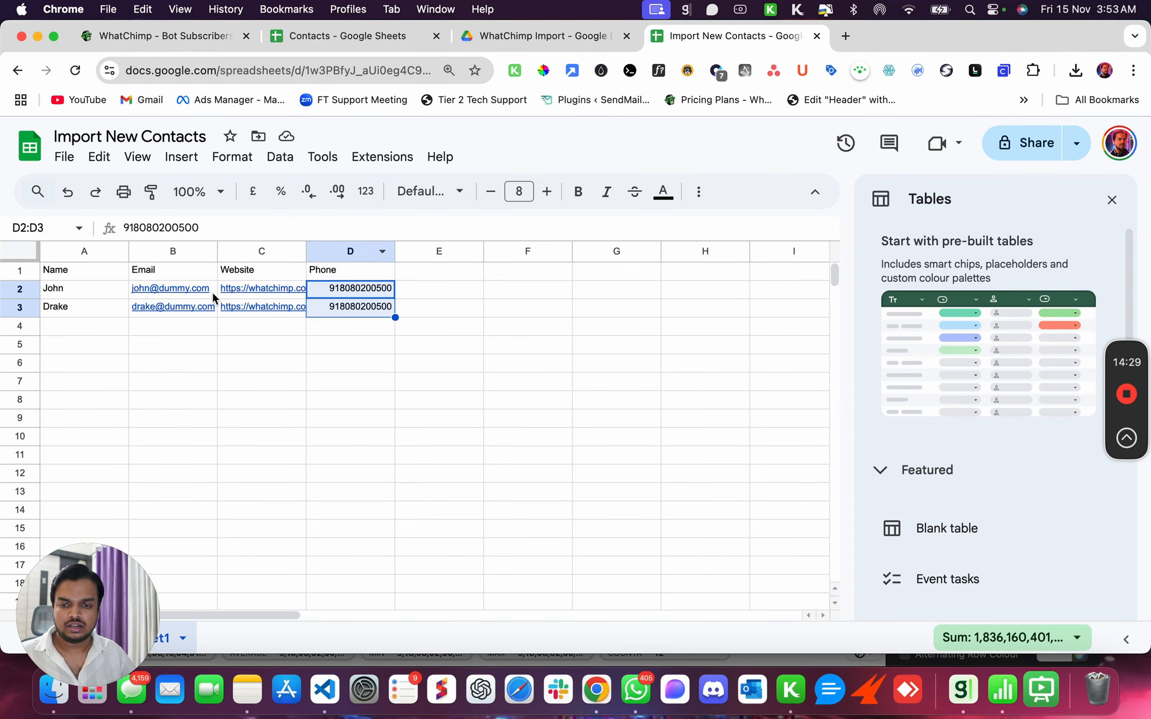
pyautogui.click(154, 37)
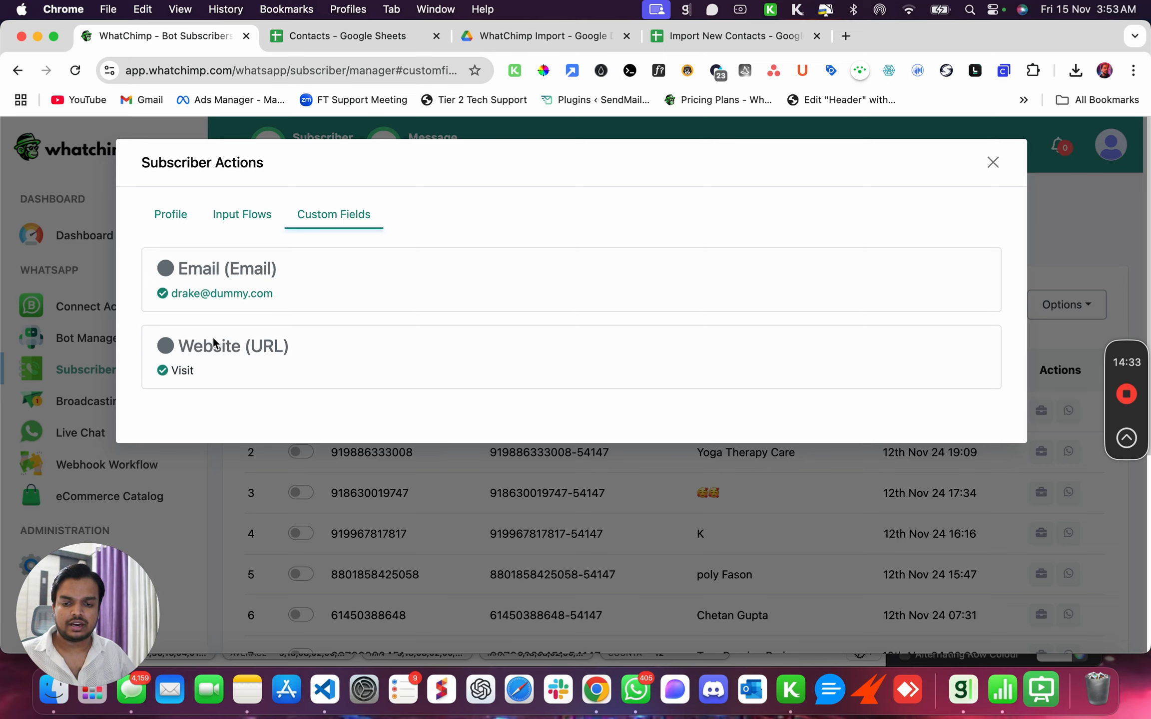
pyautogui.click(187, 373)
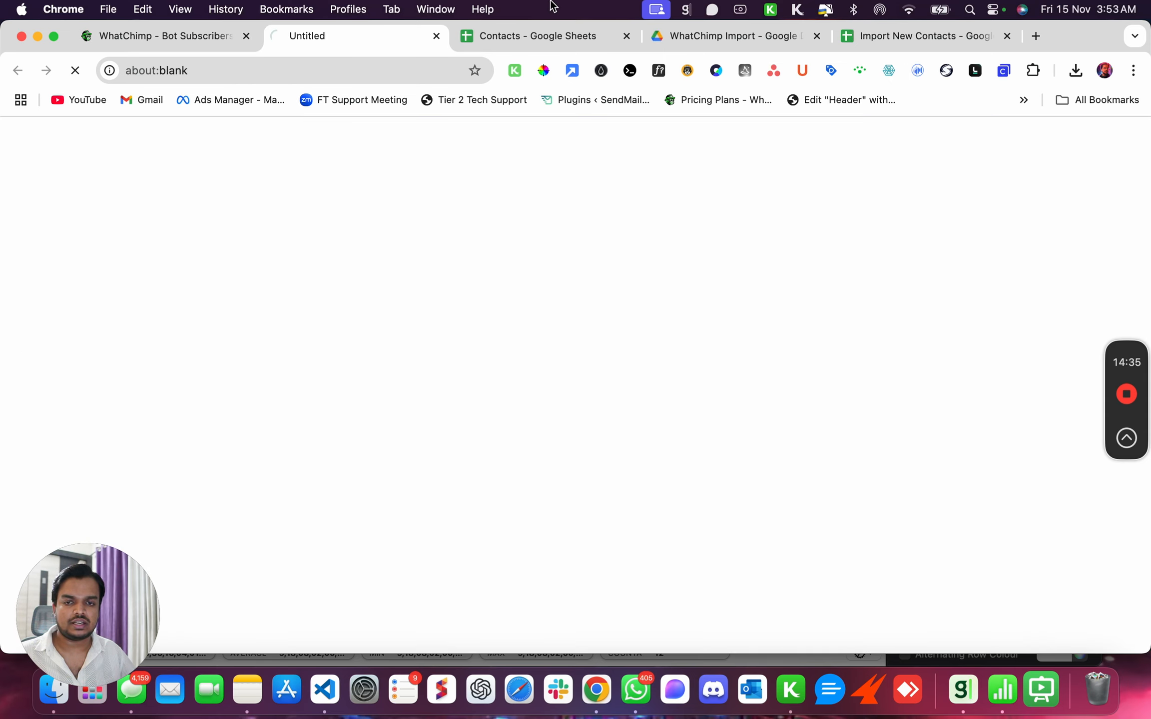
pyautogui.click(181, 72)
pyautogui.click(197, 40)
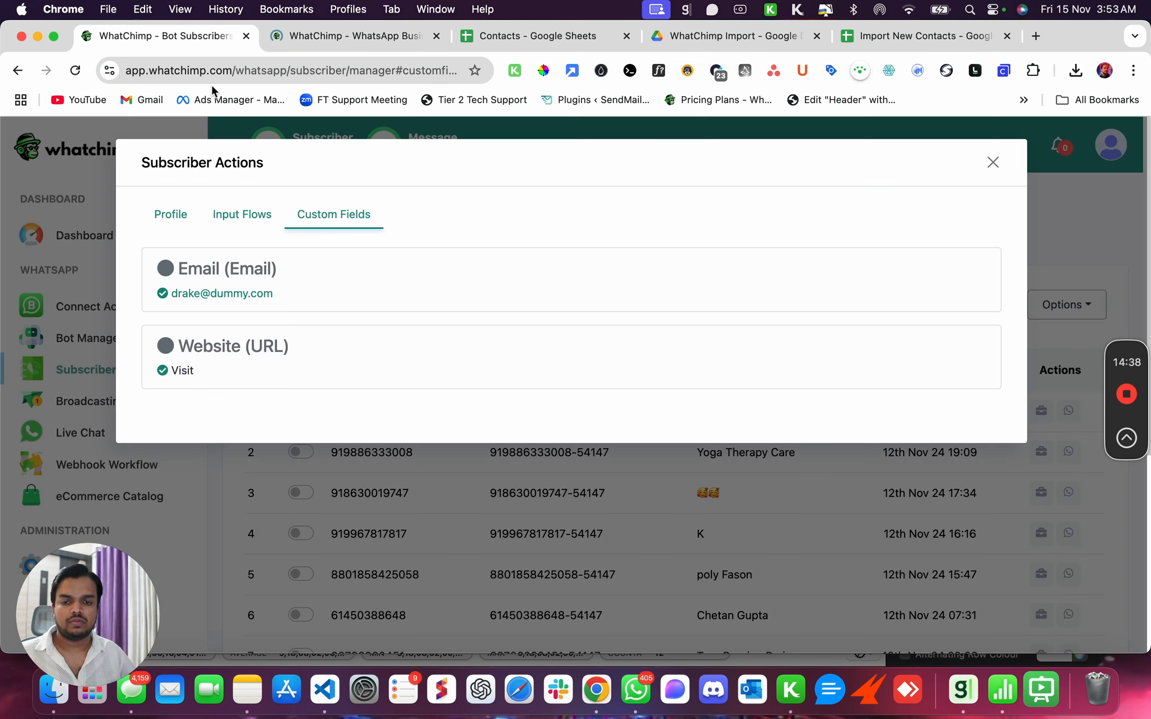
# Step: Review the agent, label, message sequence and custom field settings in the subscriber's profile, and close the details
pyautogui.click(242, 218)
pyautogui.click(166, 214)
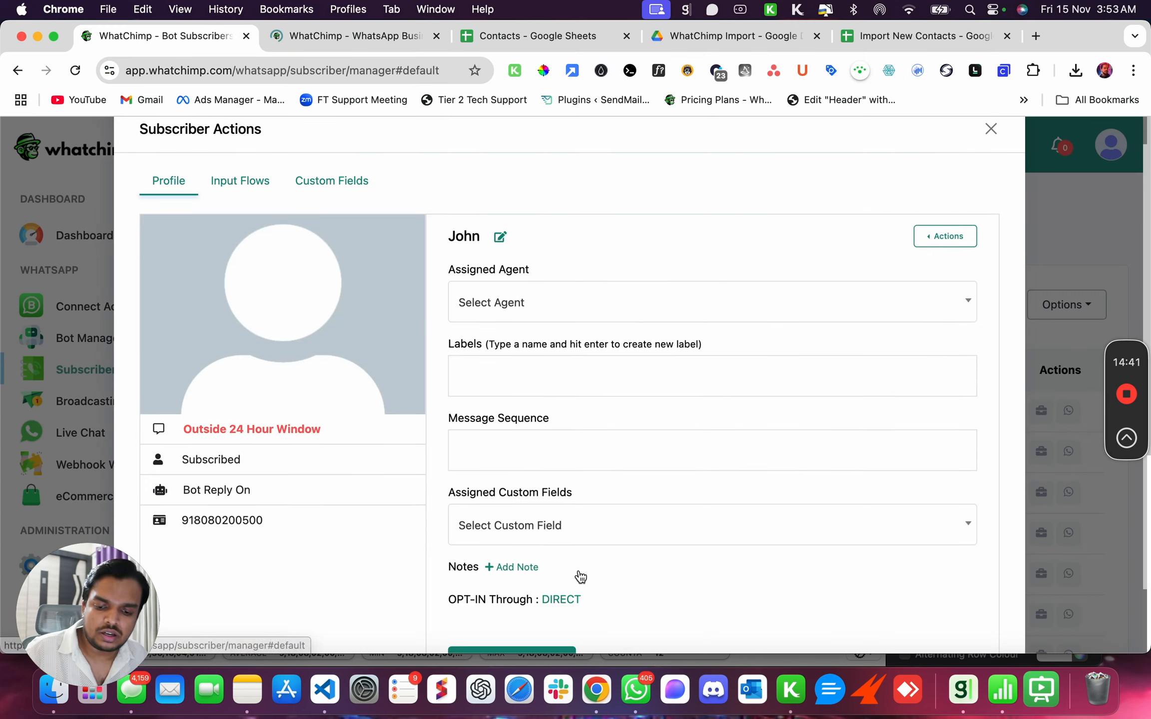
pyautogui.scroll(-3, 579, 576)
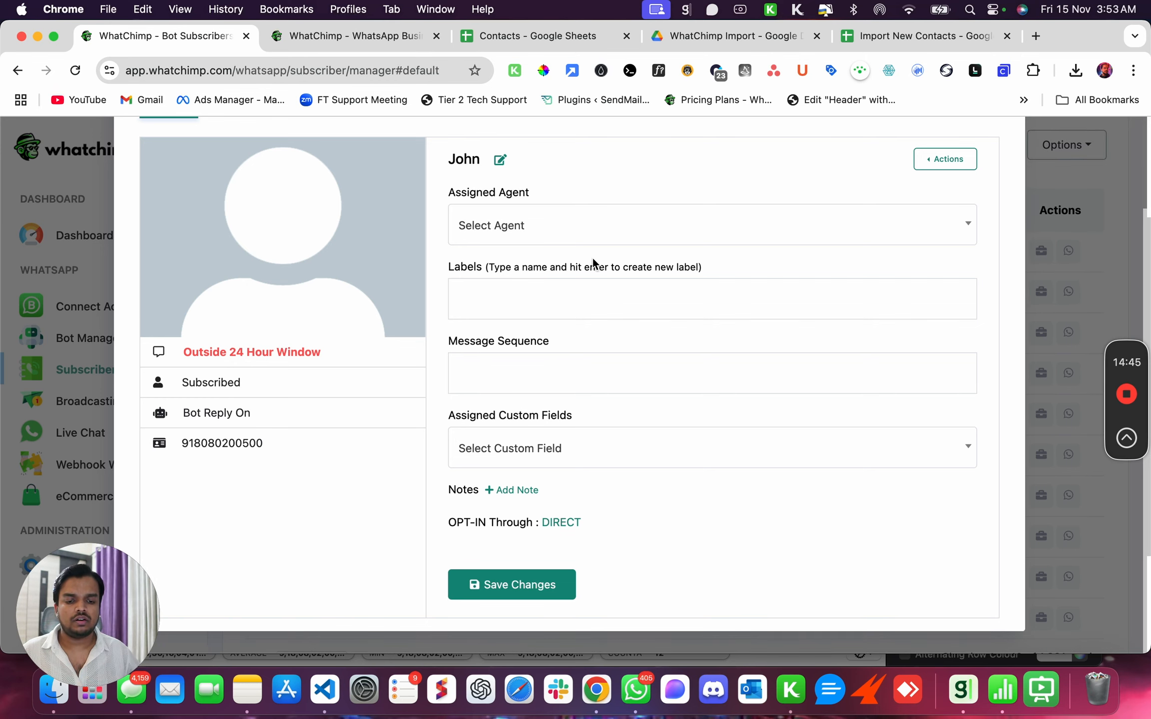
pyautogui.scroll(4, 593, 258)
pyautogui.click(991, 163)
# Step: Open the first subscriber's conversation in Live Chat and load the general WhatsApp Live Chat page
pyautogui.click(1072, 252)
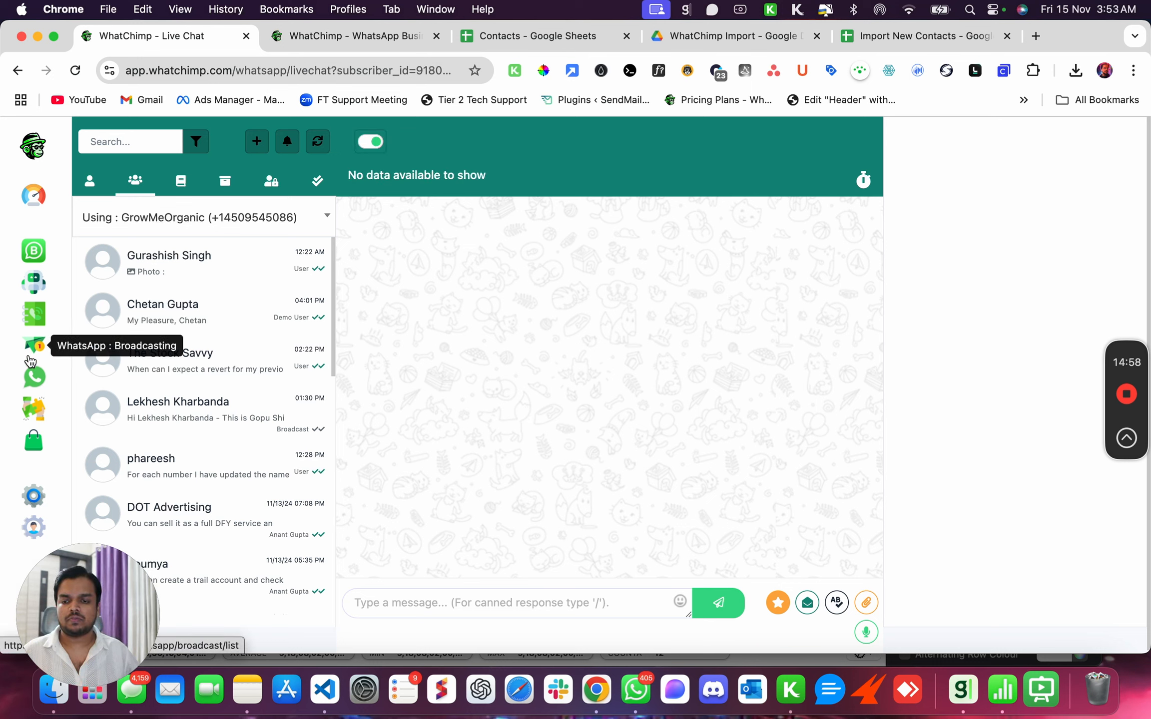
pyautogui.click(32, 375)
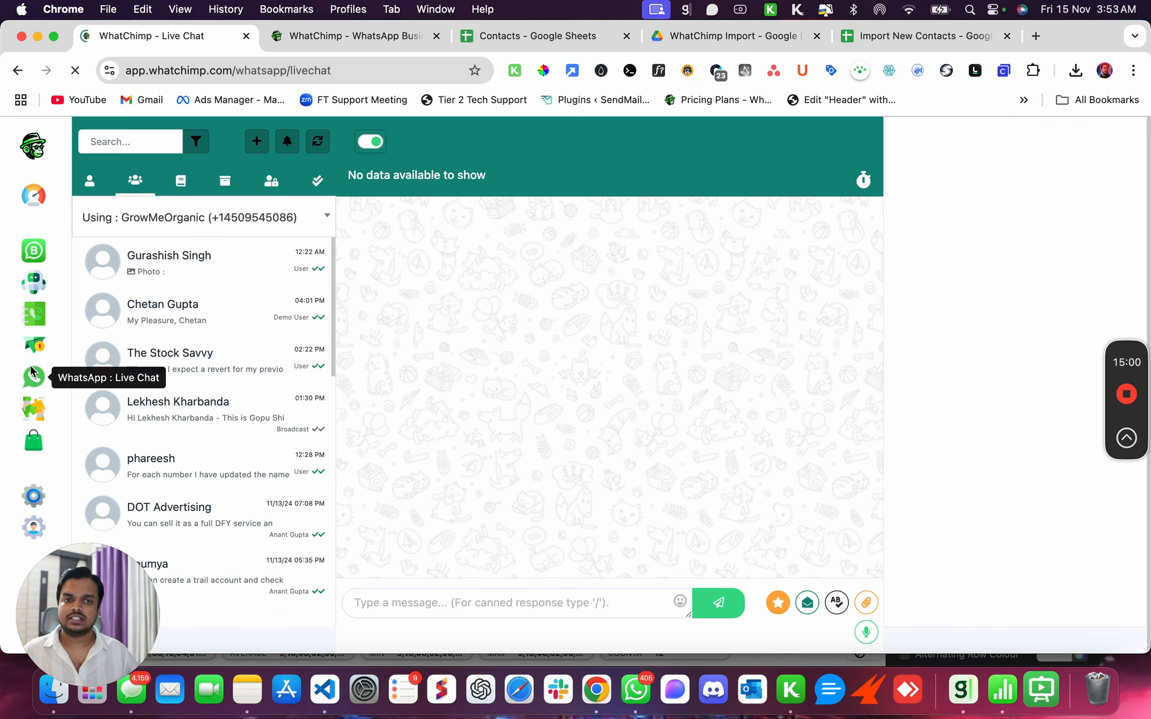